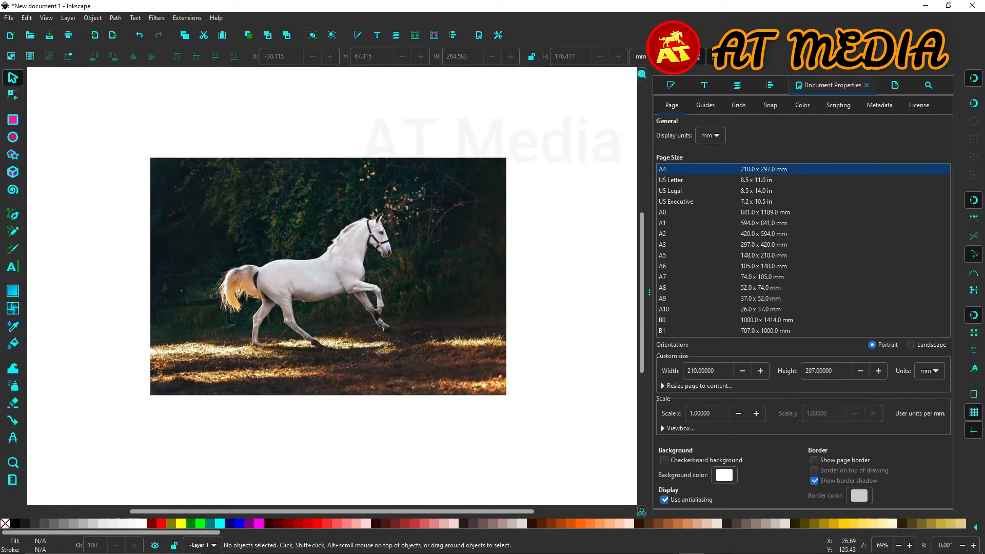
# Step: Draw a curved Bezier segment along the top of the horse's head, from the bridle strap to the base of the near ear
pyautogui.scroll(7, 226, 314)
pyautogui.moveTo(480, 155); pyautogui.dragTo(480, 396)
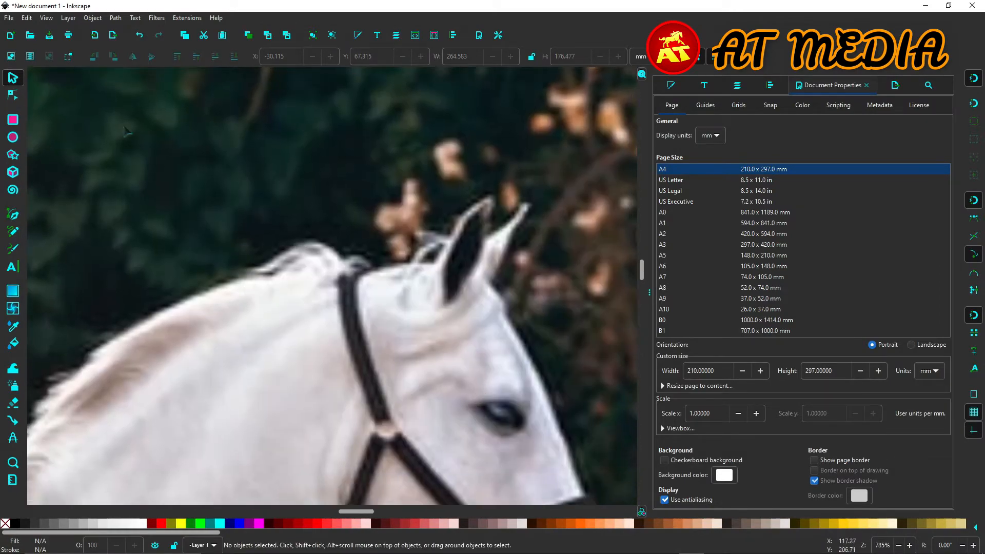
pyautogui.click(13, 214)
pyautogui.click(396, 263)
pyautogui.press('Escape')
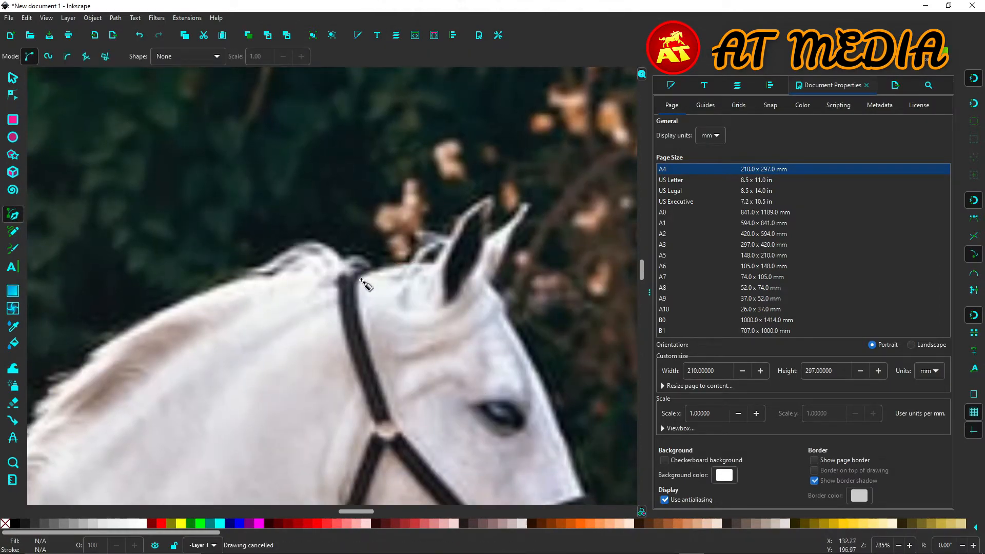
pyautogui.click(361, 281)
pyautogui.moveTo(432, 264); pyautogui.dragTo(463, 269)
pyautogui.press('Return')
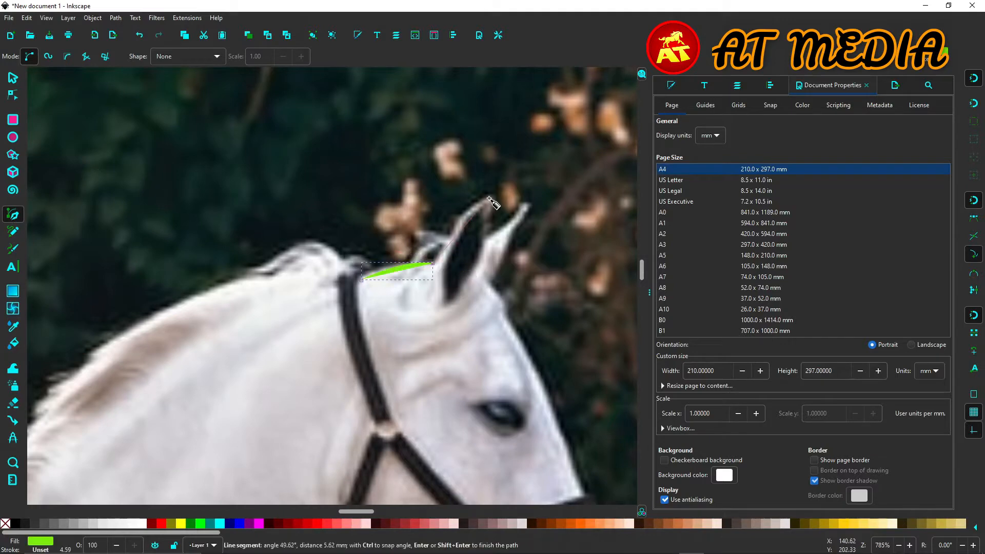
# Step: Extend the path up the near ear to its tip and down its front edge to the gap between the ears
pyautogui.click(432, 264)
pyautogui.click(492, 196)
pyautogui.press('Return')
pyautogui.click(491, 195)
pyautogui.click(488, 240)
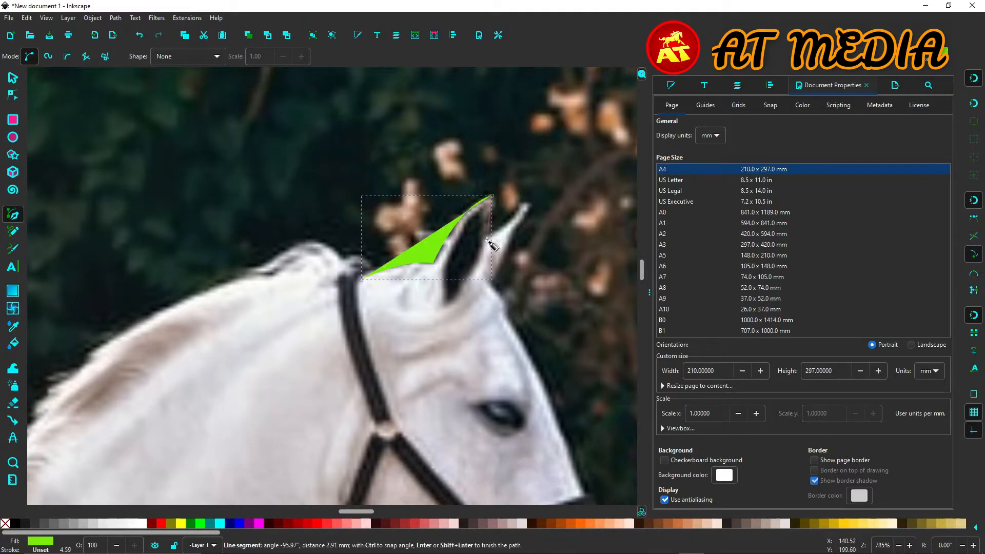
pyautogui.press('Return')
# Step: Remove the path's fill and give it a red stroke 0.391 mm wide
pyautogui.keyDown('shift'); pyautogui.click(16, 524); pyautogui.keyUp('shift')
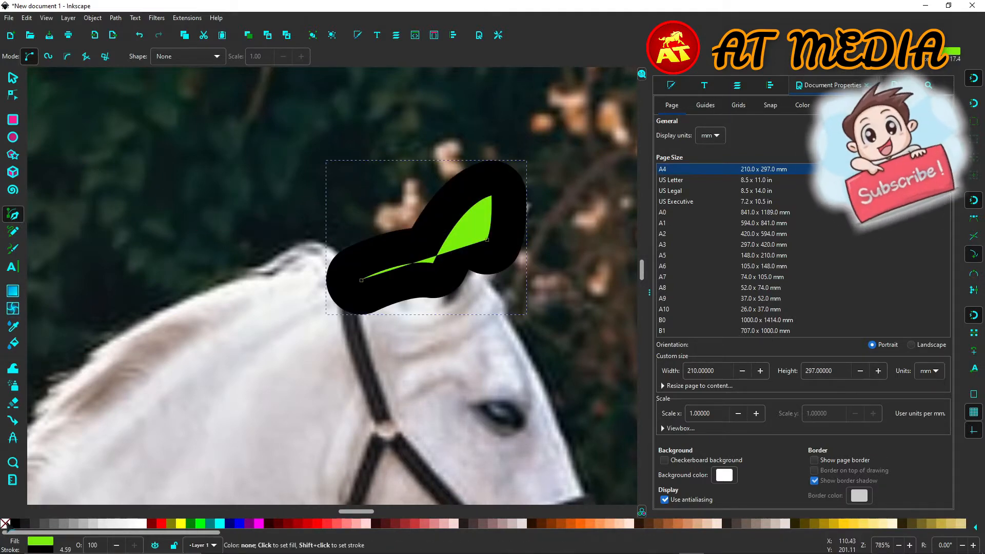
pyautogui.click(5, 524)
pyautogui.click(671, 84)
pyautogui.click(779, 105)
pyautogui.click(726, 128)
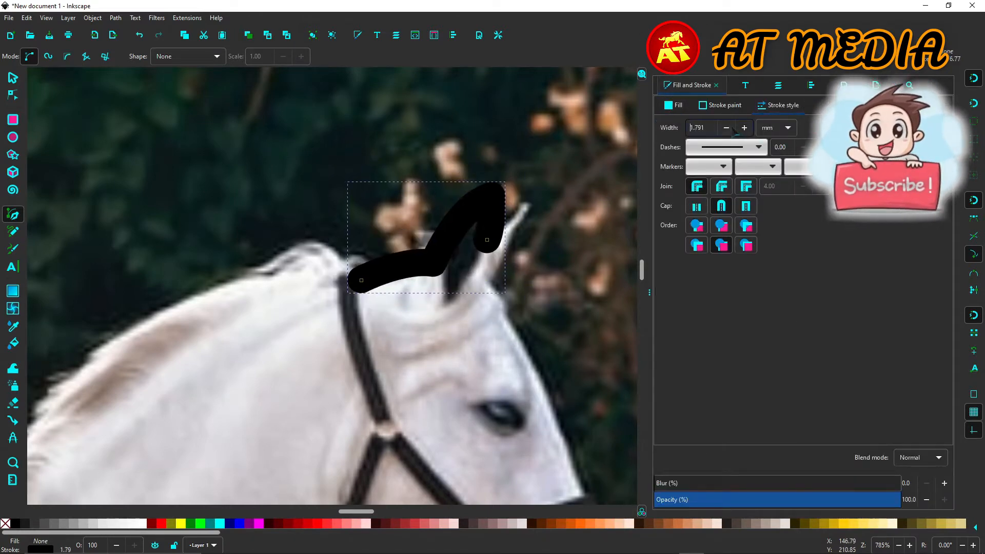
pyautogui.click(727, 128)
pyautogui.keyDown('shift'); pyautogui.click(161, 524); pyautogui.keyUp('shift')
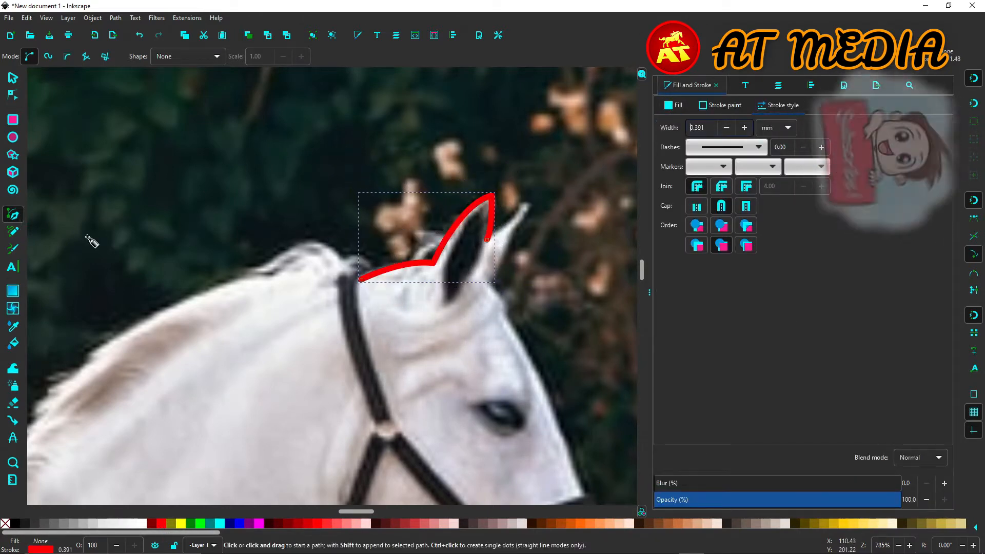
# Step: Continue the outline around the far ear, up to its tip and down to the top of the forehead
pyautogui.click(488, 240)
pyautogui.click(526, 206)
pyautogui.moveTo(496, 280); pyautogui.dragTo(506, 318)
pyautogui.click(14, 214)
pyautogui.click(496, 280)
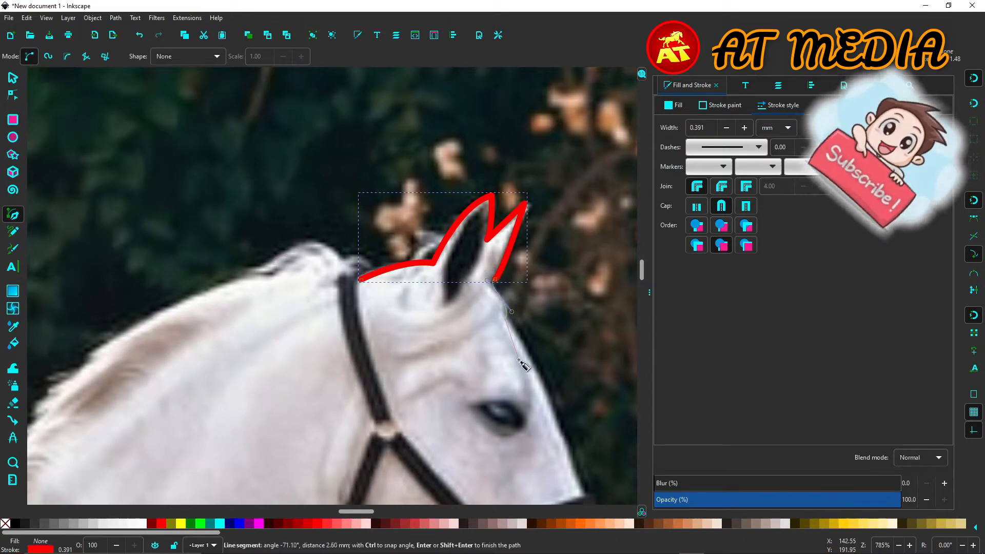
# Step: Trace the forehead and bridge of the nose with a smooth curve down to just above the nostril
pyautogui.scroll(-14, 521, 359)
pyautogui.moveTo(617, 322); pyautogui.dragTo(634, 443)
pyautogui.press('Return')
# Step: Continue the outline around the muzzle and lips to the chin below the mouth
pyautogui.click(619, 323)
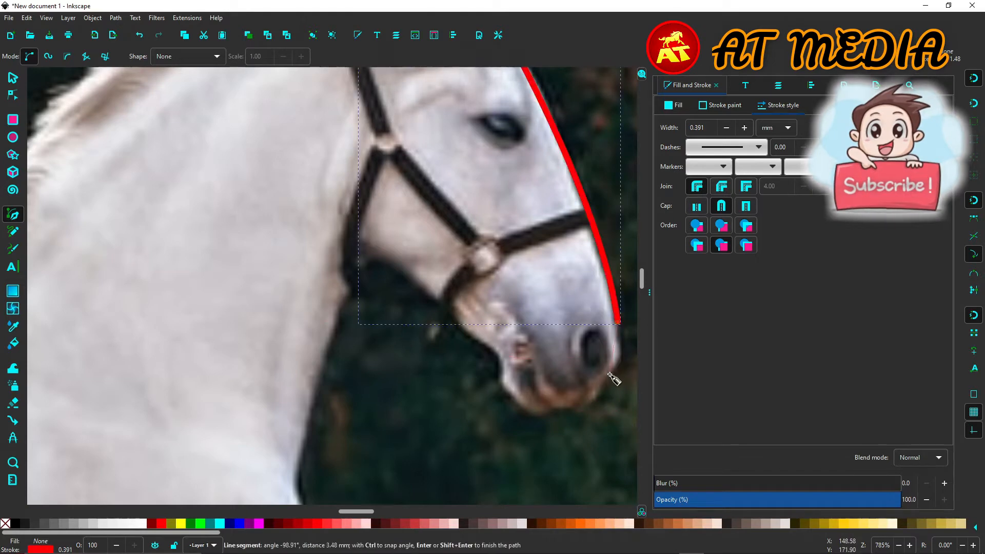
pyautogui.moveTo(612, 376); pyautogui.dragTo(593, 396)
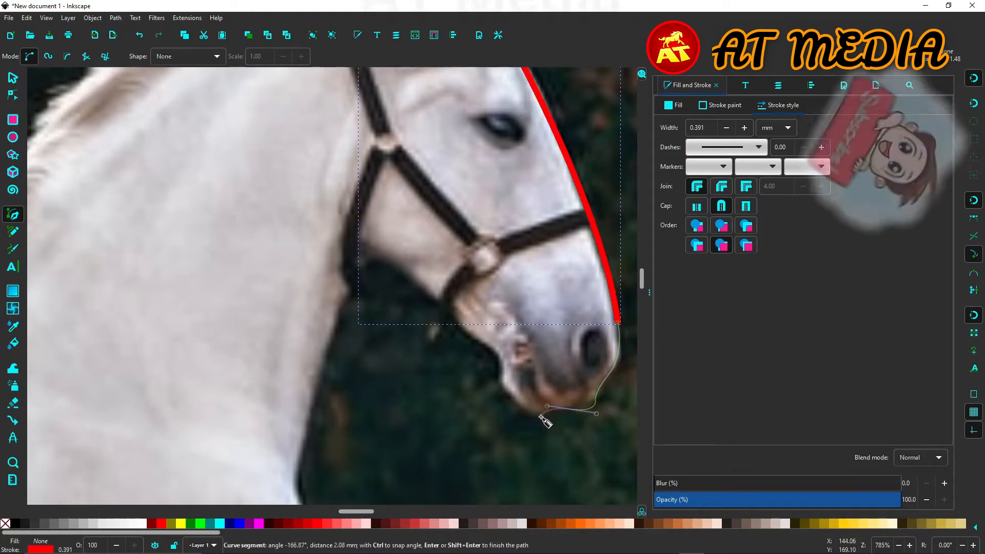
pyautogui.moveTo(517, 402)
pyautogui.mouseDown()
pyautogui.moveTo(506, 360)
pyautogui.moveTo(482, 348)
pyautogui.mouseUp()
pyautogui.click(493, 381)
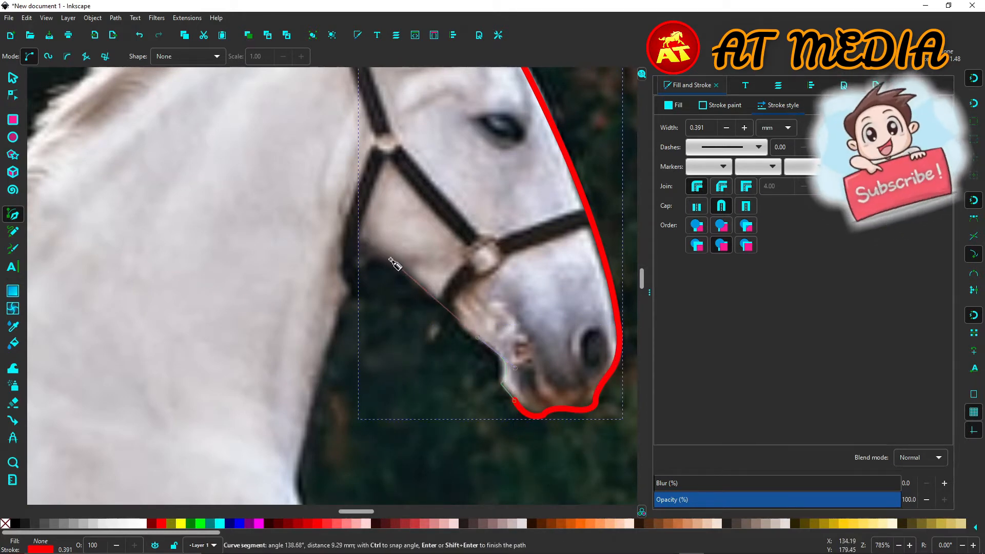
# Step: Trace the lower jaw to the throat and the front of the neck down to the chest
pyautogui.moveTo(343, 321); pyautogui.dragTo(342, 319)
pyautogui.scroll(-4, 328, 339)
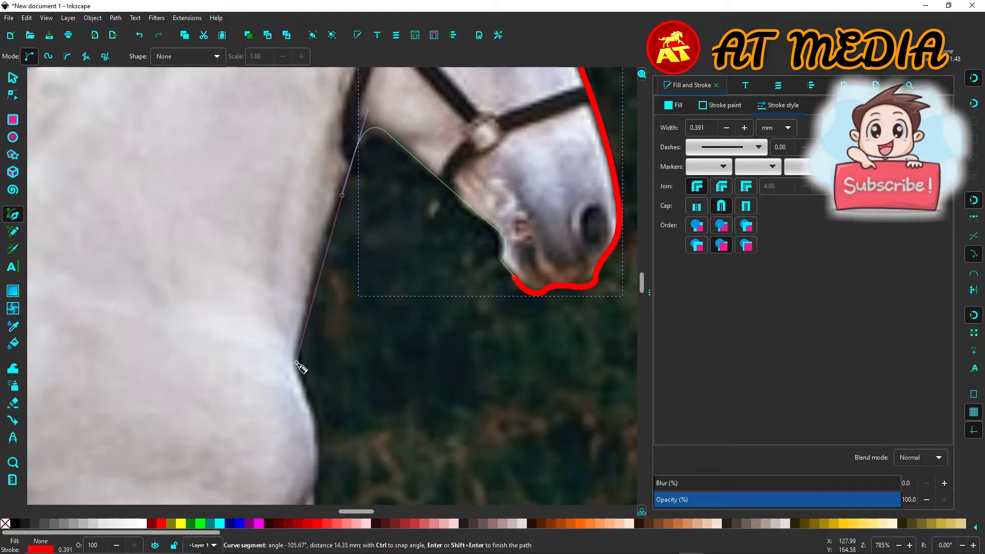
pyautogui.moveTo(292, 367); pyautogui.dragTo(330, 446)
pyautogui.scroll(-3, 307, 432)
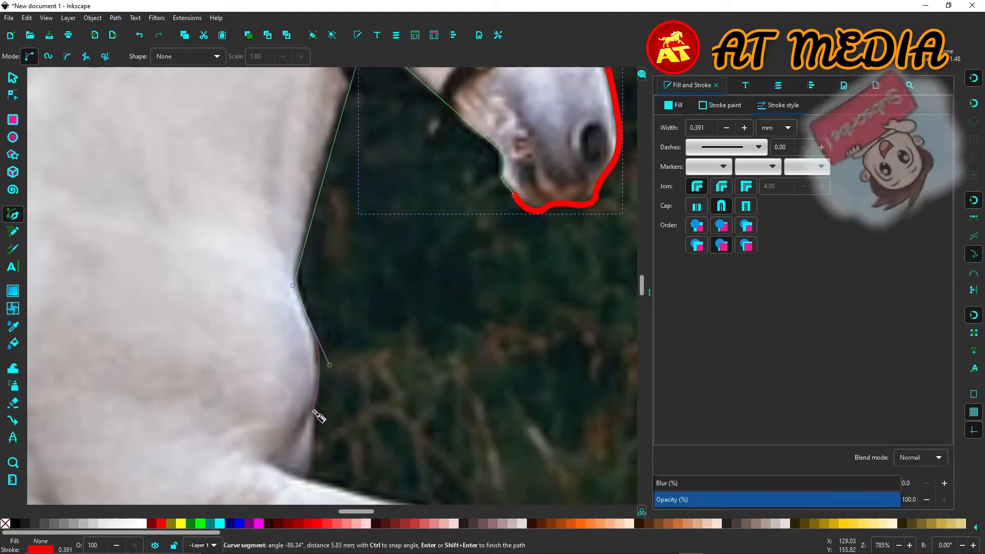
# Step: Continue the outline from the chest along the raised foreleg's upper edge, around the knee and down the front to the hoof
pyautogui.scroll(-8, 349, 236)
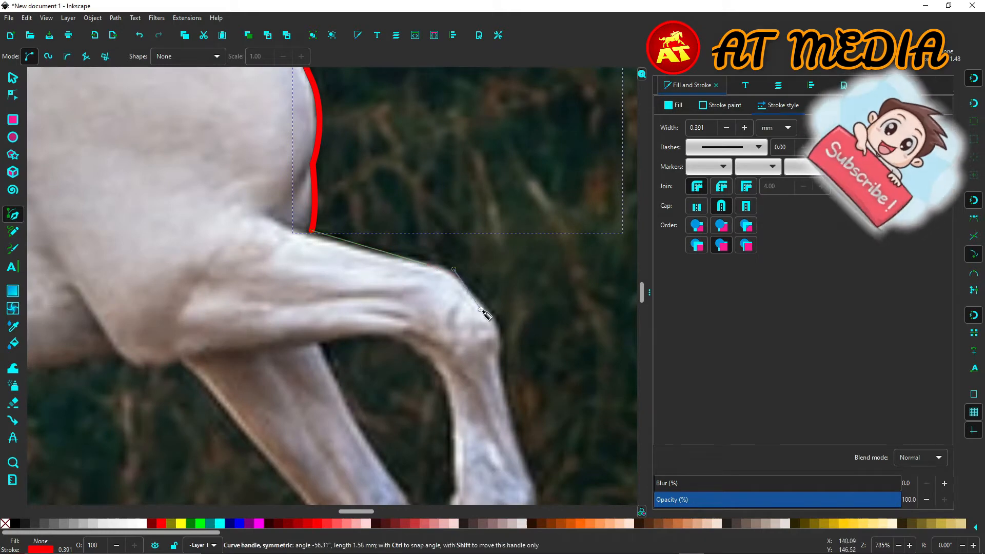
pyautogui.moveTo(482, 308); pyautogui.dragTo(504, 313)
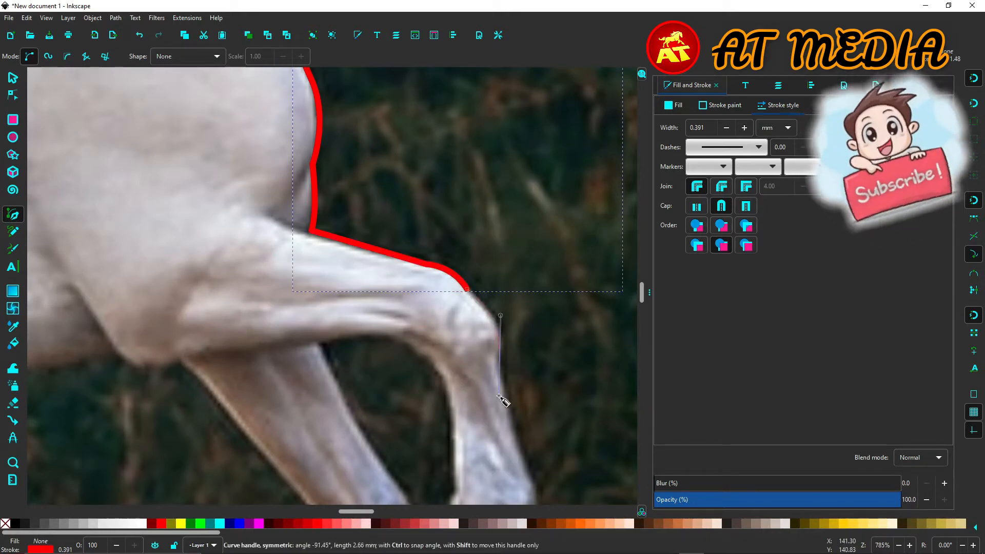
pyautogui.click(500, 351)
pyautogui.scroll(-4, 502, 363)
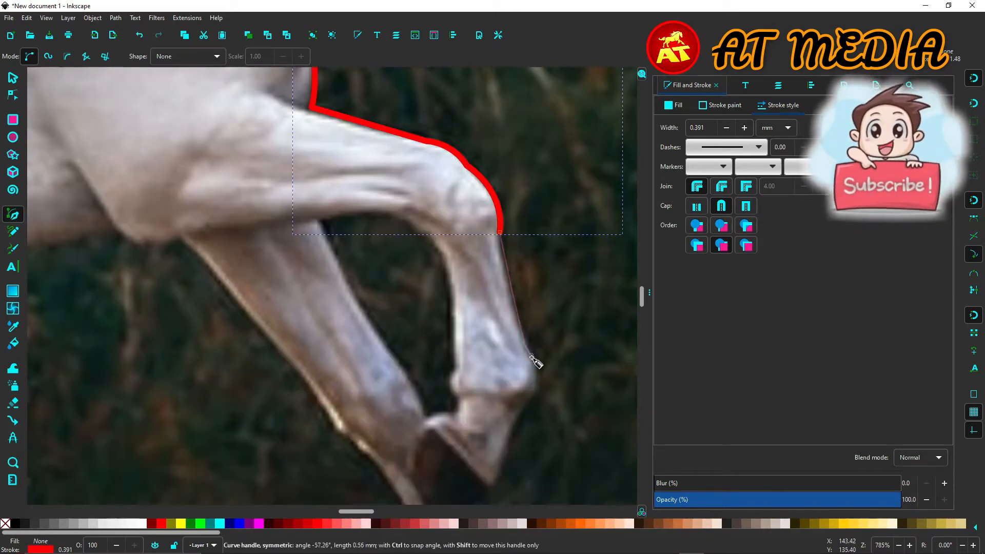
pyautogui.click(496, 477)
# Step: Outline the raised foreleg's dark hoof around its lower point and over its upper rim, then end the segment inside the pastern
pyautogui.scroll(-4, 498, 462)
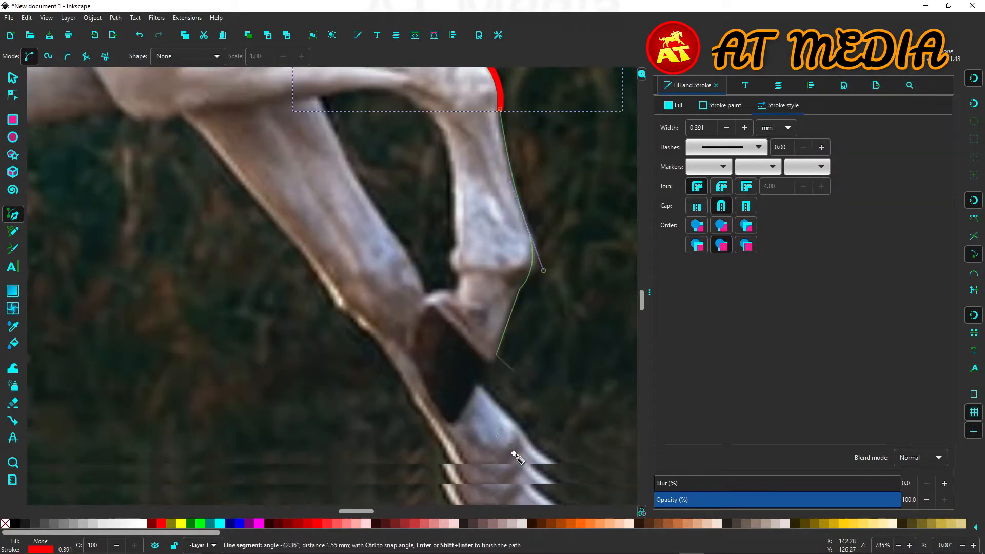
pyautogui.moveTo(421, 302); pyautogui.dragTo(467, 299)
pyautogui.click(483, 317)
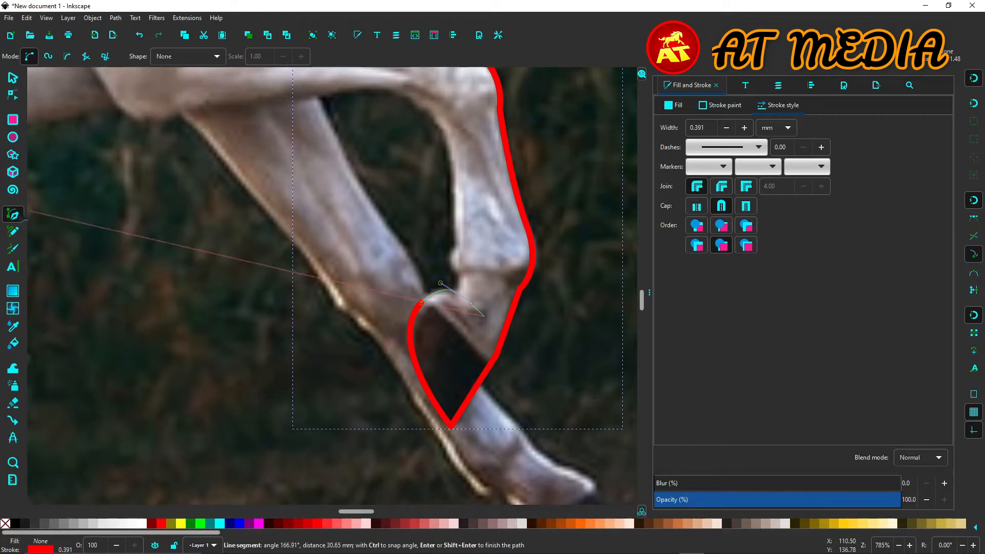
pyautogui.click(13, 214)
pyautogui.rightClick(482, 316)
pyautogui.click(459, 322)
# Step: Trace the raised foreleg's back edge from the hoof past the knee and along its underside to the fold at the belly
pyautogui.click(484, 316)
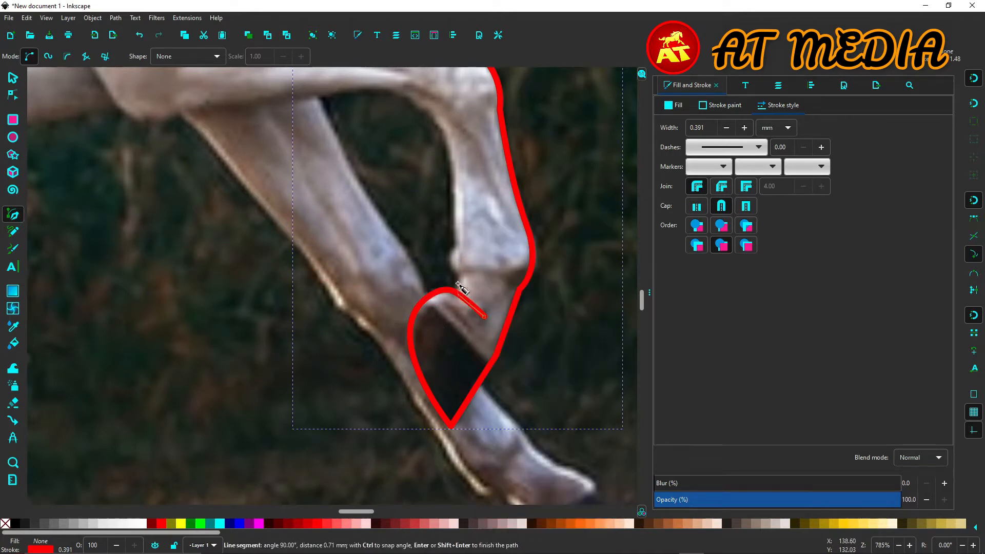
pyautogui.moveTo(457, 250); pyautogui.dragTo(467, 237)
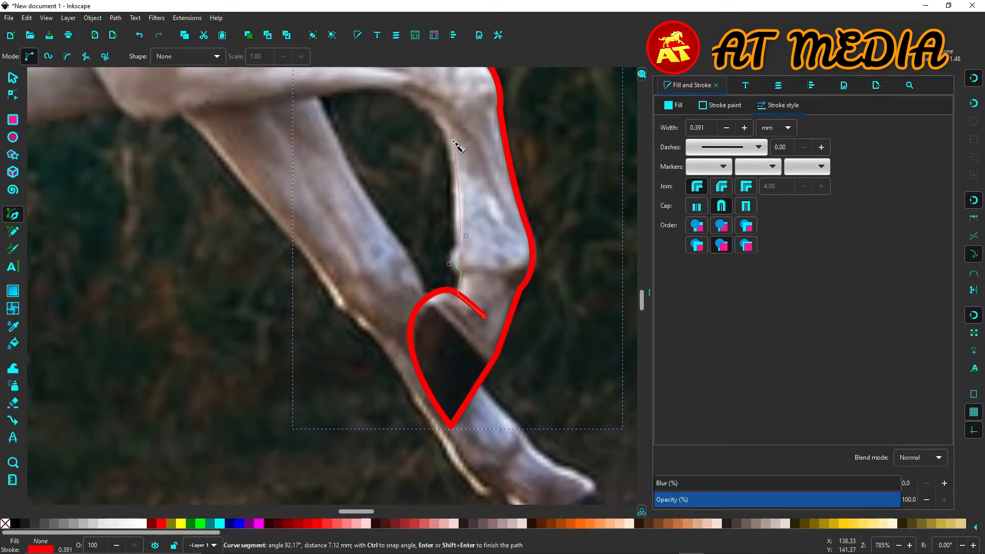
pyautogui.moveTo(390, 88); pyautogui.dragTo(334, 87)
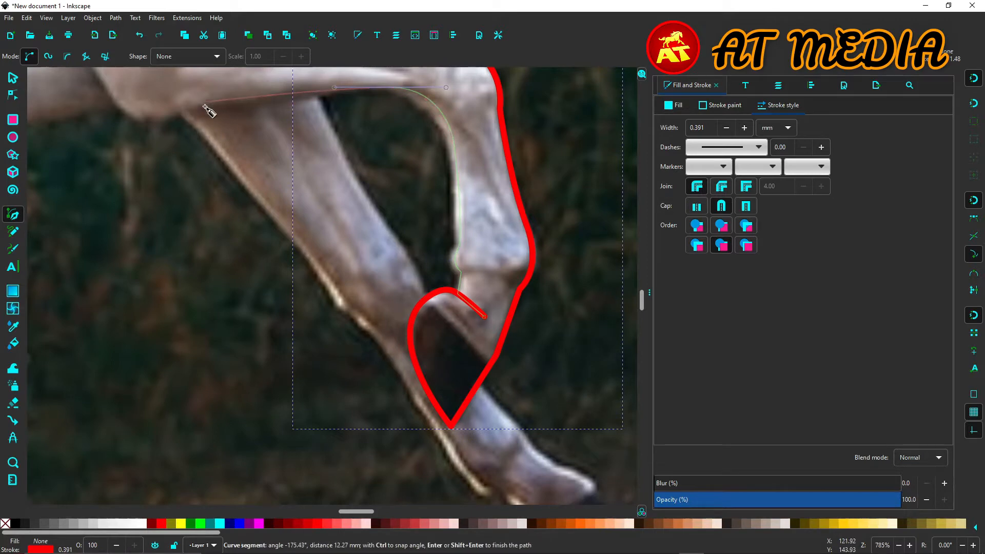
pyautogui.click(204, 105)
pyautogui.scroll(8, 59, 242)
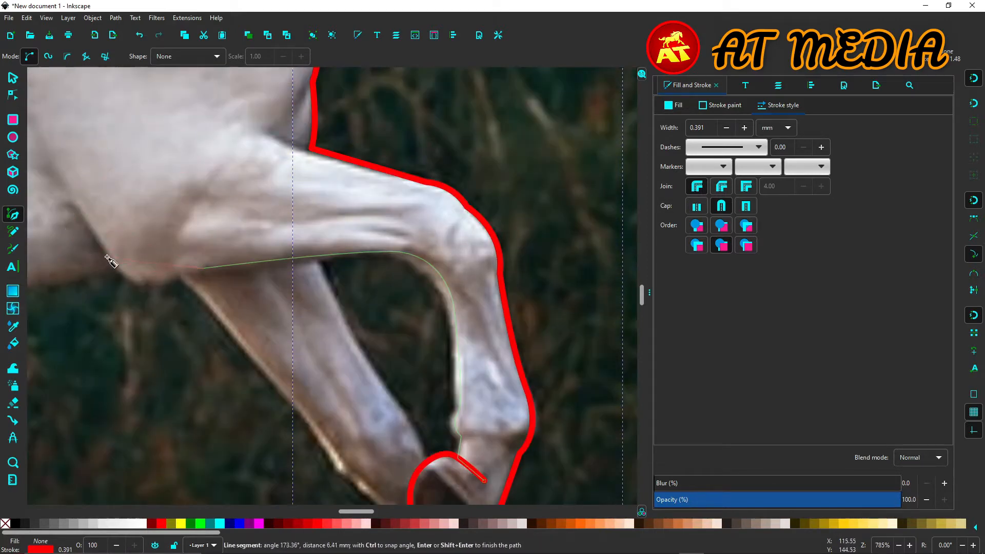
pyautogui.moveTo(58, 204); pyautogui.dragTo(42, 209)
pyautogui.press('Return')
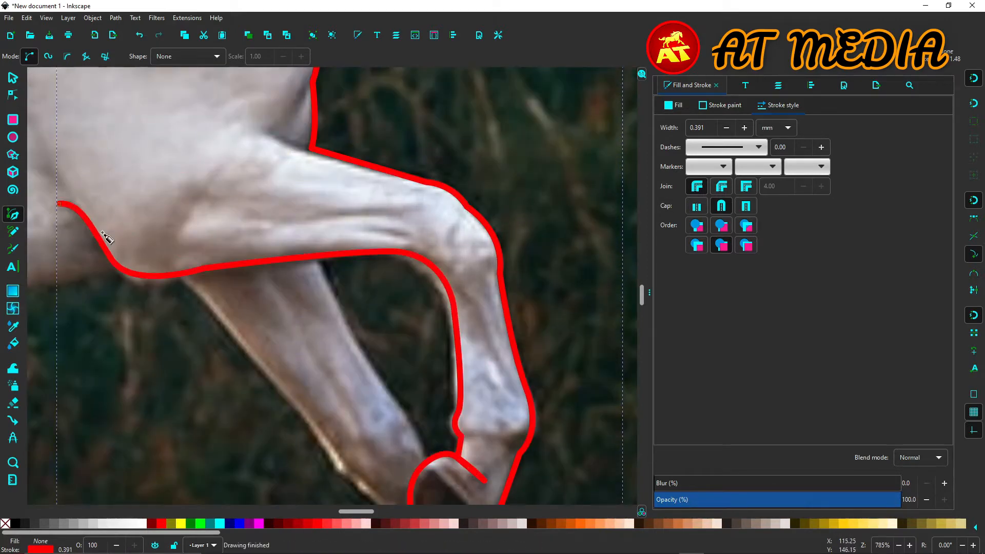
# Step: Resume the outline from its starting node at the bridle strap and trace the mane's first bump, ending in a pointed lock
pyautogui.scroll(-5, 304, 226)
pyautogui.hscroll(-2, 94, 145)
pyautogui.scroll(5, 233, 277)
pyautogui.hscroll(-8, 233, 277)
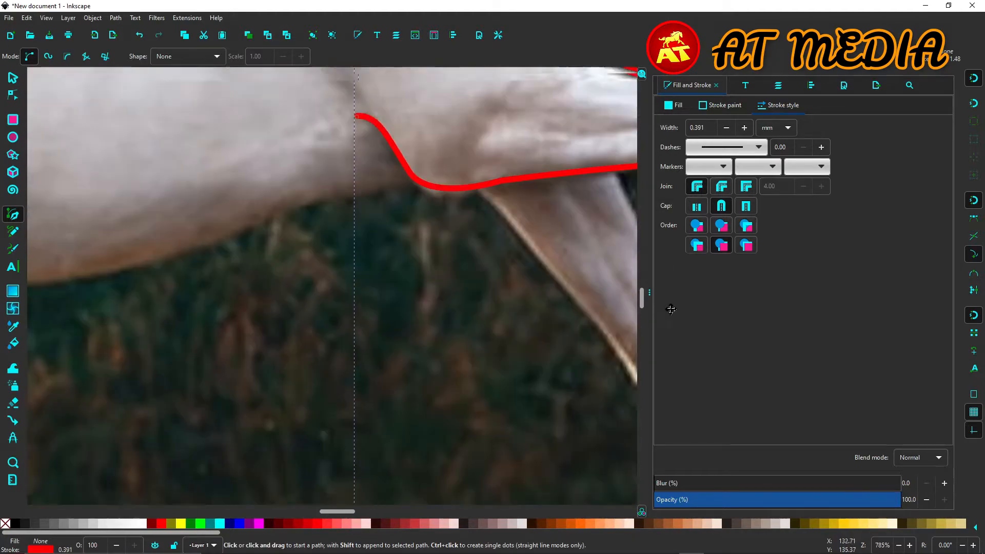
pyautogui.moveTo(672, 310); pyautogui.dragTo(764, 363)
pyautogui.scroll(-4, 284, 291)
pyautogui.moveTo(404, 83); pyautogui.dragTo(392, 209)
pyautogui.scroll(6, 389, 207)
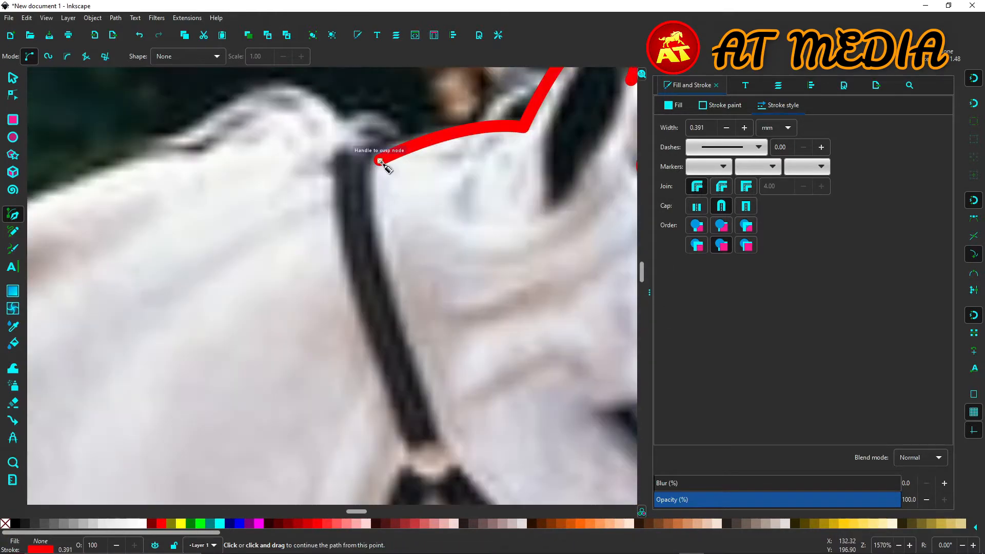
pyautogui.click(381, 162)
pyautogui.click(418, 145)
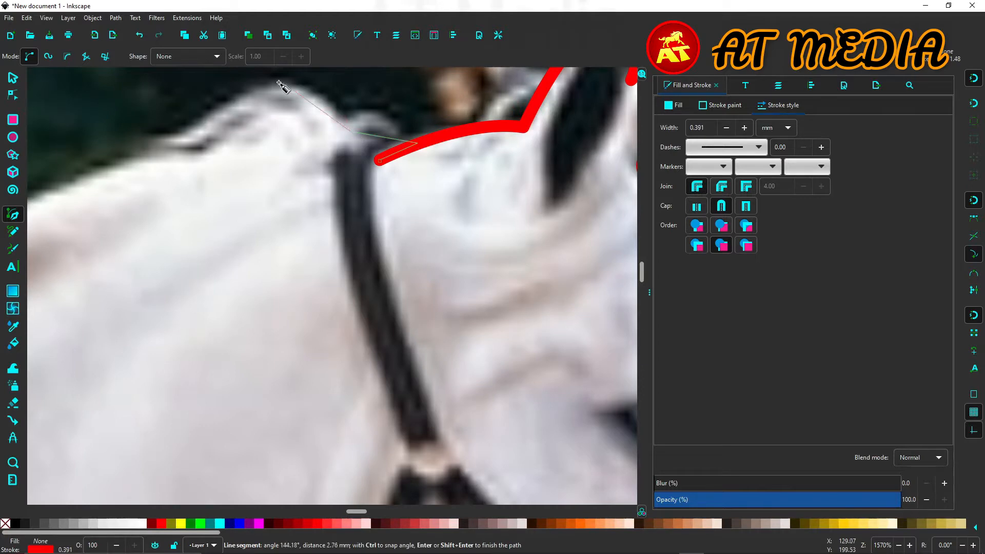
pyautogui.moveTo(209, 117); pyautogui.dragTo(138, 167)
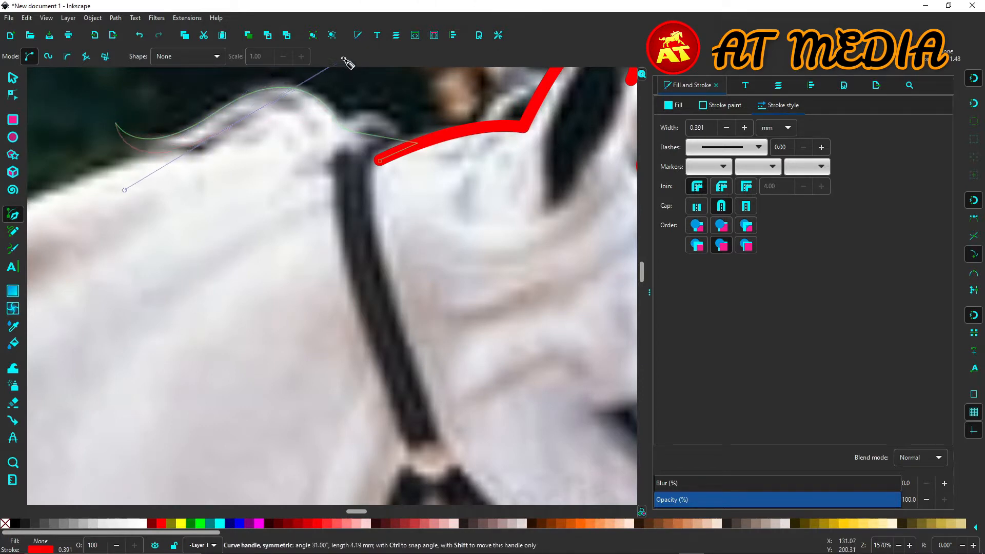
pyautogui.doubleClick(234, 127)
pyautogui.click(233, 125)
# Step: Trace the upper crest of the neck with smooth curves and small pointed hair tufts along the mane
pyautogui.moveTo(189, 227); pyautogui.dragTo(477, 225)
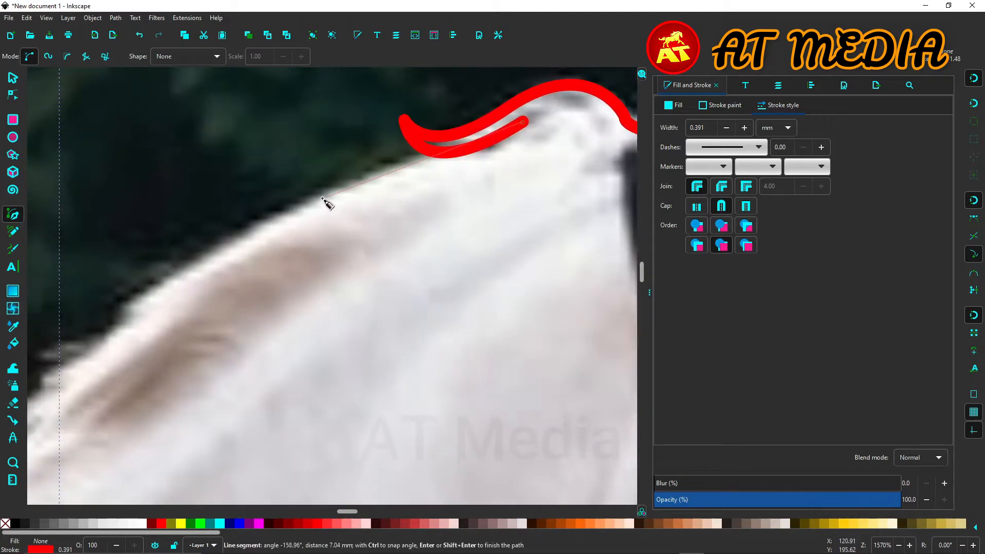
pyautogui.moveTo(476, 159); pyautogui.dragTo(418, 176)
pyautogui.moveTo(262, 225); pyautogui.dragTo(145, 299)
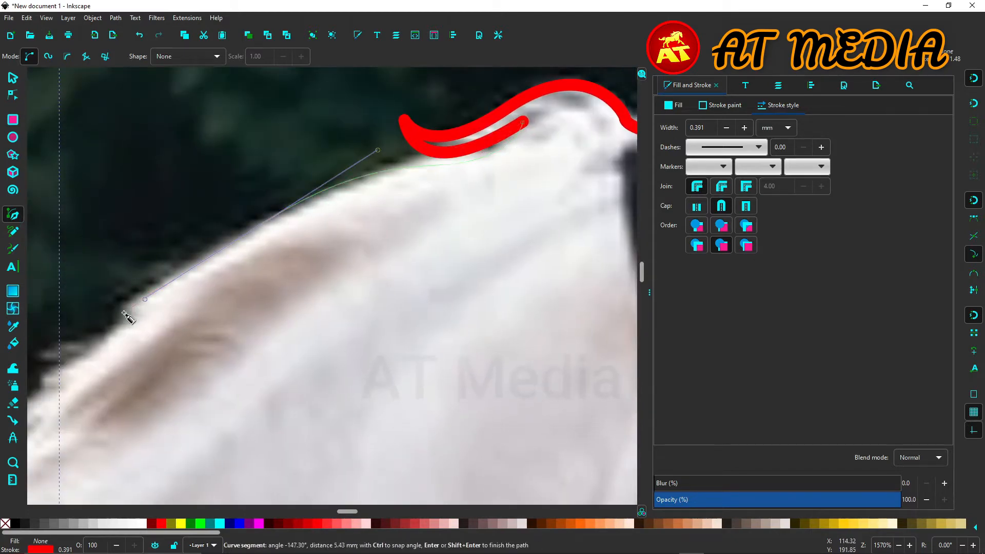
pyautogui.click(154, 306)
pyautogui.moveTo(62, 366); pyautogui.dragTo(426, 182)
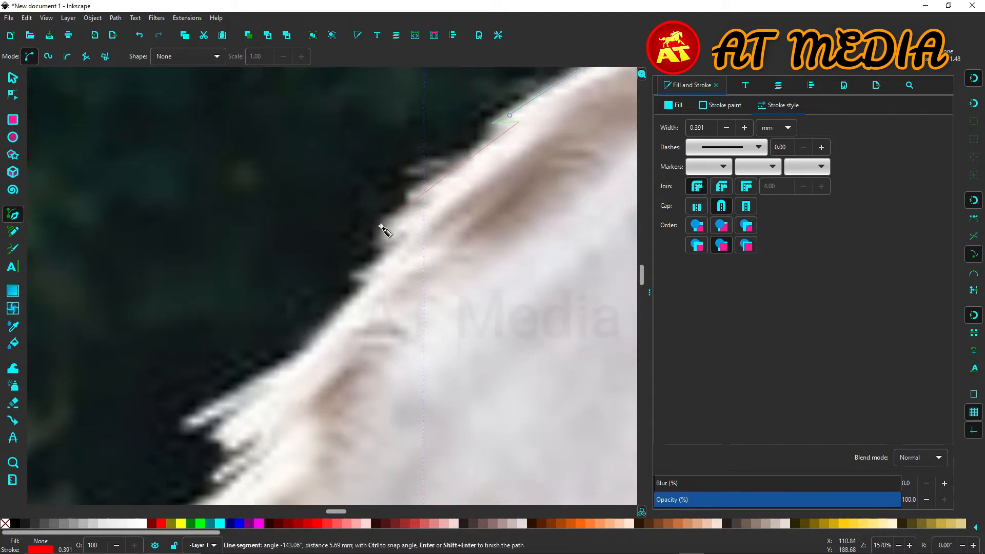
pyautogui.click(356, 278)
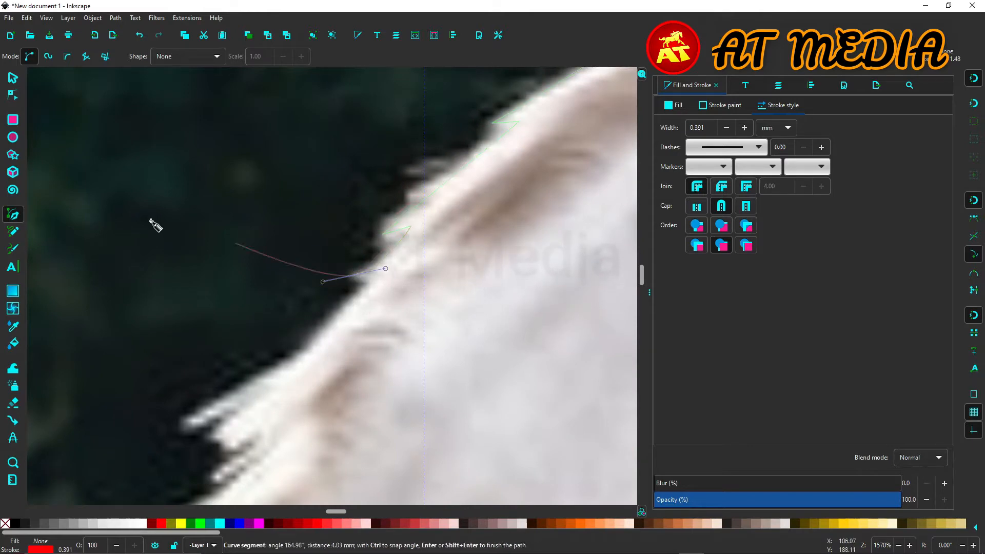
pyautogui.click(354, 276)
pyautogui.moveTo(415, 260); pyautogui.dragTo(415, 261)
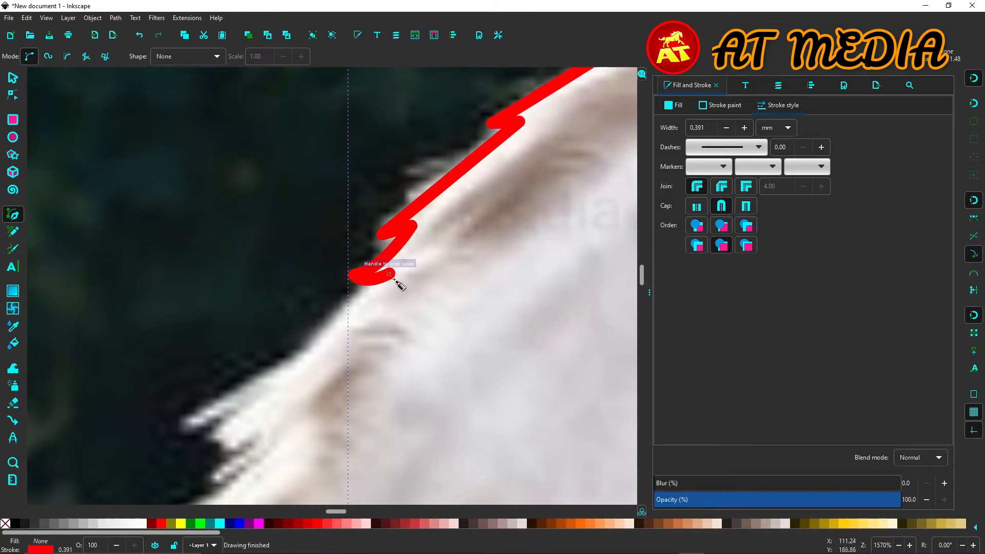
# Step: Continue the mane outline down to the tip of the long protruding lock and curve back into the neck
pyautogui.moveTo(186, 425); pyautogui.dragTo(83, 442)
pyautogui.click(186, 426)
pyautogui.click(186, 425)
pyautogui.moveTo(266, 409); pyautogui.dragTo(318, 380)
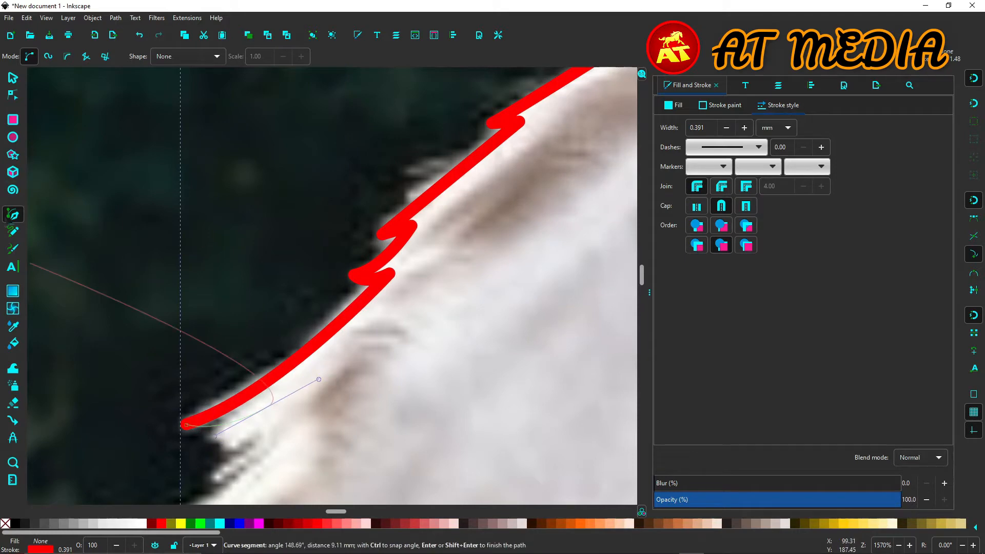
pyautogui.click(13, 214)
pyautogui.moveTo(194, 413); pyautogui.dragTo(306, 176)
pyautogui.click(378, 171)
# Step: Add the next short pointed tuft below the long lock, curving the path back into the mane
pyautogui.moveTo(275, 257); pyautogui.dragTo(303, 255)
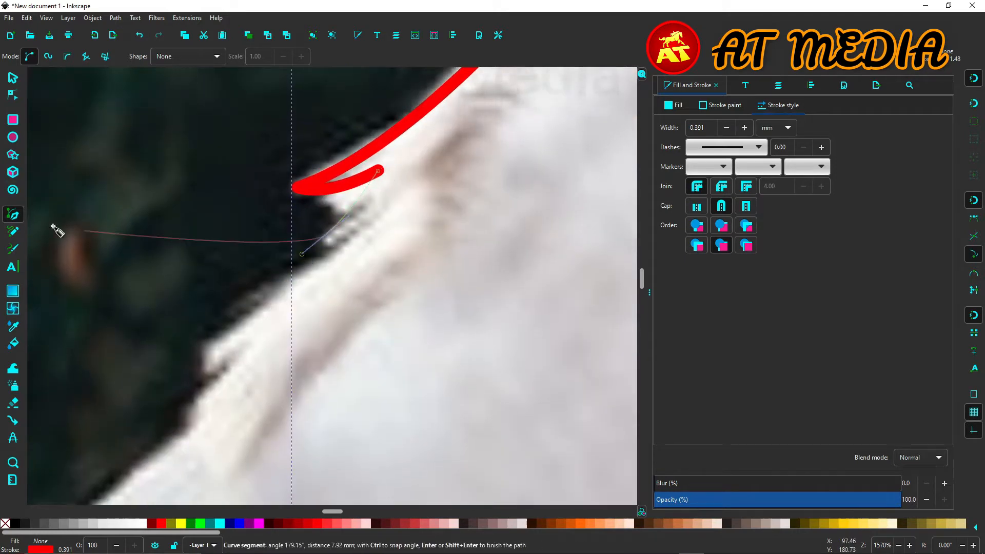
pyautogui.press('Return')
pyautogui.click(326, 235)
pyautogui.moveTo(337, 193); pyautogui.dragTo(339, 195)
pyautogui.doubleClick(380, 213)
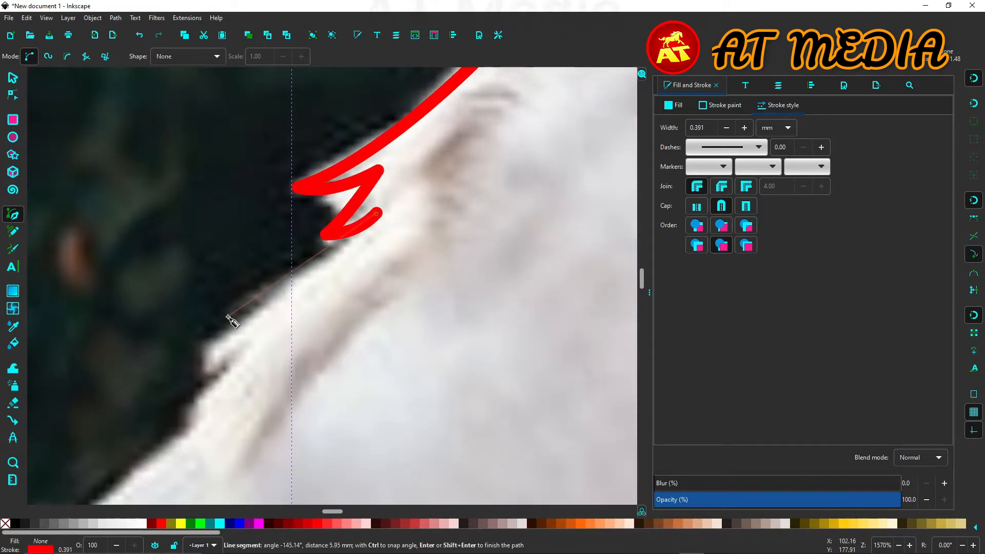
# Step: Trace the lower mane down to its next pointed tuft, curving back in and down to the base of the neck
pyautogui.moveTo(163, 374); pyautogui.dragTo(142, 385)
pyautogui.click(142, 386)
pyautogui.moveTo(256, 344); pyautogui.dragTo(297, 309)
pyautogui.press('Return')
pyautogui.moveTo(250, 417); pyautogui.dragTo(496, 180)
pyautogui.click(503, 108)
pyautogui.click(440, 194)
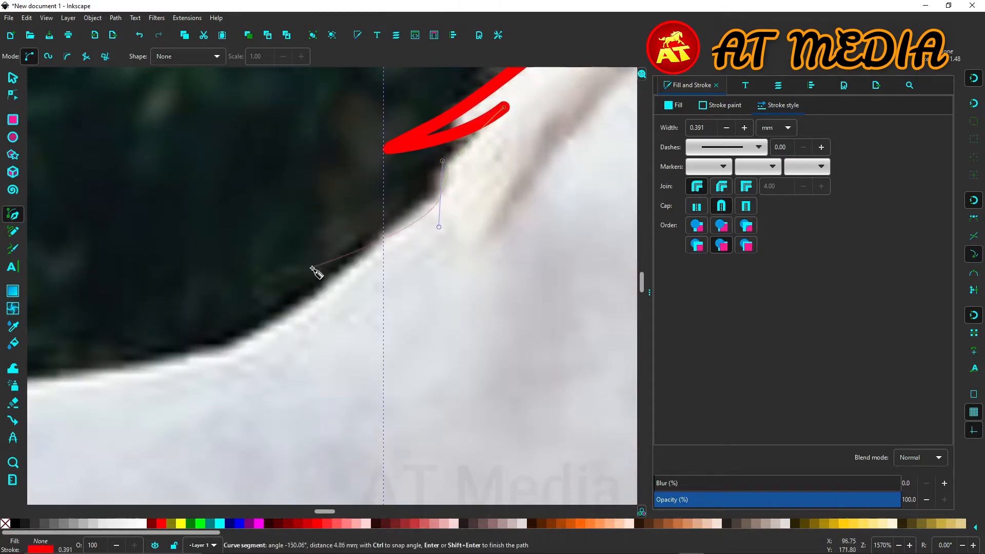
pyautogui.press('Return')
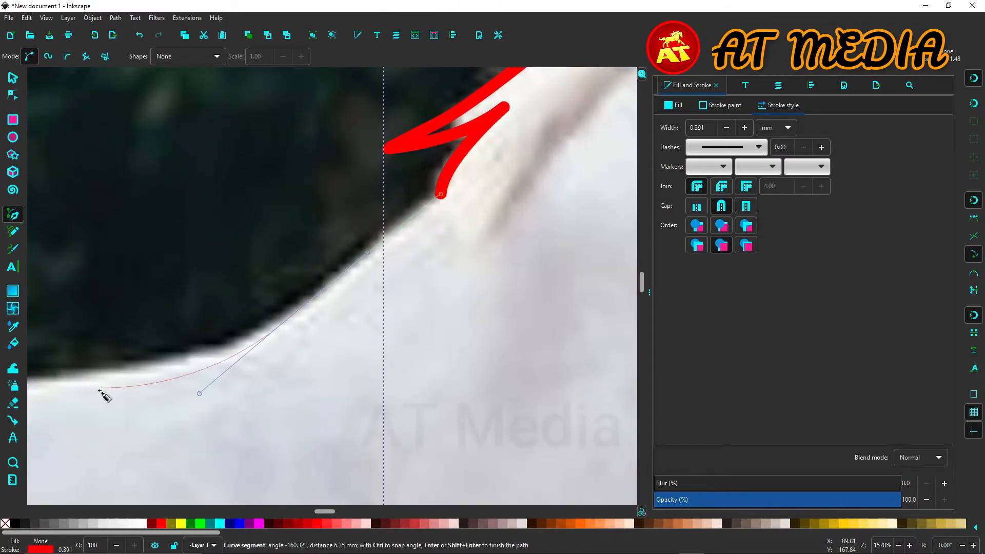
# Step: Trace the horse's topline with long smooth curves from the base of the neck along the back and over the rump
pyautogui.moveTo(99, 395); pyautogui.dragTo(476, 286)
pyautogui.moveTo(194, 275); pyautogui.dragTo(130, 252)
pyautogui.moveTo(39, 313); pyautogui.dragTo(634, 212)
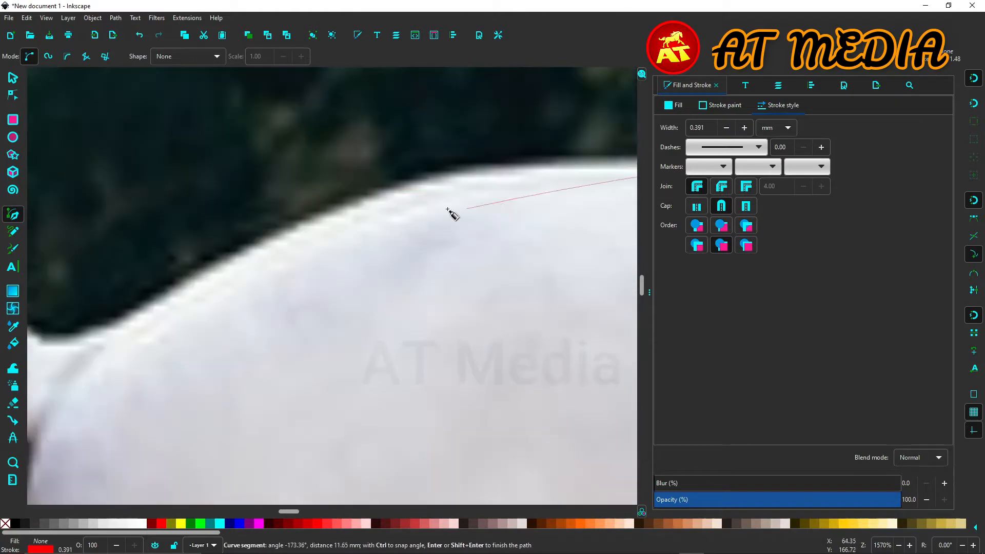
pyautogui.moveTo(387, 191); pyautogui.dragTo(335, 206)
pyautogui.moveTo(111, 329); pyautogui.dragTo(40, 393)
# Step: Curve the outline through the dip between the rump and the raised base of the tail
pyautogui.moveTo(170, 341); pyautogui.dragTo(555, 296)
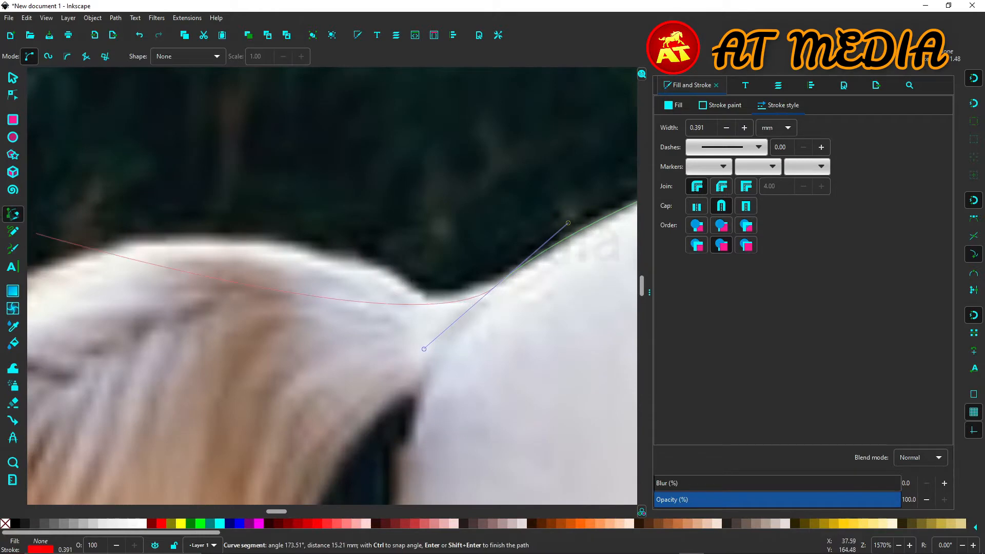
pyautogui.press('Return')
pyautogui.click(496, 287)
pyautogui.press('Return')
pyautogui.click(397, 275)
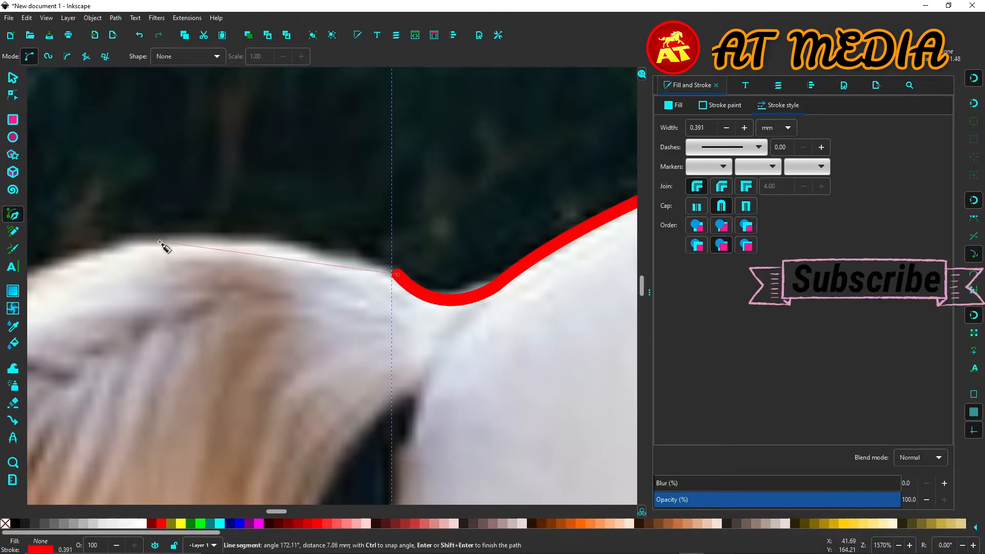
# Step: Trace the arched top of the tail and its rounded shoulder, following the edge down the outer side
pyautogui.moveTo(108, 246); pyautogui.dragTo(0, 298)
pyautogui.moveTo(182, 278); pyautogui.dragTo(601, 200)
pyautogui.moveTo(368, 248); pyautogui.dragTo(288, 252)
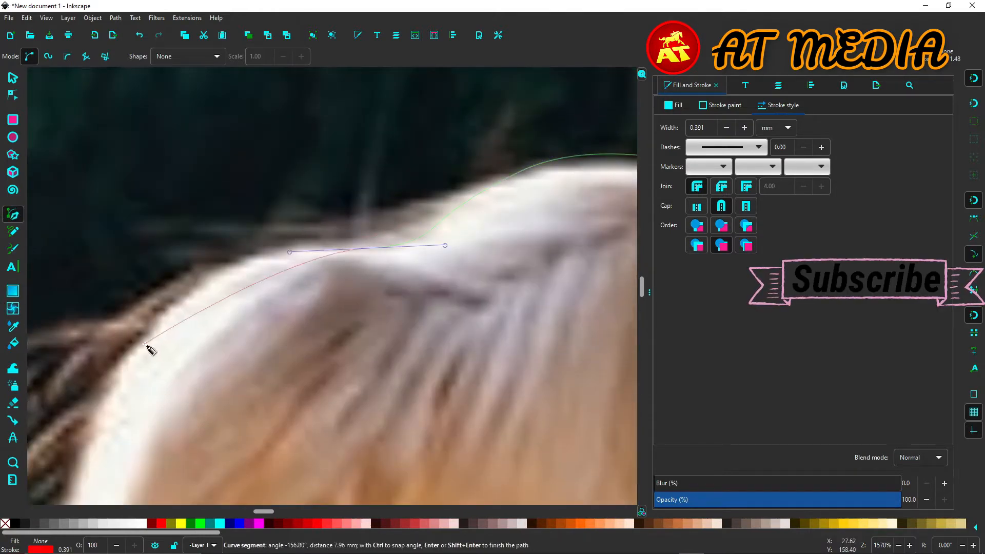
pyautogui.moveTo(127, 352); pyautogui.dragTo(383, 183)
pyautogui.moveTo(158, 478); pyautogui.dragTo(385, 319)
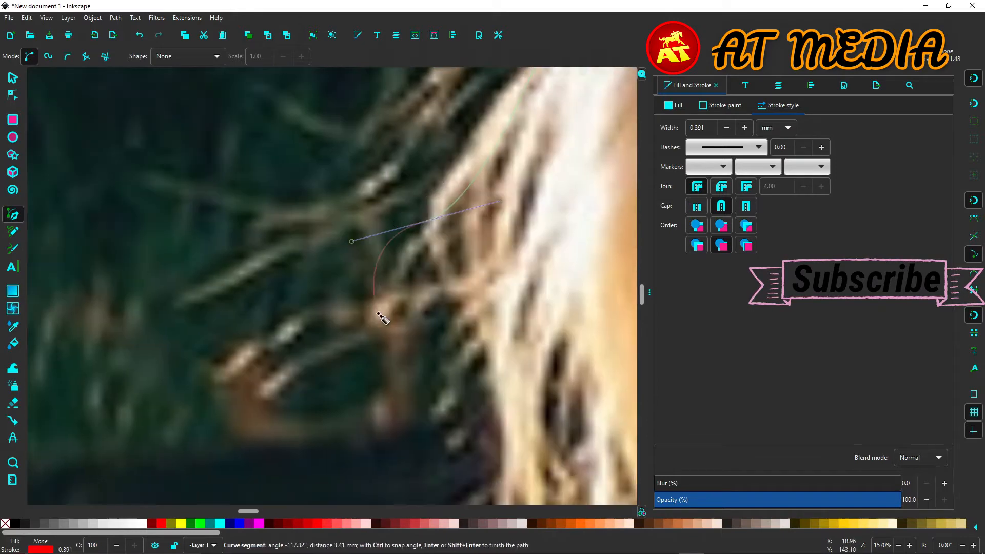
pyautogui.click(352, 361)
pyautogui.moveTo(427, 227); pyautogui.dragTo(550, 110)
pyautogui.press('BackSpace')
pyautogui.press('BackSpace')
pyautogui.press('BackSpace')
# Step: Continue the tail's outer edge down to the tip of the first pointed tuft
pyautogui.moveTo(424, 158); pyautogui.dragTo(257, 308)
pyautogui.scroll(-2, 258, 307)
pyautogui.press('Return')
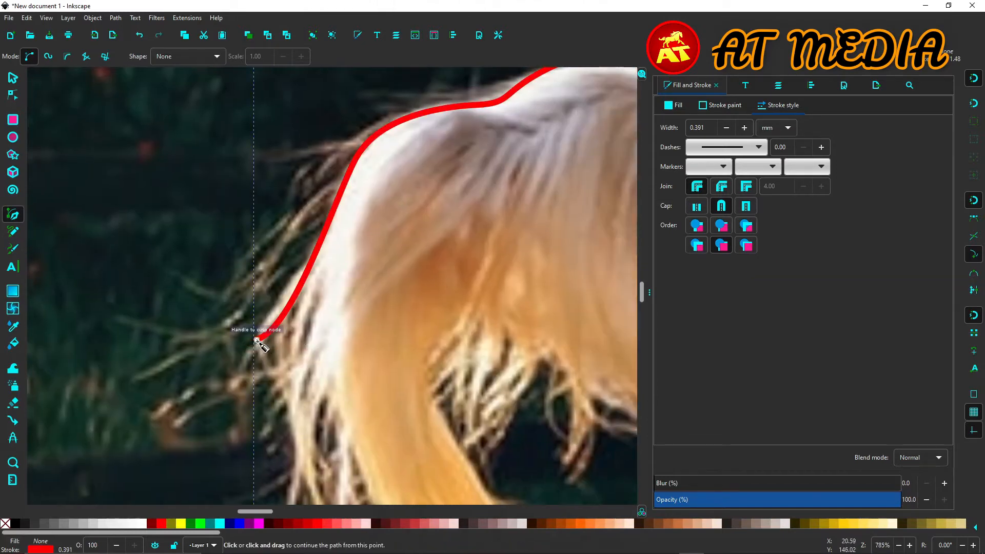
# Step: Add a zigzag of short pointed hair tufts along the tail's outer edge, ending back inside the tail
pyautogui.doubleClick(308, 300)
pyautogui.moveTo(316, 276); pyautogui.dragTo(273, 290)
pyautogui.scroll(-4, 304, 405)
pyautogui.doubleClick(287, 273)
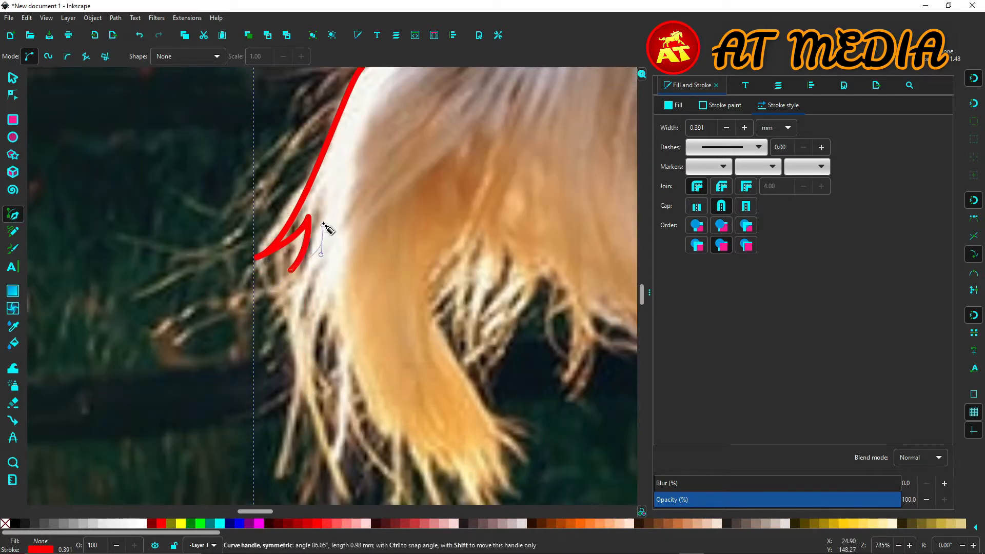
pyautogui.moveTo(323, 226); pyautogui.dragTo(323, 227)
pyautogui.doubleClick(284, 312)
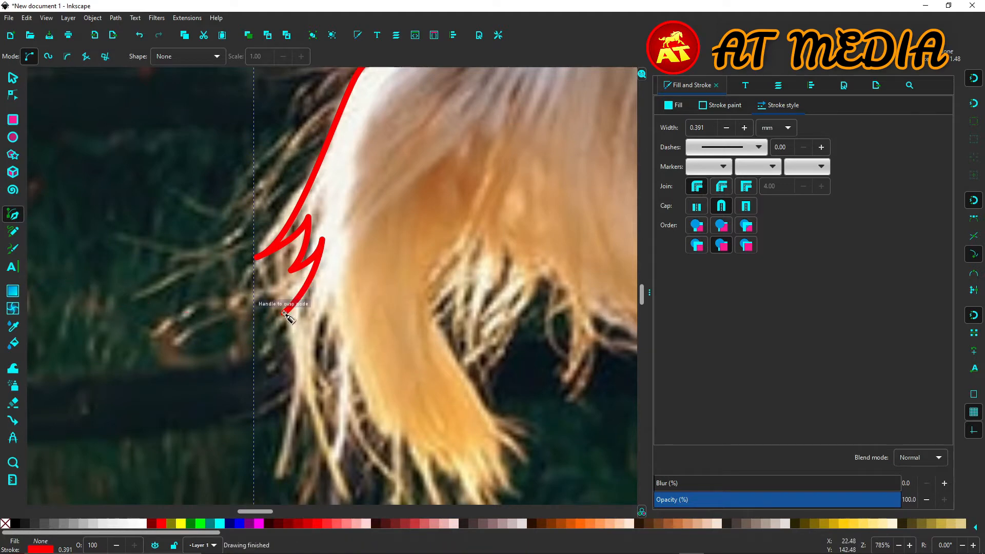
pyautogui.moveTo(339, 259); pyautogui.dragTo(339, 259)
# Step: Trace the tail's outer edge down to its lower end and shape the first two pointed strands there
pyautogui.moveTo(395, 439); pyautogui.dragTo(450, 485)
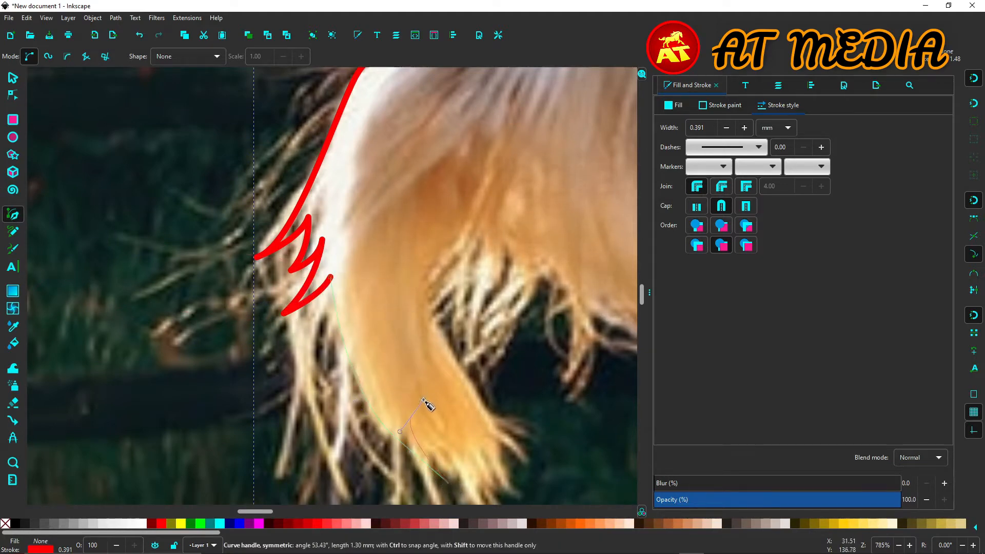
pyautogui.press('Return')
pyautogui.moveTo(424, 401); pyautogui.dragTo(439, 390)
pyautogui.press('Return')
pyautogui.scroll(-6, 394, 333)
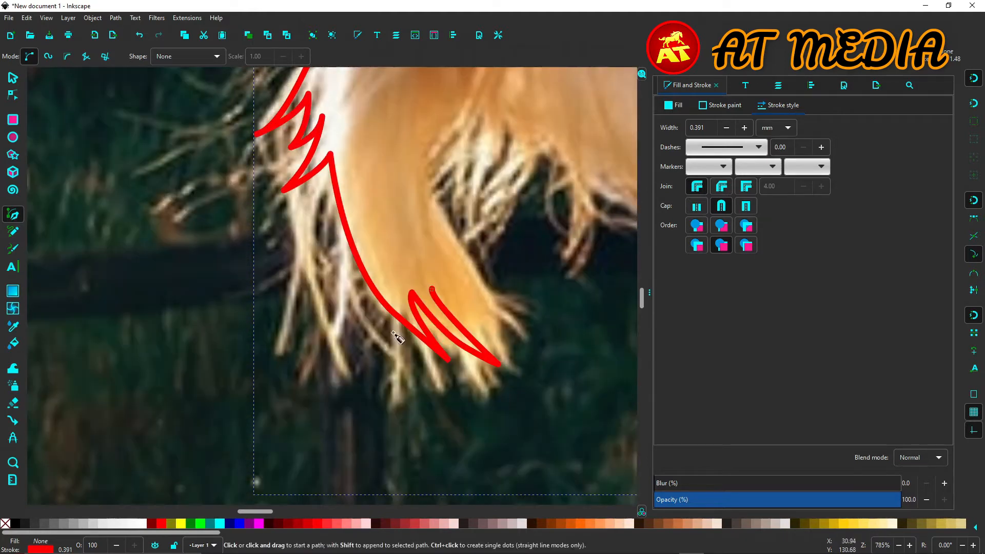
# Step: Add another pointed strand at the tail's lower end and curve the path back into the hair
pyautogui.click(498, 332)
pyautogui.press('Return')
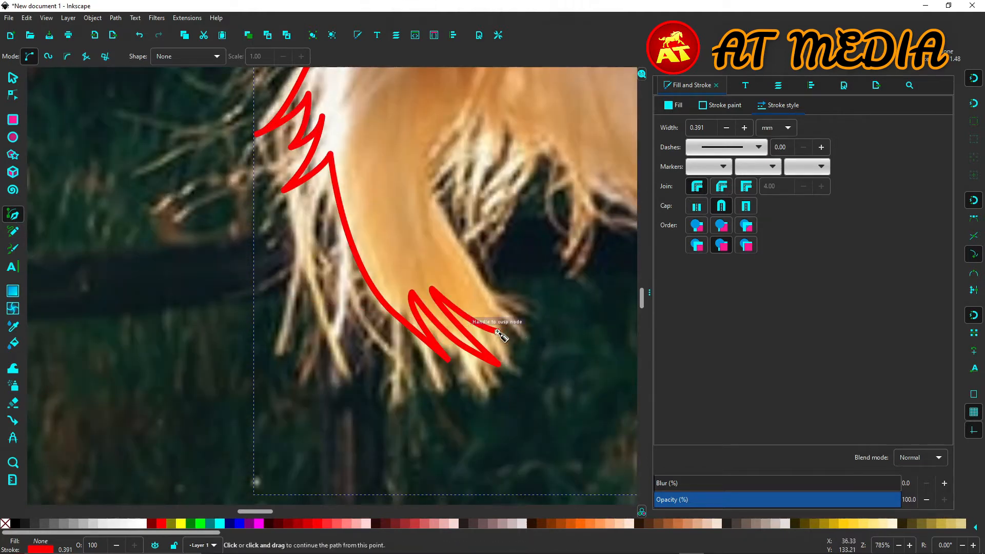
pyautogui.moveTo(452, 276); pyautogui.dragTo(452, 277)
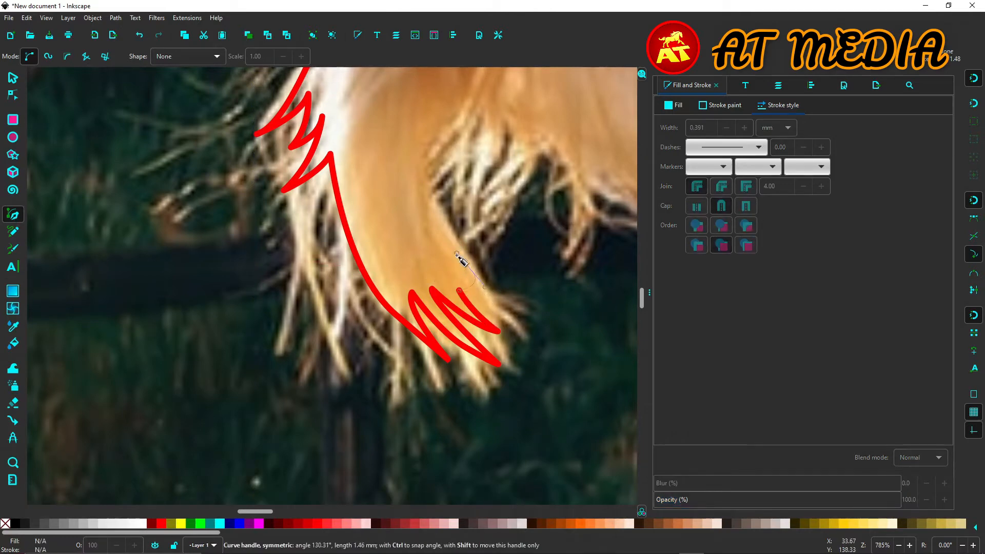
pyautogui.press('Return')
# Step: Shift the node where the tail's outer edge meets the first end strand slightly down, and return to Bezier drawing
pyautogui.press('n')
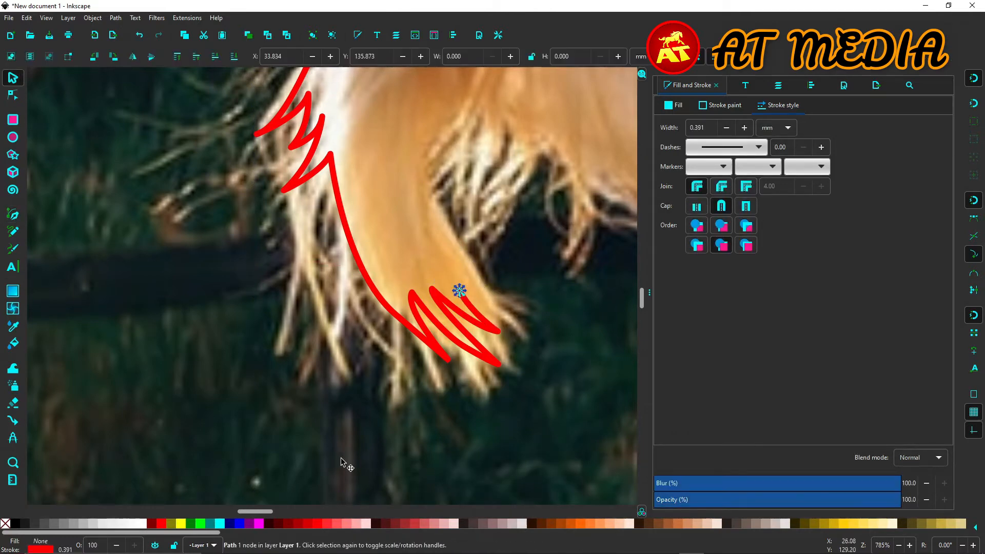
pyautogui.moveTo(399, 319); pyautogui.dragTo(399, 328)
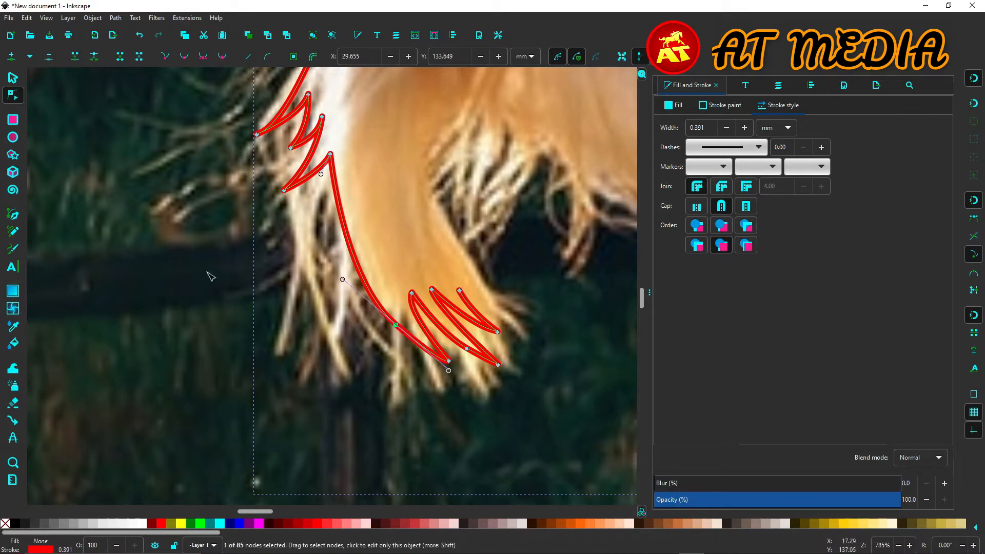
pyautogui.press('b')
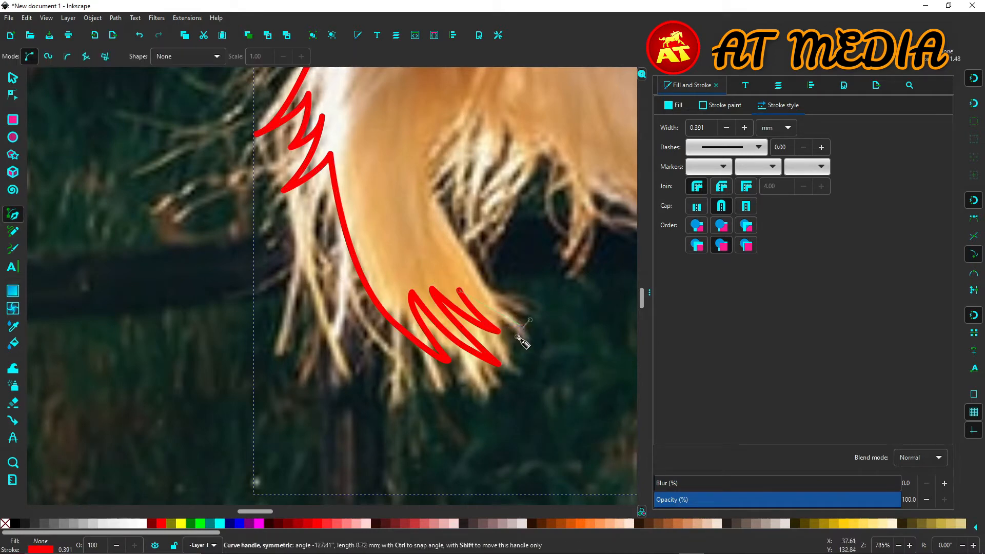
# Step: Extend the outline to the tip of the last strand at the tail's lower end
pyautogui.moveTo(536, 363); pyautogui.dragTo(536, 364)
pyautogui.press('Return')
pyautogui.click(523, 336)
pyautogui.press('Escape')
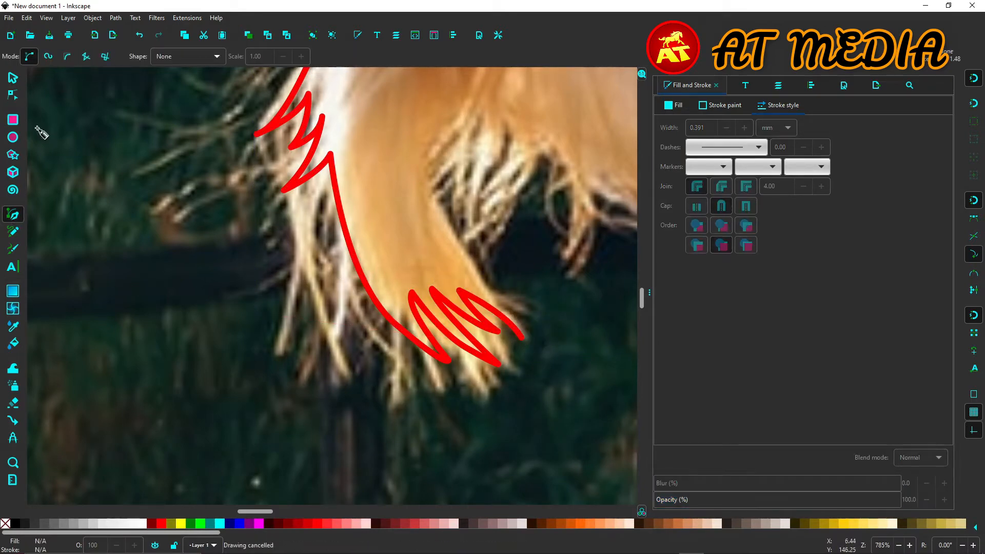
# Step: Resume the outline up the tail's inner edge, around the arch, and down and back for a long pointed lock
pyautogui.click(13, 78)
pyautogui.click(341, 220)
pyautogui.click(13, 215)
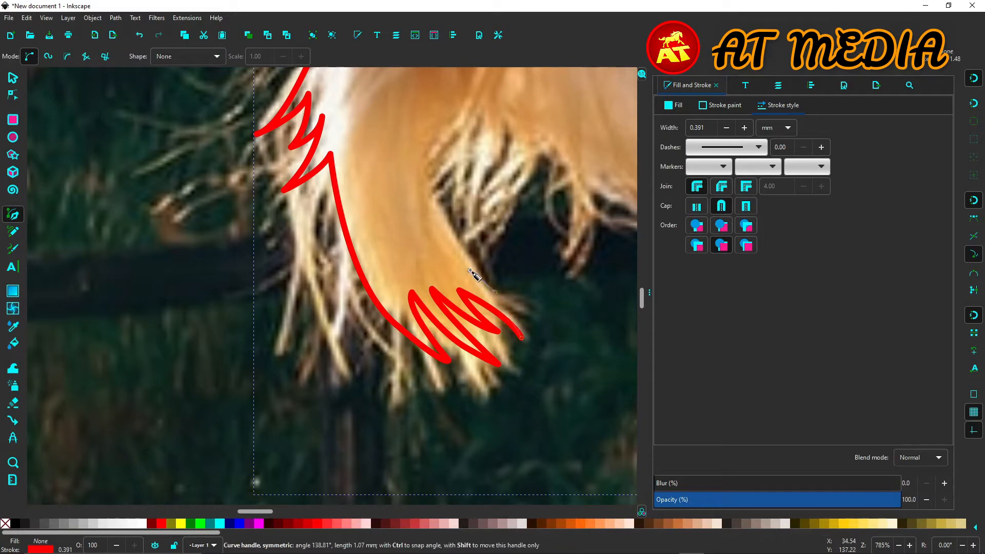
pyautogui.moveTo(434, 177)
pyautogui.mouseDown()
pyautogui.moveTo(430, 165)
pyautogui.moveTo(510, 128)
pyautogui.moveTo(488, 192)
pyautogui.moveTo(286, 325)
pyautogui.moveTo(338, 319)
pyautogui.moveTo(332, 292)
pyautogui.mouseUp()
pyautogui.press('Return')
pyautogui.click(321, 311)
pyautogui.press('Return')
pyautogui.click(345, 324)
# Step: Trace a second long, curved pointed lock along the underside of the tail
pyautogui.moveTo(380, 387); pyautogui.dragTo(380, 418)
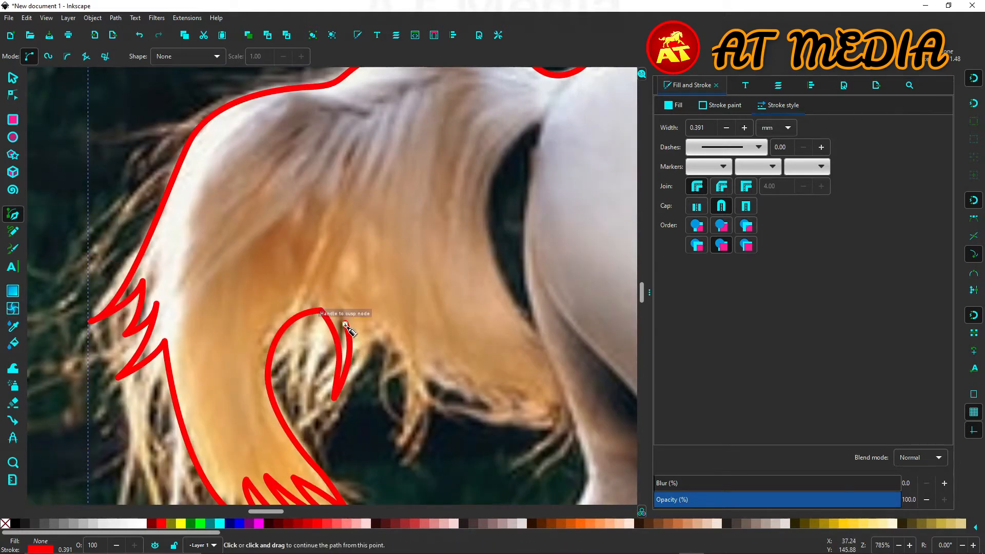
pyautogui.moveTo(400, 456)
pyautogui.mouseDown()
pyautogui.moveTo(397, 441)
pyautogui.moveTo(434, 426)
pyautogui.mouseUp()
pyautogui.press('Return')
pyautogui.press('Return')
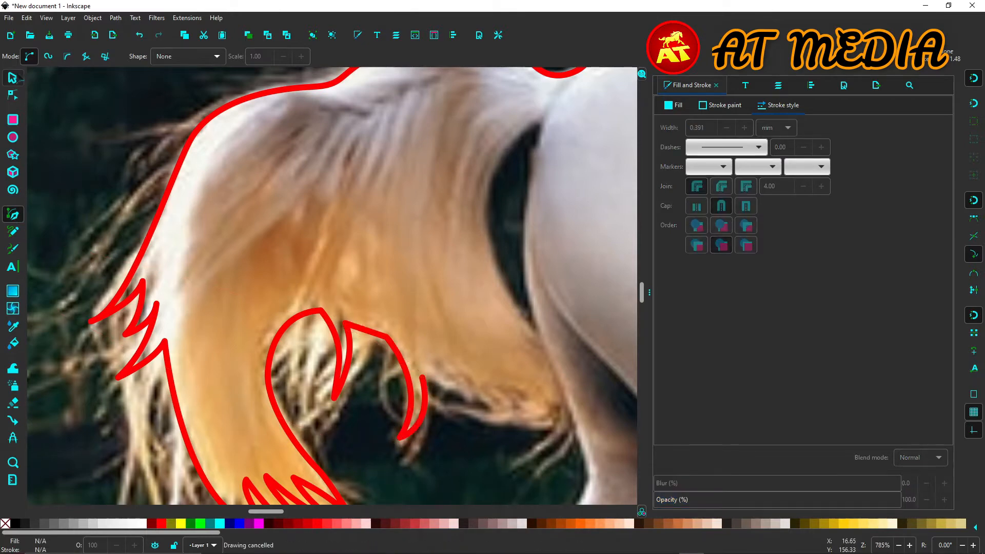
# Step: Draw the looped lock beneath the tail and continue its lower edge to the corner at the hind leg
pyautogui.click(424, 378)
pyautogui.moveTo(494, 405)
pyautogui.mouseDown()
pyautogui.moveTo(490, 426)
pyautogui.moveTo(539, 411)
pyautogui.moveTo(565, 427)
pyautogui.mouseUp()
pyautogui.click(445, 408)
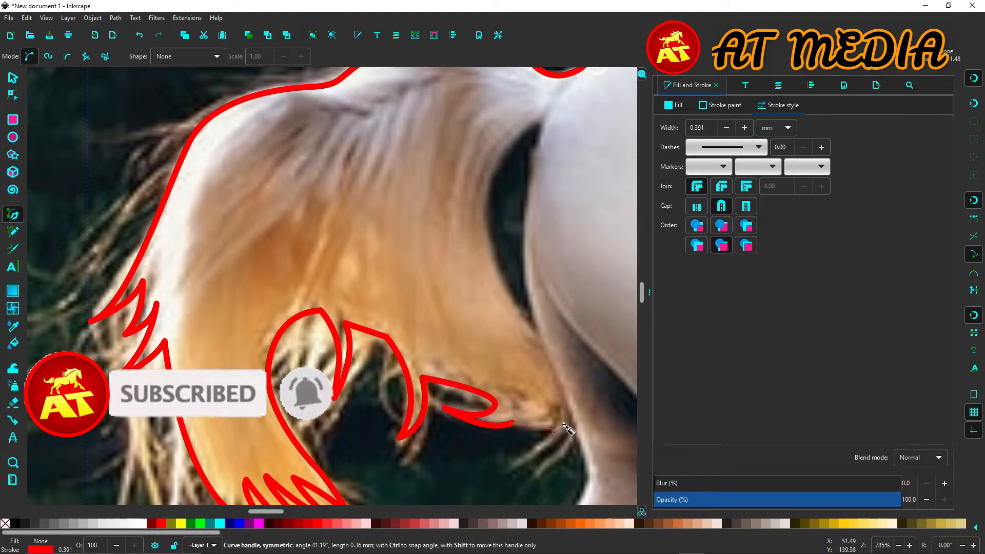
pyautogui.click(575, 424)
# Step: Trace the tail's inner edge from the leg corner up along the dark gap toward the tail root
pyautogui.click(537, 326)
pyautogui.moveTo(500, 159); pyautogui.dragTo(551, 64)
pyautogui.press('Return')
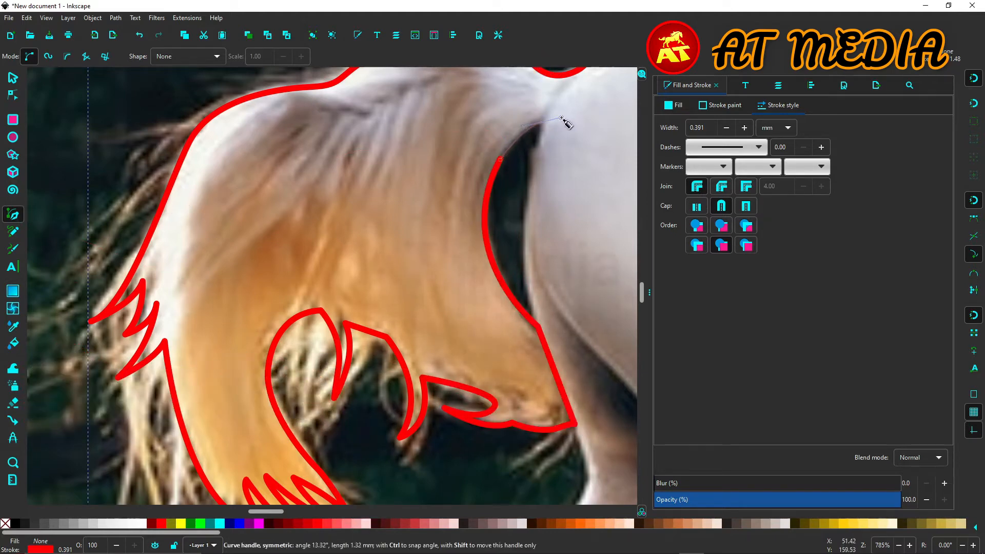
# Step: Trace the back of the thigh from the tail root down to the tail's lower corner
pyautogui.scroll(-4, 369, 257)
pyautogui.scroll(4, 362, 394)
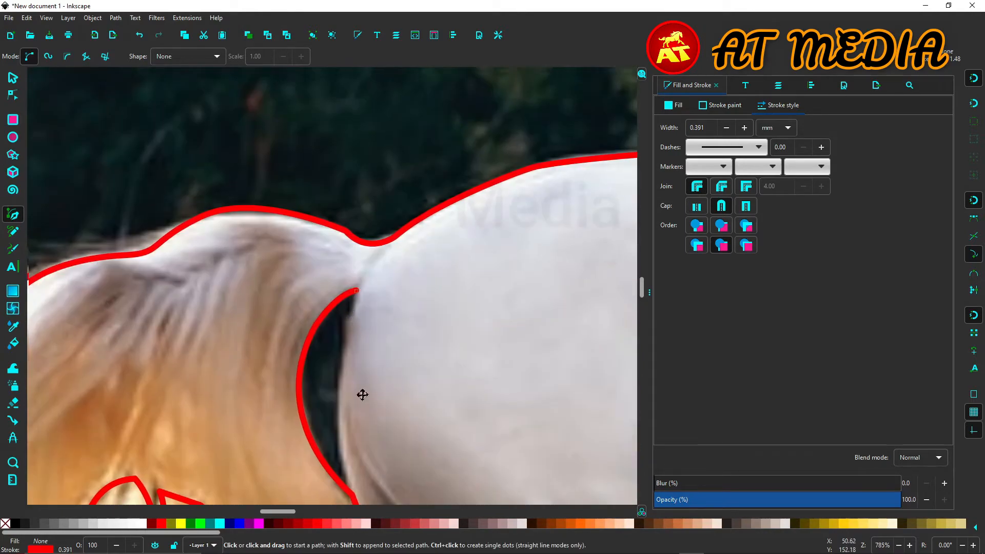
pyautogui.moveTo(477, 493); pyautogui.dragTo(480, 478)
pyautogui.press('Return')
# Step: Trace the rear edge of the upright hind leg from the tail corner past the hock to the heel
pyautogui.scroll(3, 255, 319)
pyautogui.scroll(-3, 255, 319)
pyautogui.click(391, 307)
pyautogui.scroll(-1, 386, 363)
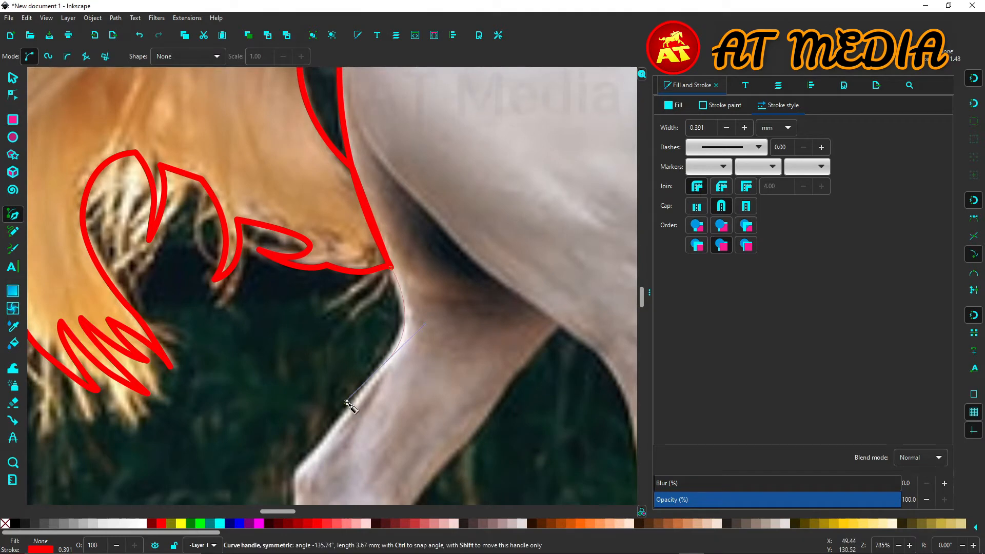
pyautogui.scroll(-6, 329, 448)
pyautogui.moveTo(296, 333)
pyautogui.mouseDown()
pyautogui.moveTo(303, 375)
pyautogui.moveTo(299, 348)
pyautogui.mouseUp()
pyautogui.scroll(-5, 292, 354)
pyautogui.click(285, 489)
pyautogui.scroll(-5, 285, 489)
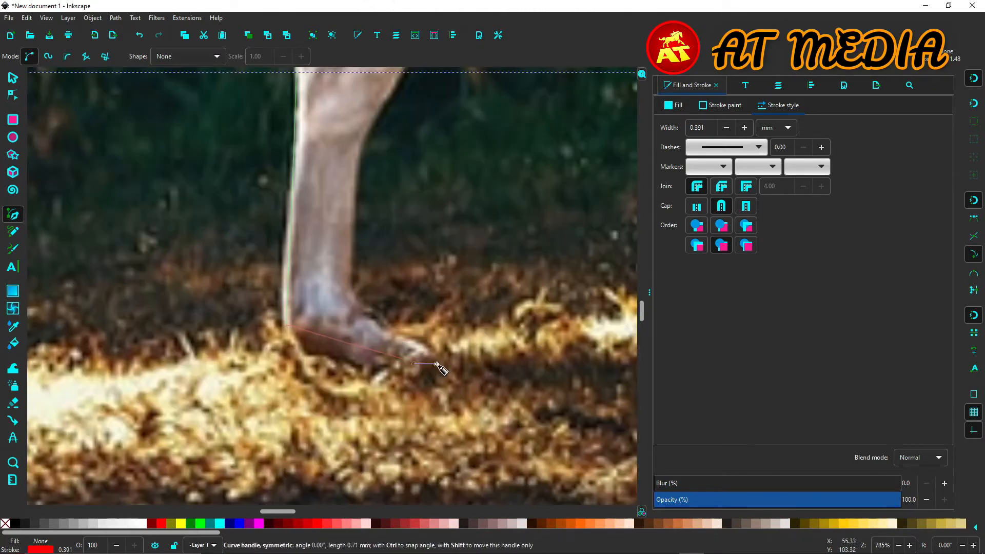
# Step: Outline the upright hind leg's hoof with a curve along the sole to the toe and back over the top
pyautogui.moveTo(425, 364); pyautogui.dragTo(502, 359)
pyautogui.press('Return')
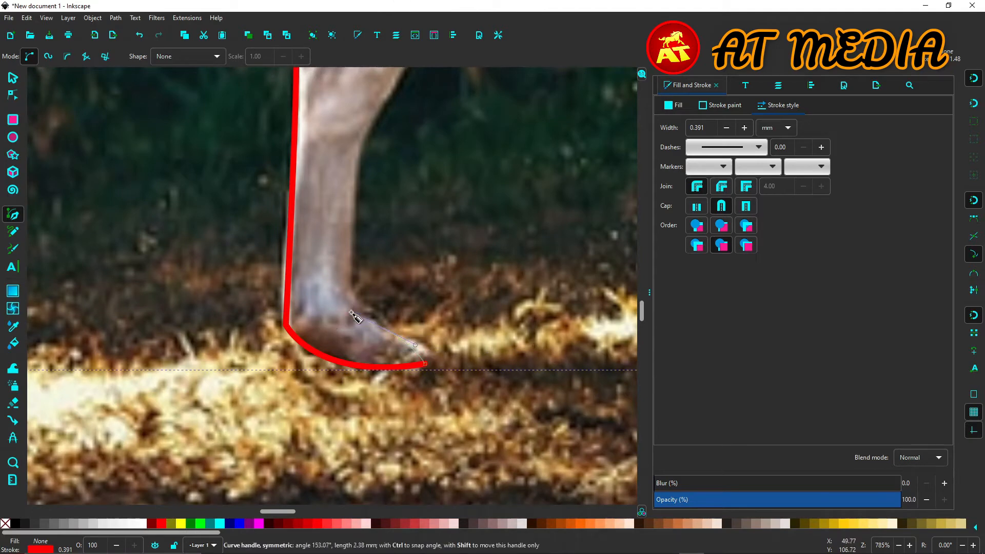
pyautogui.click(316, 325)
pyautogui.press('Return')
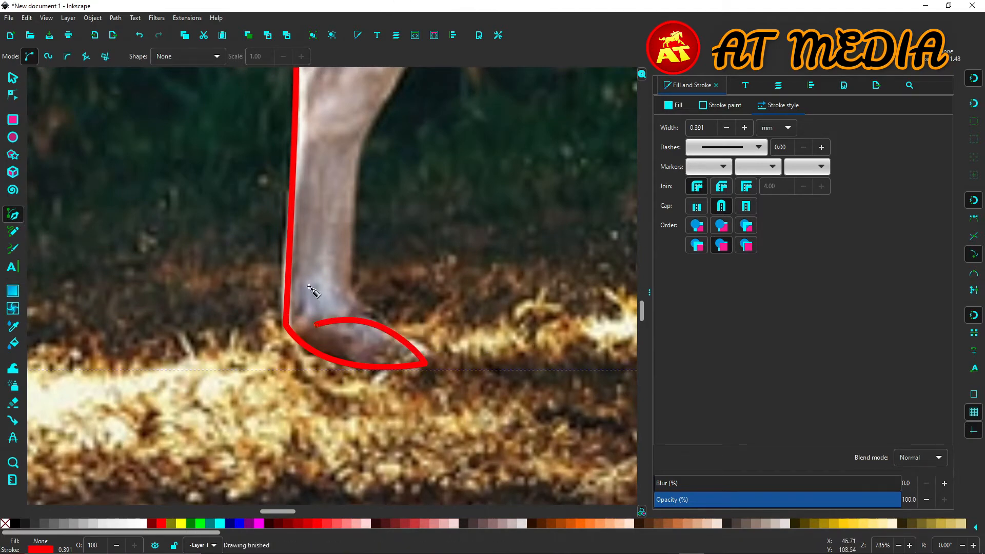
# Step: Adjust the nodes along the upper edge of the hoof outline
pyautogui.press('n')
pyautogui.scroll(4, 350, 338)
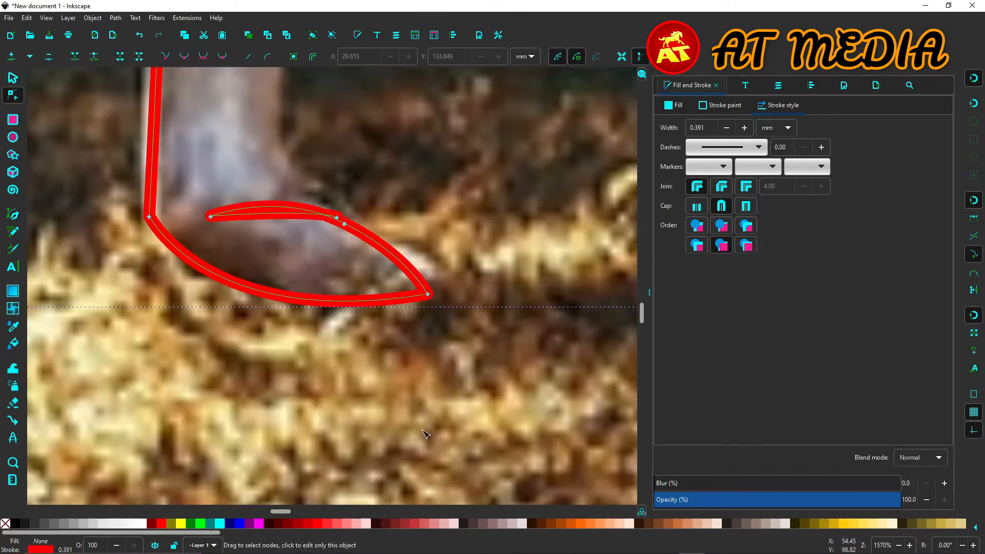
pyautogui.moveTo(403, 296); pyautogui.dragTo(348, 236)
# Step: Start from the hoof's upper edge and trace the front of the upright hind leg up its lower shaft
pyautogui.press('b')
pyautogui.click(461, 294)
pyautogui.scroll(-3, 450, 286)
pyautogui.moveTo(417, 212); pyautogui.dragTo(417, 188)
pyautogui.scroll(6, 417, 188)
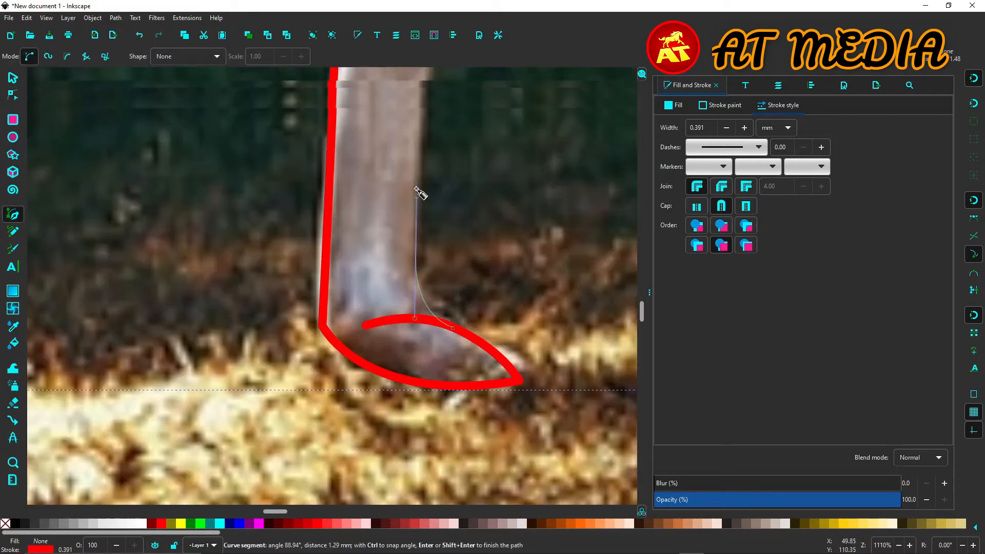
pyautogui.click(429, 227)
# Step: Trace the front edge of the upright hind leg from below the hock up to where the two hind legs meet
pyautogui.scroll(4, 430, 227)
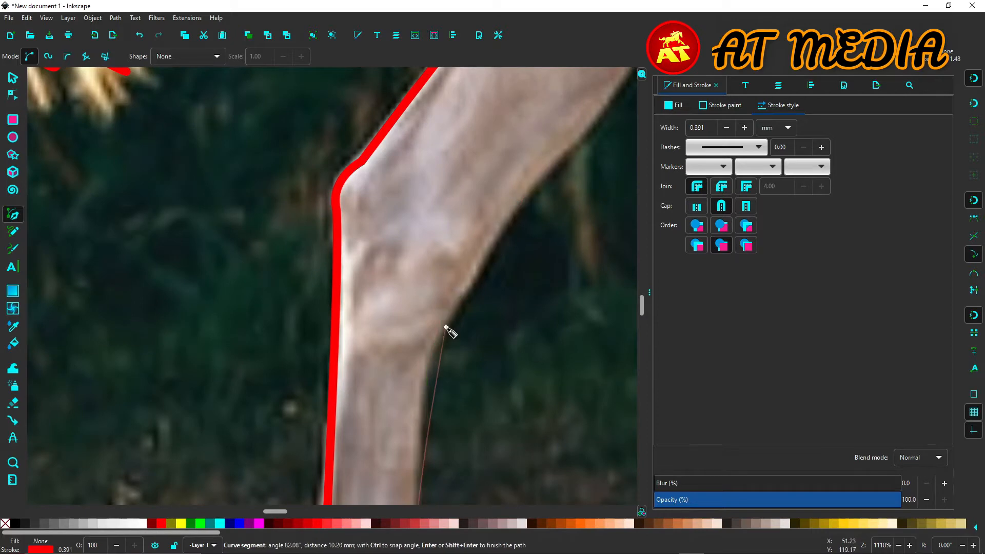
pyautogui.scroll(-3, 436, 257)
pyautogui.scroll(4, 479, 150)
pyautogui.click(510, 176)
pyautogui.scroll(9, 510, 176)
pyautogui.hscroll(9, 461, 211)
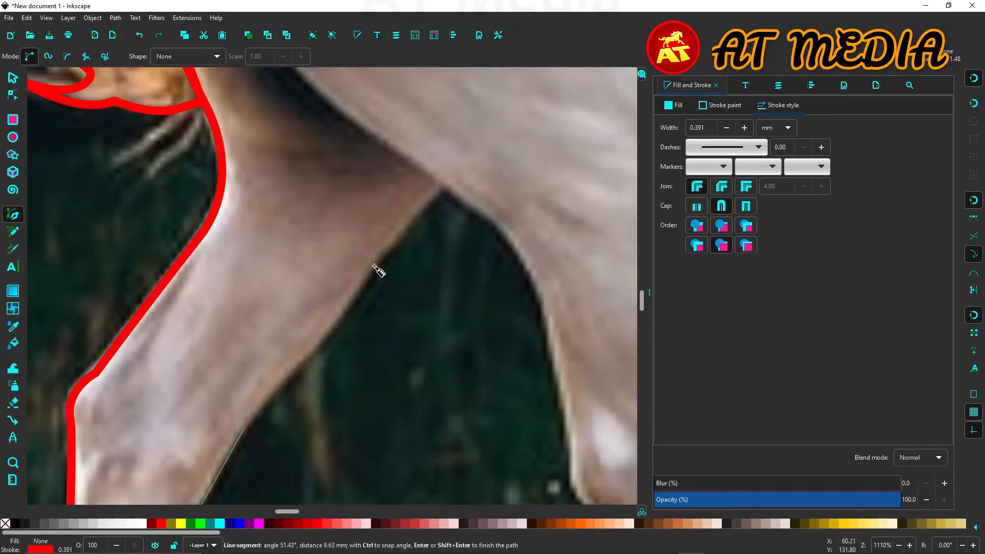
pyautogui.moveTo(379, 262); pyautogui.dragTo(396, 227)
pyautogui.click(445, 187)
# Step: Trace the rear edge of the slanted hind leg from the crotch past the hock down the lower leg
pyautogui.scroll(-3, 446, 187)
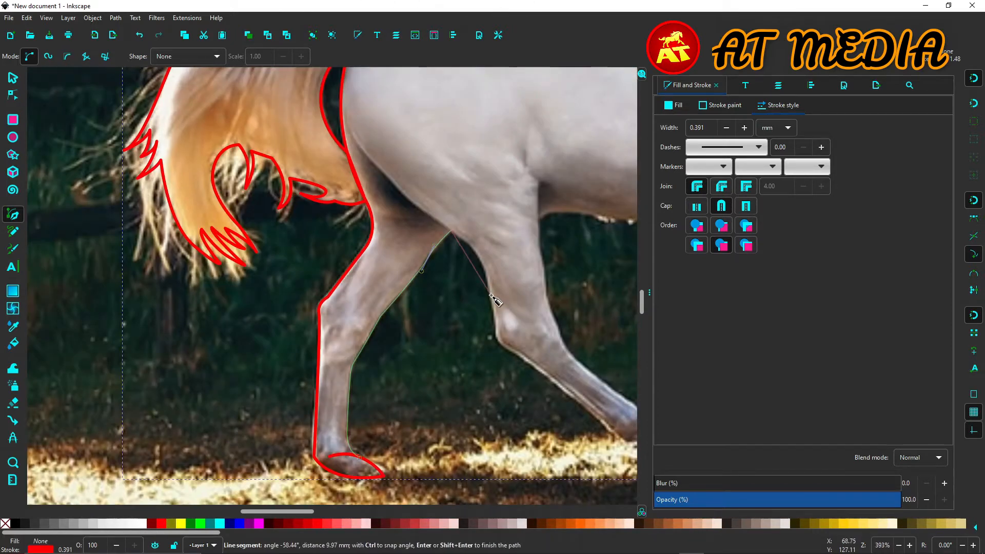
pyautogui.moveTo(491, 296); pyautogui.dragTo(493, 332)
pyautogui.scroll(3, 520, 317)
pyautogui.moveTo(481, 403); pyautogui.dragTo(513, 419)
pyautogui.moveTo(514, 418); pyautogui.dragTo(354, 102)
pyautogui.click(614, 331)
# Step: Trace the slanted hind leg's fetlock and heel and curve along the sole to the hoof's toe
pyautogui.moveTo(595, 310); pyautogui.dragTo(336, 220)
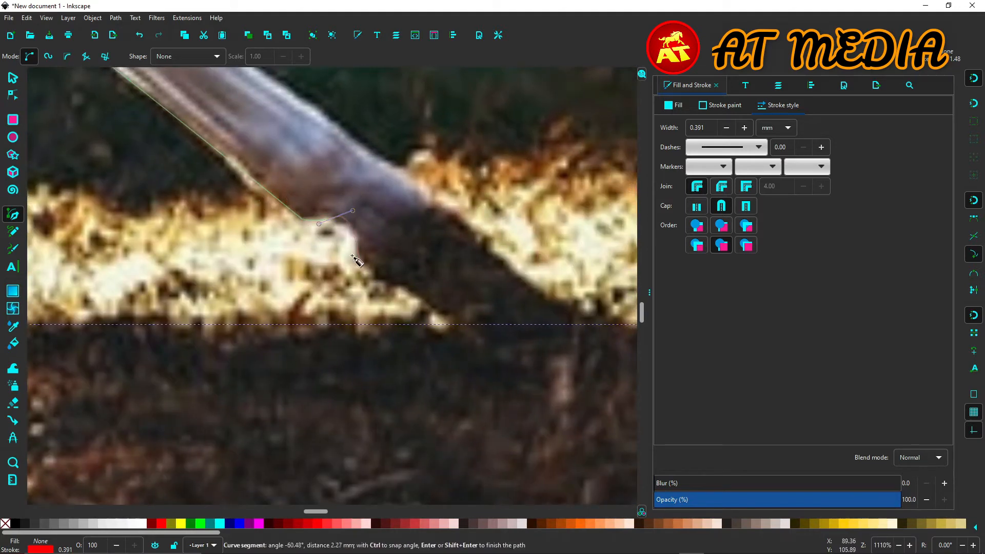
pyautogui.click(456, 320)
pyautogui.moveTo(582, 325); pyautogui.dragTo(574, 298)
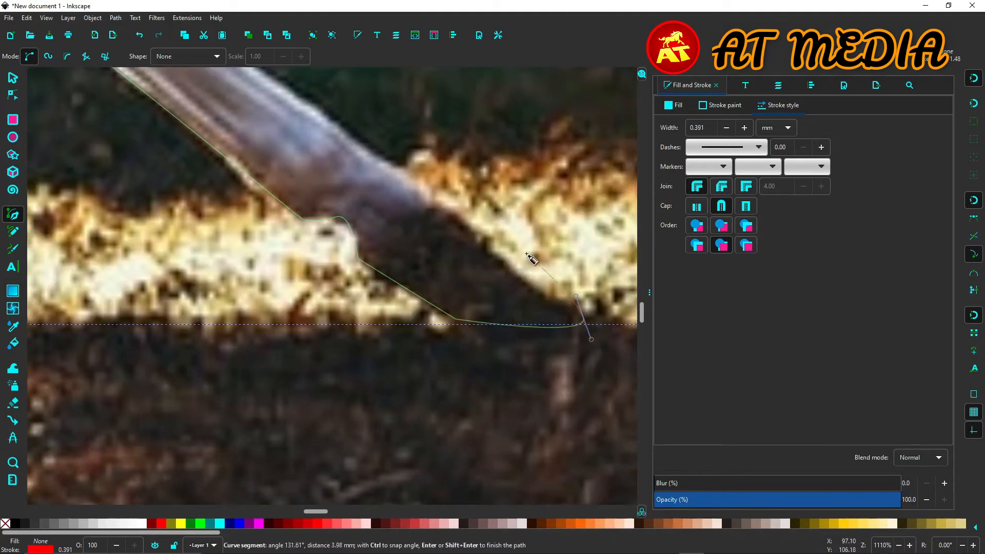
# Step: Trace the front and upper edge of the slanted hind leg's hoof and continue up the pastern to the lower shaft
pyautogui.moveTo(502, 254); pyautogui.dragTo(448, 261)
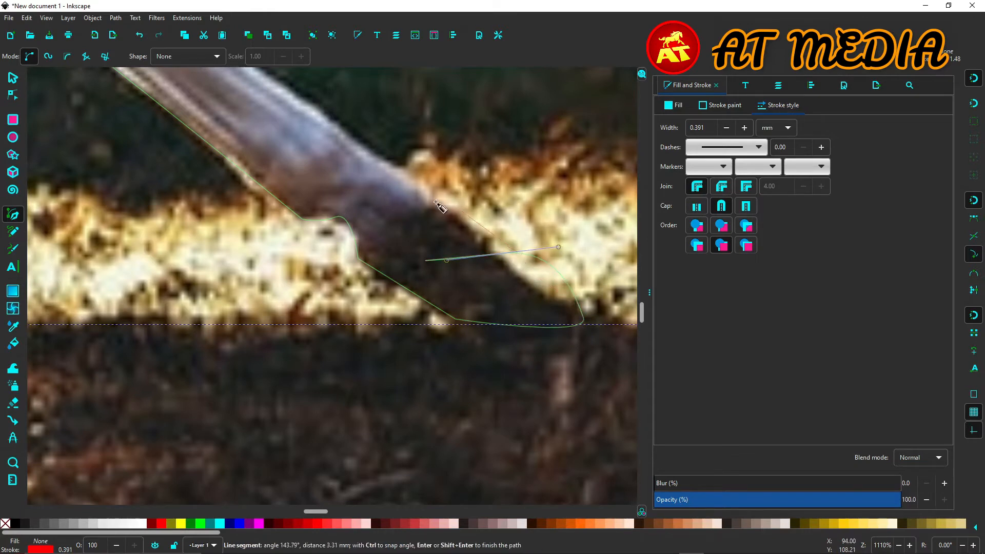
pyautogui.scroll(2, 438, 205)
pyautogui.moveTo(274, 139); pyautogui.dragTo(273, 139)
pyautogui.press('Return')
# Step: Trace the front edge of the slanted hind leg from the lower shaft up past the hock
pyautogui.moveTo(269, 208); pyautogui.dragTo(495, 350)
pyautogui.click(520, 286)
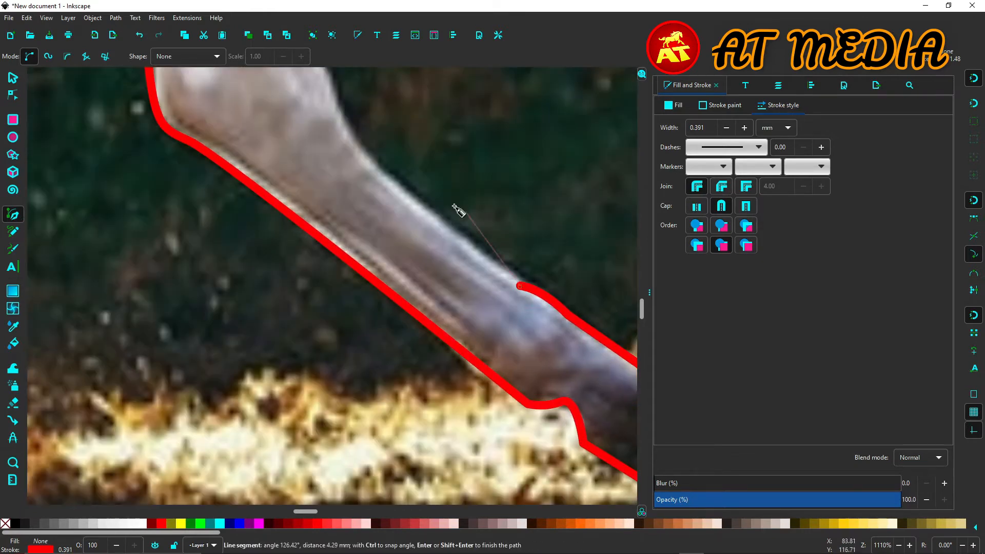
pyautogui.click(369, 157)
pyautogui.scroll(6, 369, 157)
pyautogui.click(300, 121)
pyautogui.scroll(4, 302, 123)
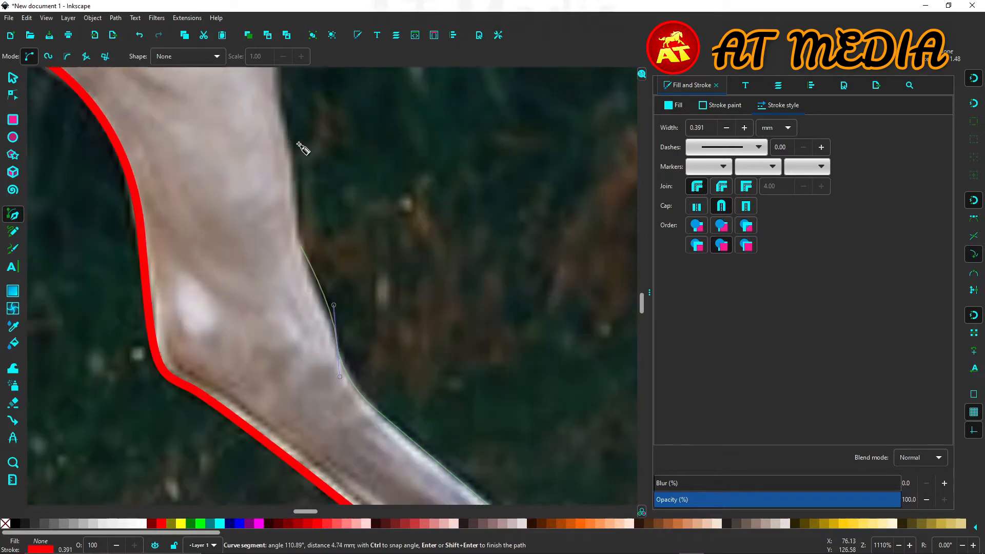
# Step: Trace the front edge of the slanted hind leg's thigh up past the belly line into the flank
pyautogui.moveTo(277, 138); pyautogui.dragTo(266, 121)
pyautogui.scroll(4, 268, 123)
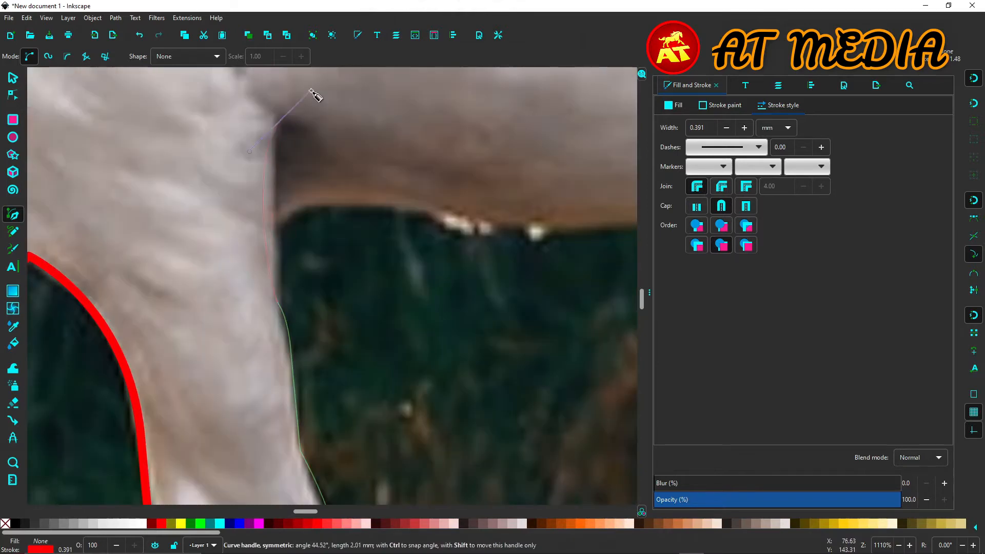
pyautogui.moveTo(311, 91); pyautogui.dragTo(283, 105)
pyautogui.press('Return')
# Step: Trace the thigh crease from the point where the two hind legs meet up to the rear outline
pyautogui.scroll(-4, 94, 279)
pyautogui.hscroll(-7, 129, 197)
pyautogui.scroll(3, 294, 222)
pyautogui.click(488, 309)
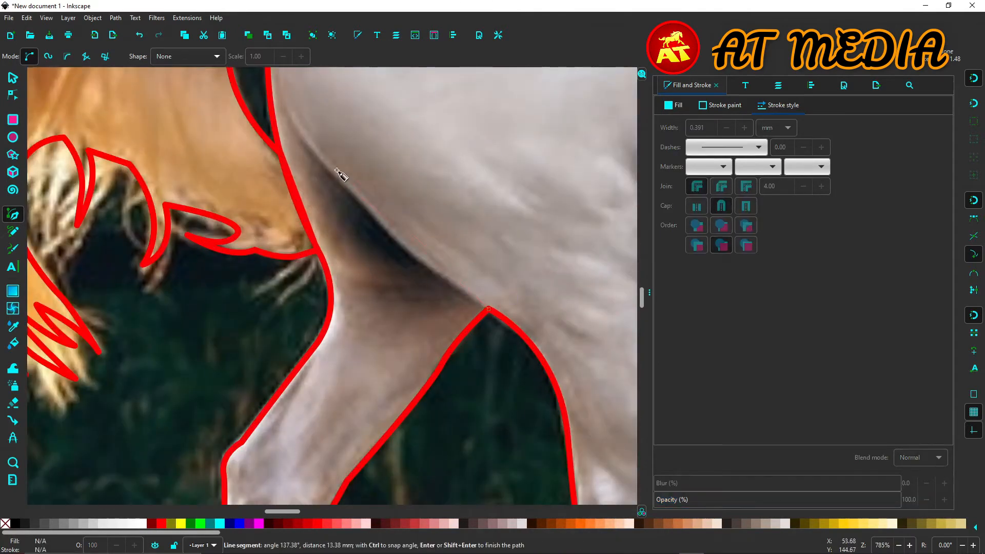
pyautogui.moveTo(331, 172); pyautogui.dragTo(304, 112)
pyautogui.click(12, 78)
# Step: Trace the belly line from the front of the hind leg forward to the base of the raised foreleg
pyautogui.scroll(-3, 233, 307)
pyautogui.moveTo(477, 330); pyautogui.dragTo(200, 308)
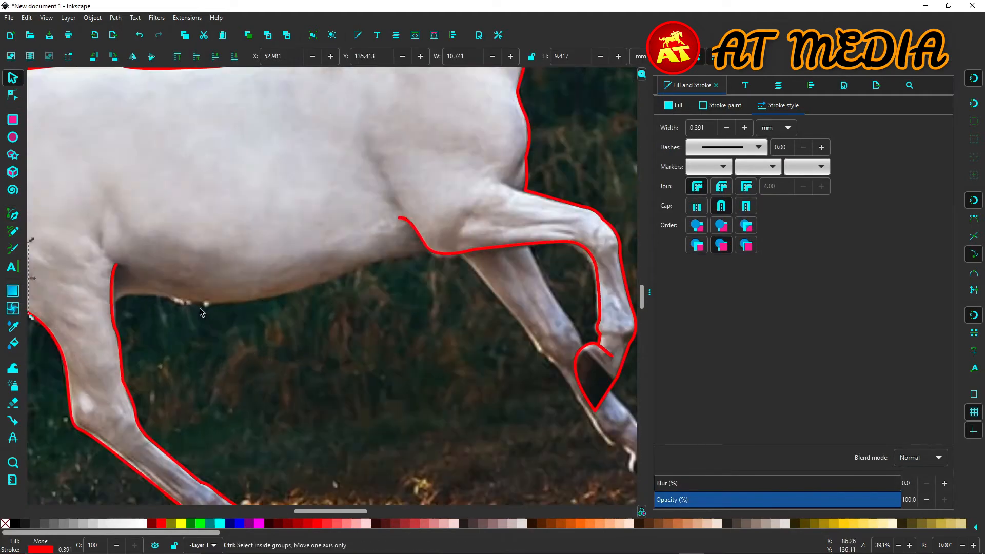
pyautogui.scroll(4, 90, 272)
pyautogui.click(12, 214)
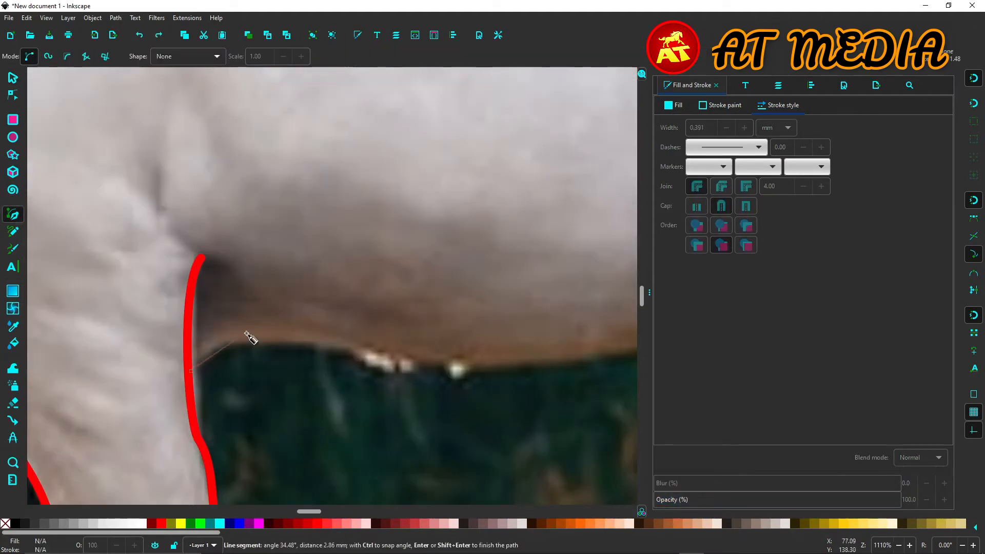
pyautogui.moveTo(542, 371); pyautogui.dragTo(182, 306)
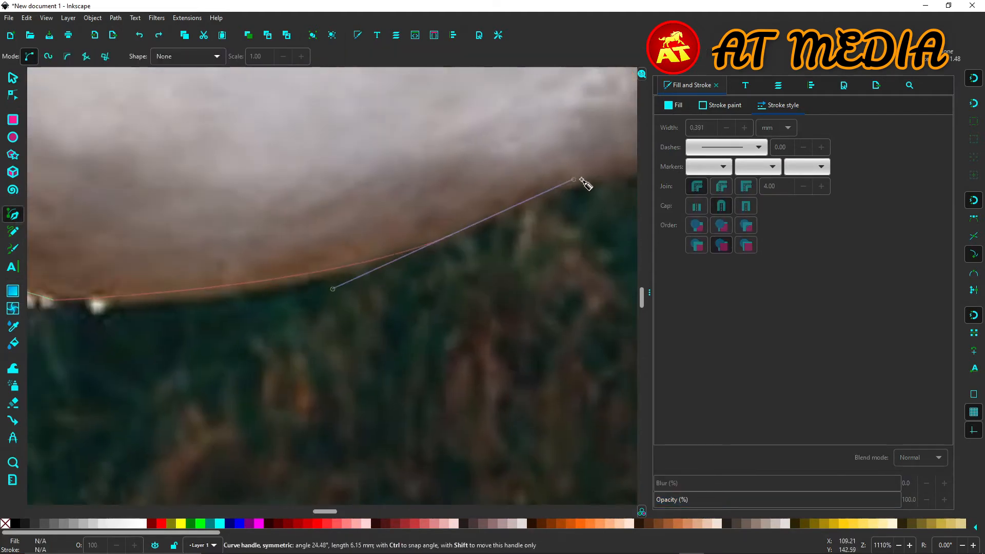
pyautogui.moveTo(581, 180); pyautogui.dragTo(657, 129)
pyautogui.moveTo(515, 240); pyautogui.dragTo(243, 281)
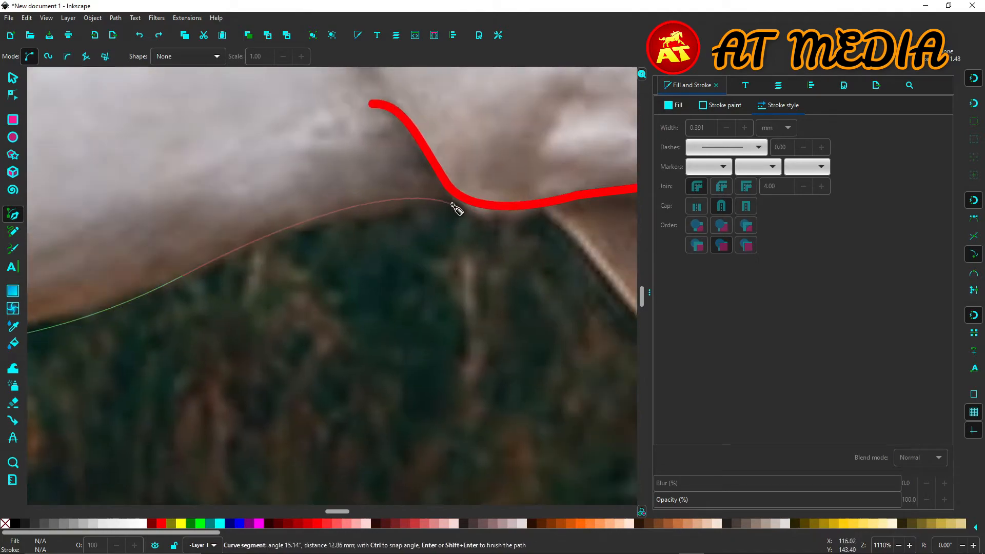
pyautogui.press('Return')
# Step: Trace the rear edge of the extended foreleg from the raised foreleg's underside down past the knee
pyautogui.scroll(-5, 195, 277)
pyautogui.scroll(6, 352, 215)
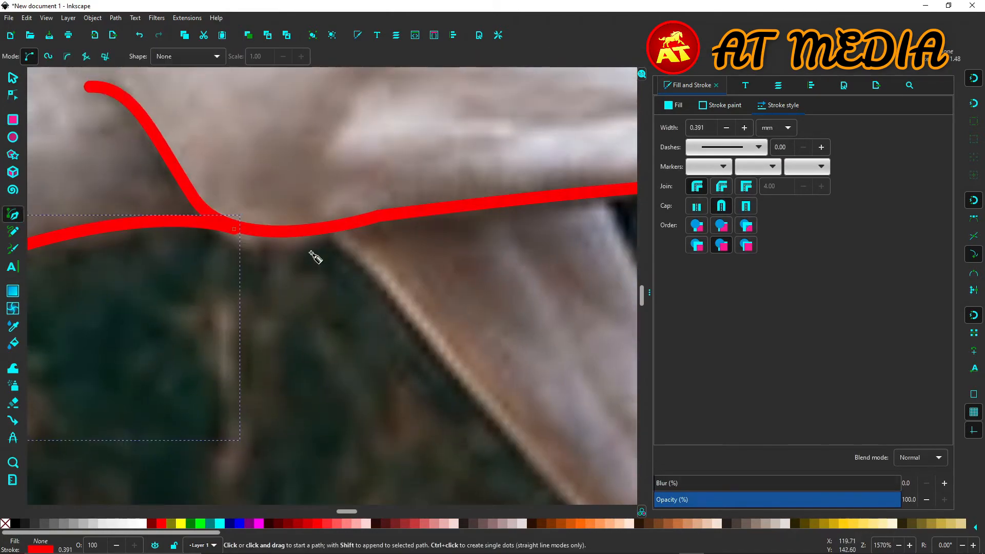
pyautogui.click(331, 230)
pyautogui.moveTo(499, 498); pyautogui.dragTo(64, 76)
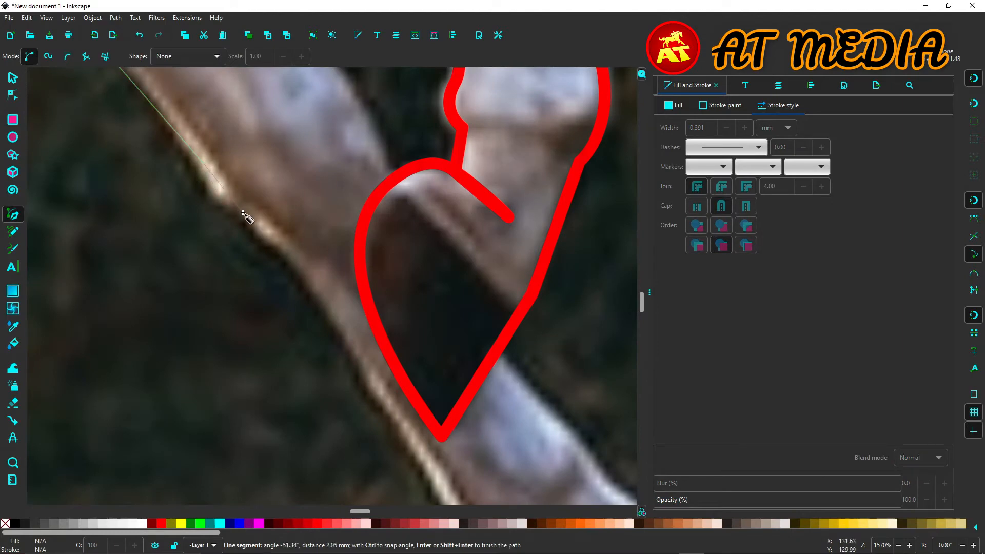
pyautogui.click(365, 378)
pyautogui.scroll(-8, 460, 358)
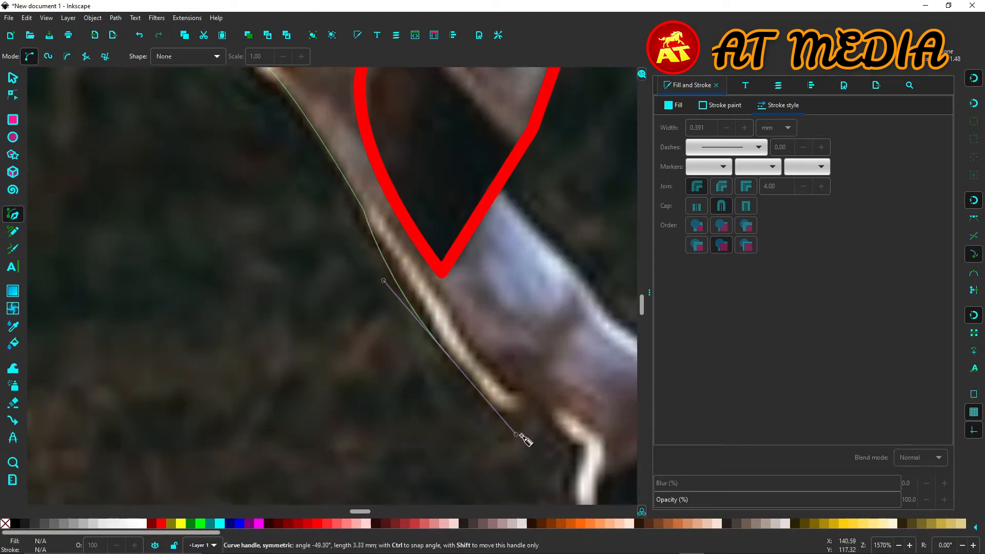
# Step: Trace the extended foreleg's fetlock and heel and curve along the sole to the hoof's toe
pyautogui.click(537, 404)
pyautogui.moveTo(524, 439)
pyautogui.mouseDown()
pyautogui.moveTo(203, 263)
pyautogui.moveTo(222, 265)
pyautogui.mouseUp()
pyautogui.doubleClick(200, 263)
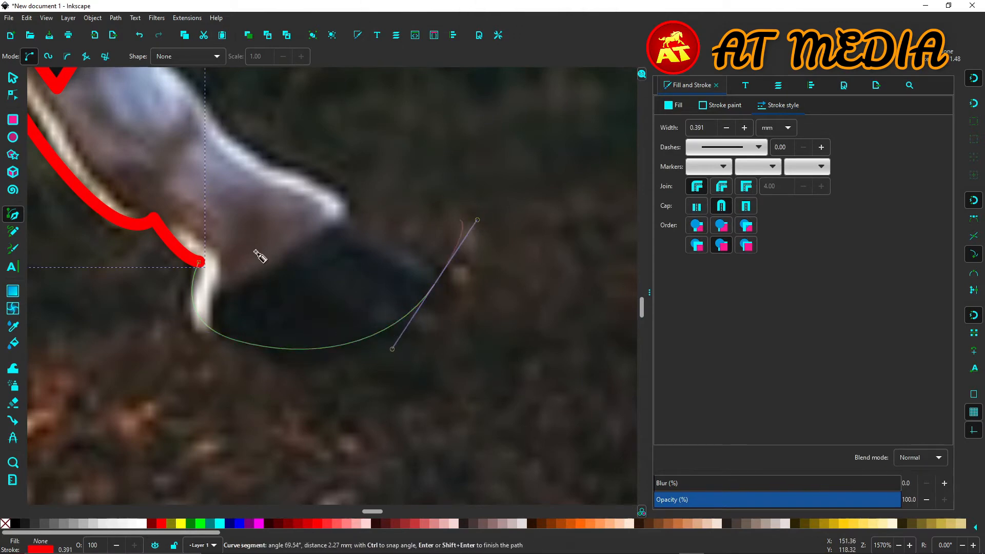
pyautogui.doubleClick(436, 283)
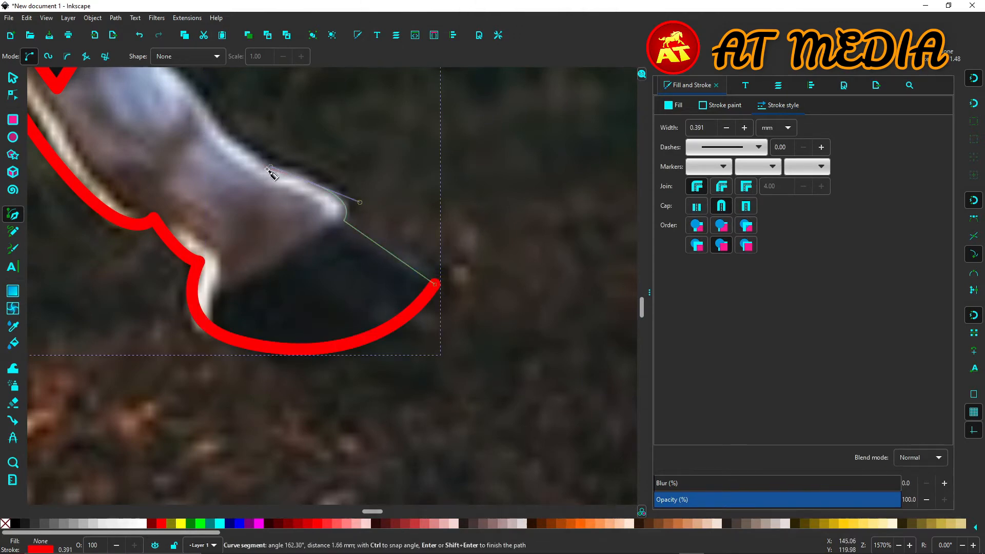
# Step: Trace the extended foreleg's hoof front and front edge, crossing the raised hoof, up to the raised foreleg's underside
pyautogui.click(267, 169)
pyautogui.moveTo(267, 170); pyautogui.dragTo(411, 460)
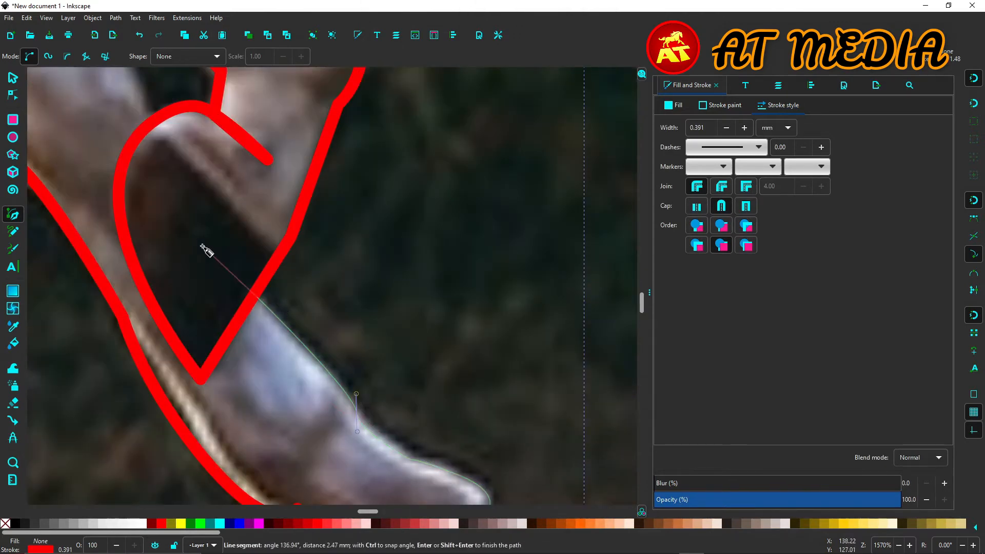
pyautogui.scroll(7, 205, 251)
pyautogui.hscroll(-5, 205, 250)
pyautogui.moveTo(219, 190); pyautogui.dragTo(215, 185)
pyautogui.scroll(8, 219, 180)
pyautogui.hscroll(-5, 218, 180)
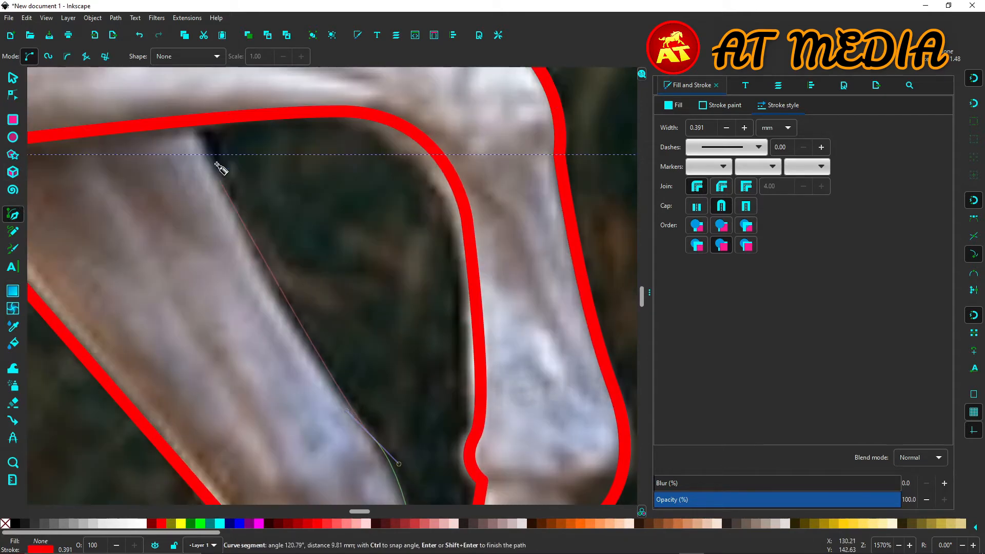
pyautogui.moveTo(191, 58); pyautogui.dragTo(185, 24)
# Step: Move the upper end node of the extended foreleg's front edge onto the raised foreleg's underside outline
pyautogui.click(13, 78)
pyautogui.click(13, 214)
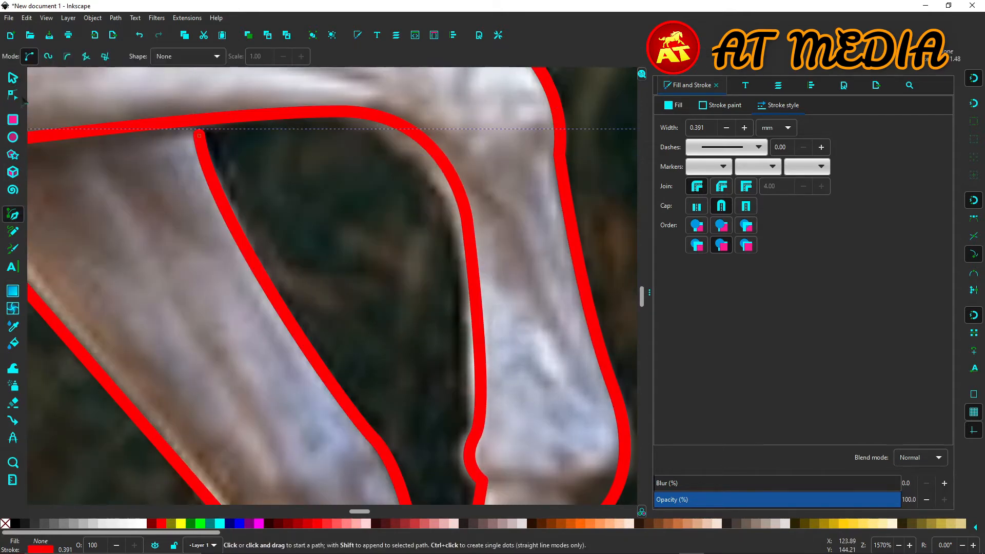
pyautogui.click(12, 95)
pyautogui.moveTo(199, 135); pyautogui.dragTo(198, 128)
# Step: Trace the horse's eye as a closed almond-shaped path with curved upper and lower lids
pyautogui.scroll(-3, 305, 311)
pyautogui.scroll(-6, 451, 343)
pyautogui.scroll(1, 451, 342)
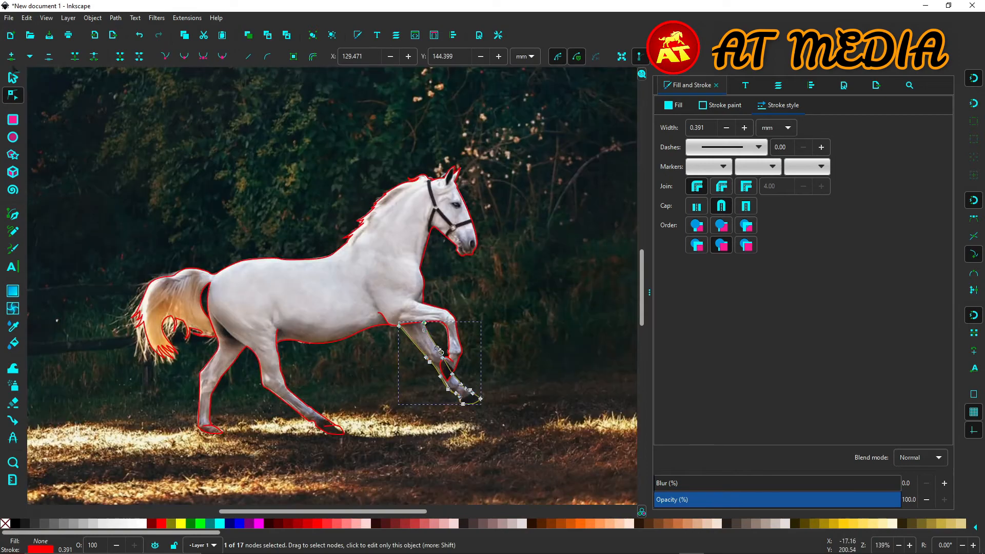
pyautogui.click(13, 78)
pyautogui.scroll(-2, 287, 339)
pyautogui.click(446, 325)
pyautogui.scroll(6, 378, 338)
pyautogui.scroll(5, 438, 307)
pyautogui.scroll(5, 390, 318)
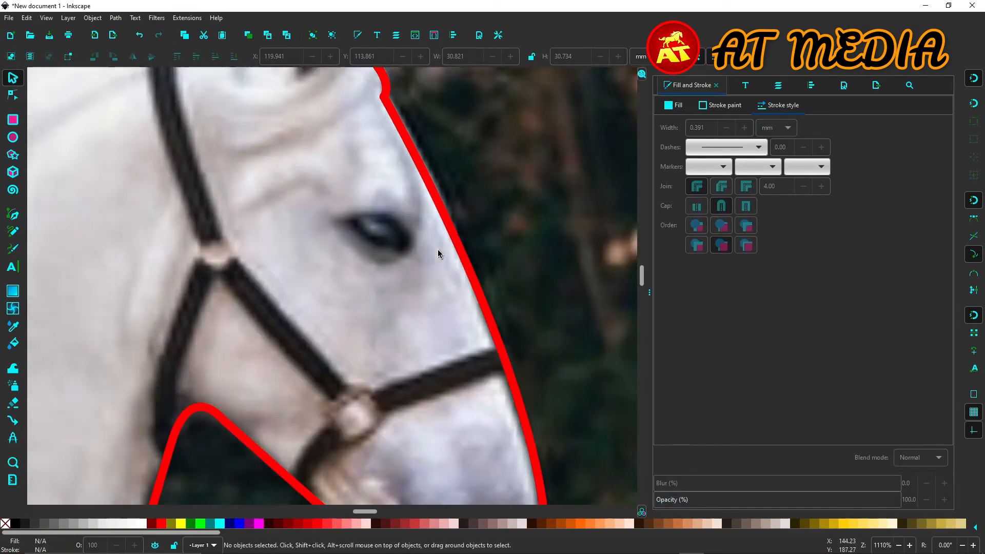
pyautogui.click(13, 214)
pyautogui.click(315, 316)
pyautogui.press('Return')
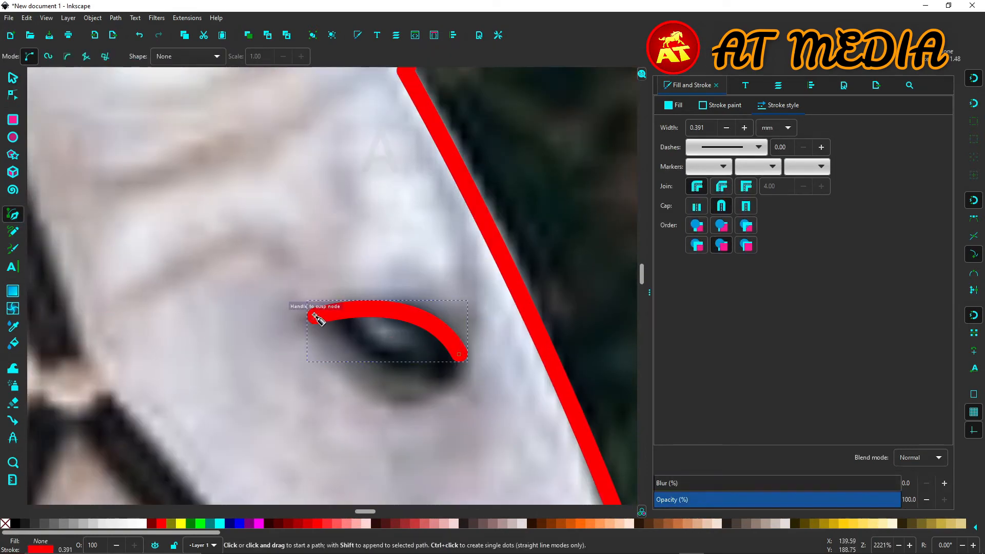
pyautogui.moveTo(549, 239); pyautogui.dragTo(548, 240)
pyautogui.click(315, 317)
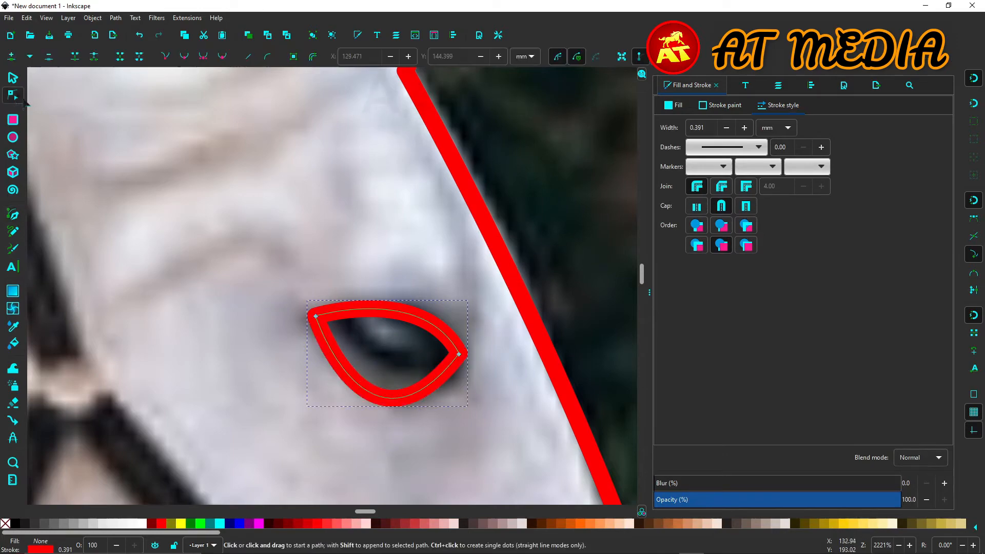
pyautogui.press('n')
# Step: Trace the curved mouth line on the horse's muzzle as a separate path
pyautogui.scroll(-4, 379, 427)
pyautogui.scroll(-10, 378, 359)
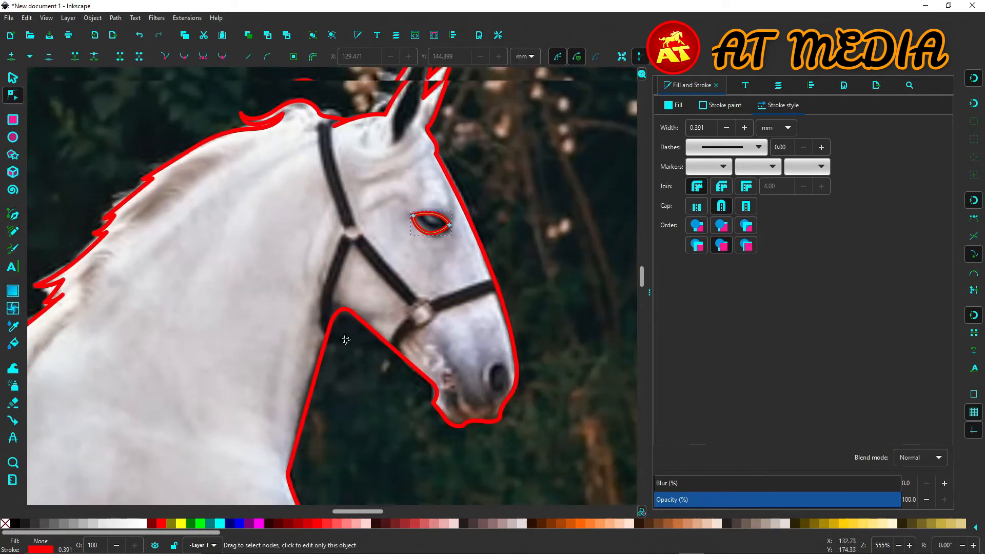
pyautogui.press('b')
pyautogui.scroll(1, 534, 208)
pyautogui.click(534, 206)
pyautogui.moveTo(509, 200); pyautogui.dragTo(509, 133)
pyautogui.click(13, 214)
pyautogui.scroll(-2, 284, 309)
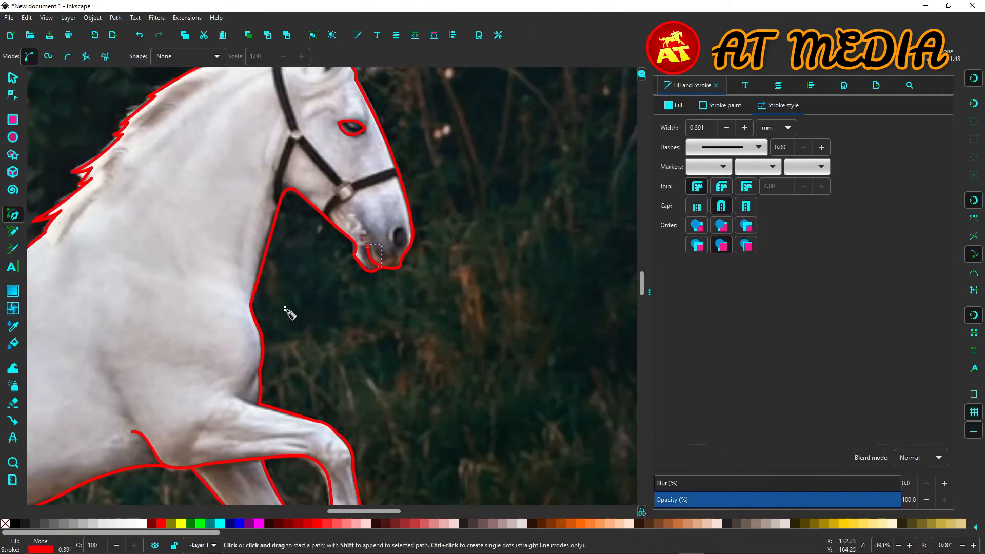
pyautogui.scroll(-5, 284, 308)
pyautogui.press('Escape')
pyautogui.scroll(-6, 362, 426)
pyautogui.click(13, 78)
pyautogui.scroll(1, 606, 403)
pyautogui.click(431, 399)
pyautogui.hotkey('ctrl', 'z')
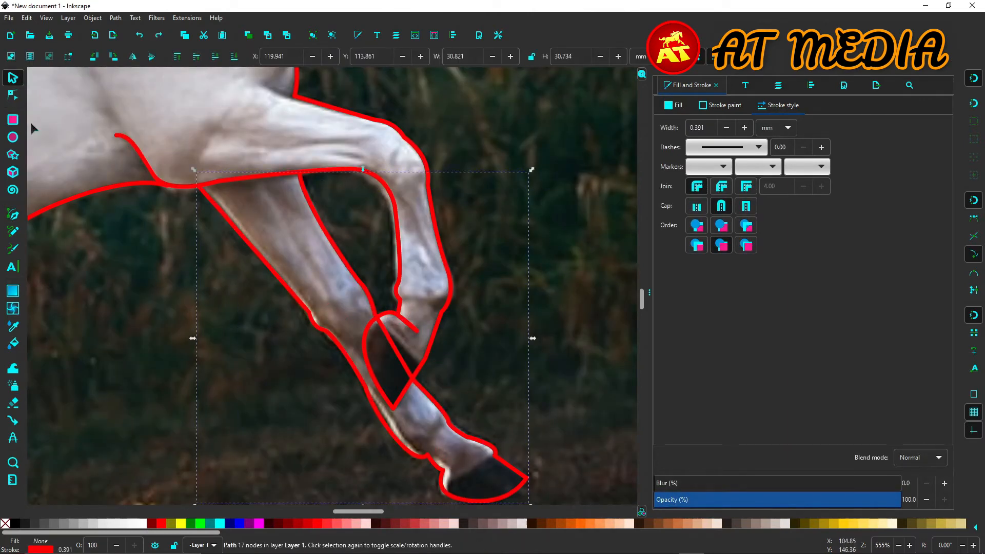
pyautogui.scroll(1, 558, 369)
pyautogui.scroll(-2, 470, 359)
pyautogui.scroll(1, 451, 378)
pyautogui.scroll(-2, 441, 381)
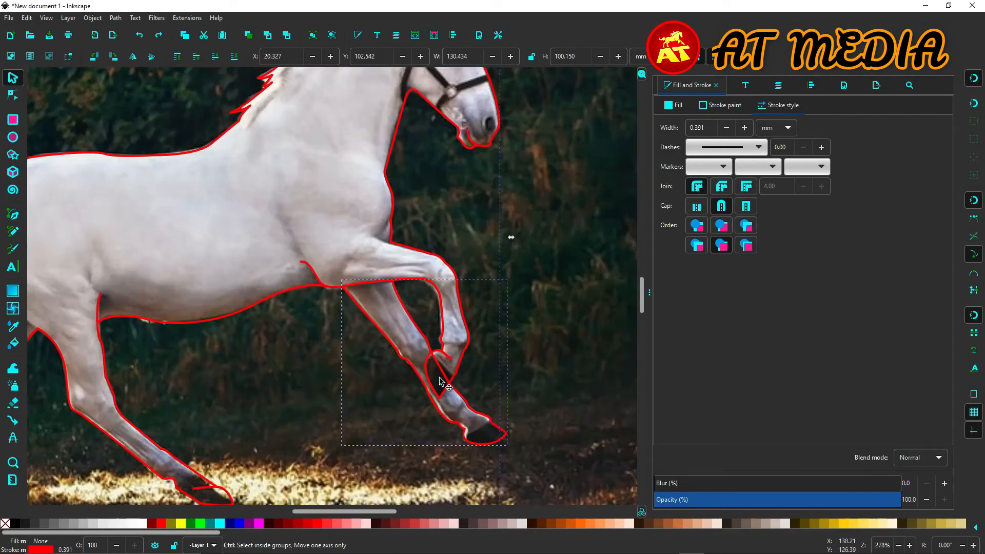
pyautogui.scroll(-6, 440, 381)
pyautogui.press('Escape')
# Step: Try to remove the extended foreleg's segment across the raised hoof by adding nodes where it crosses the hoof outline
pyautogui.scroll(12, 370, 239)
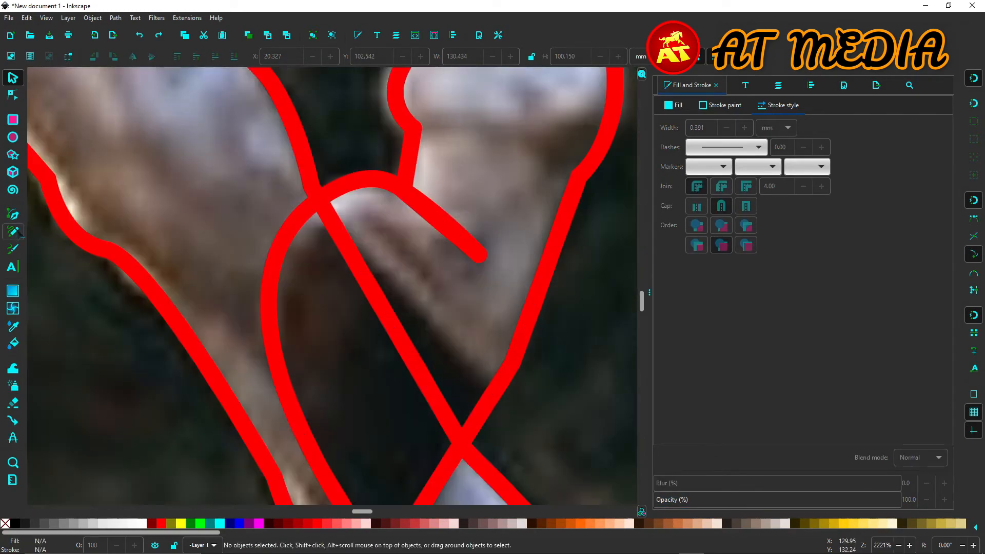
pyautogui.click(13, 214)
pyautogui.click(13, 95)
pyautogui.click(327, 213)
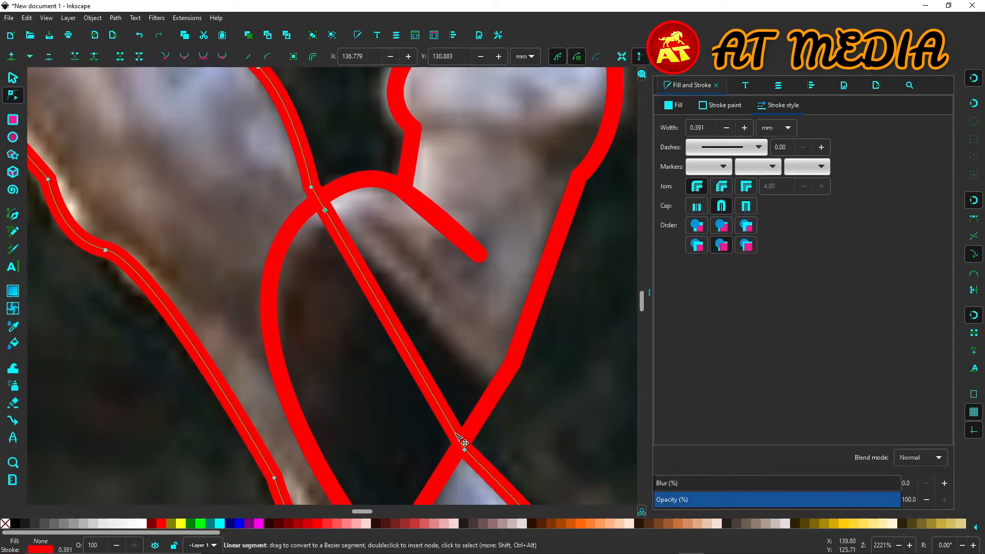
pyautogui.moveTo(461, 440); pyautogui.dragTo(458, 434)
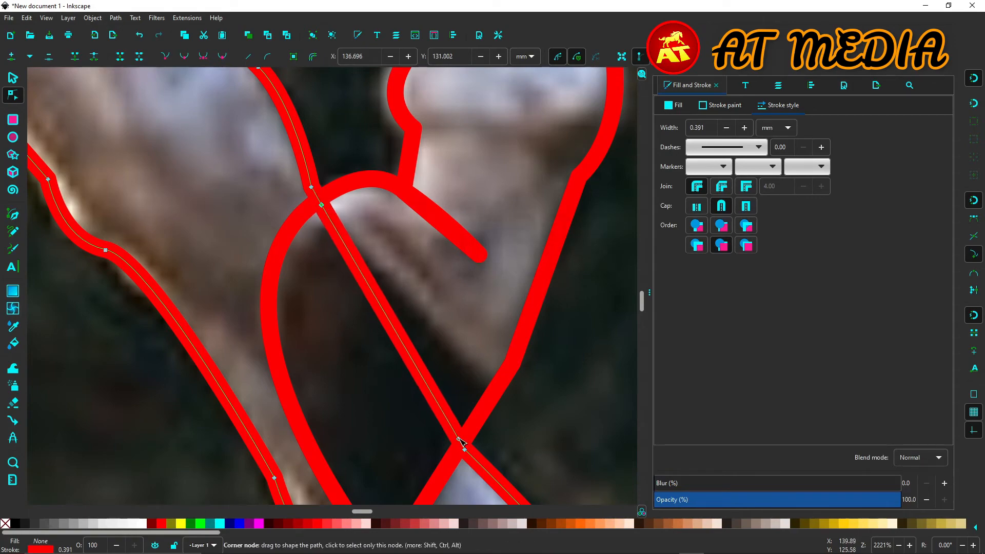
pyautogui.keyDown('shift'); pyautogui.click(5, 524); pyautogui.keyUp('shift')
pyautogui.hotkey('ctrl', 'z')
# Step: Delete the extended foreleg's outline path
pyautogui.click(13, 77)
pyautogui.scroll(-9, 269, 369)
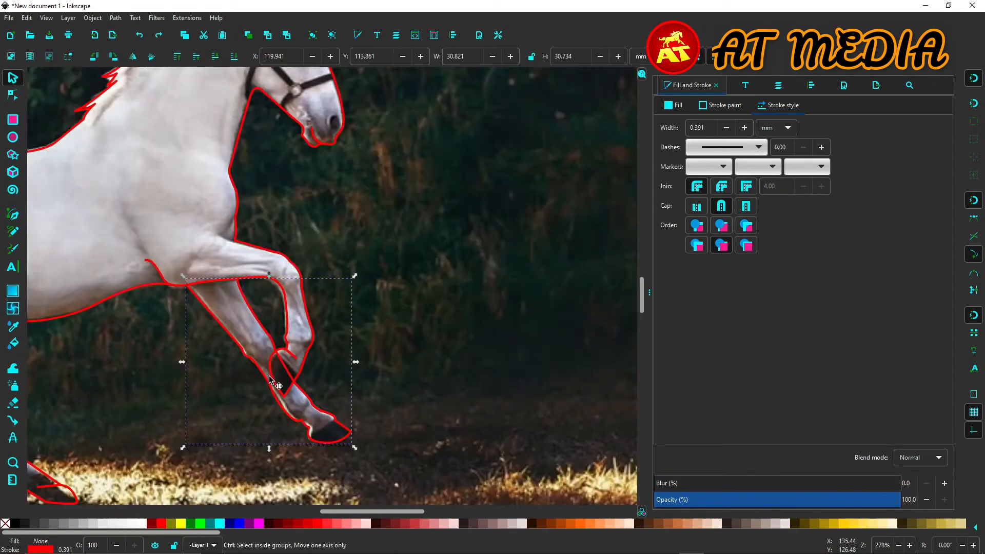
pyautogui.scroll(6, 267, 346)
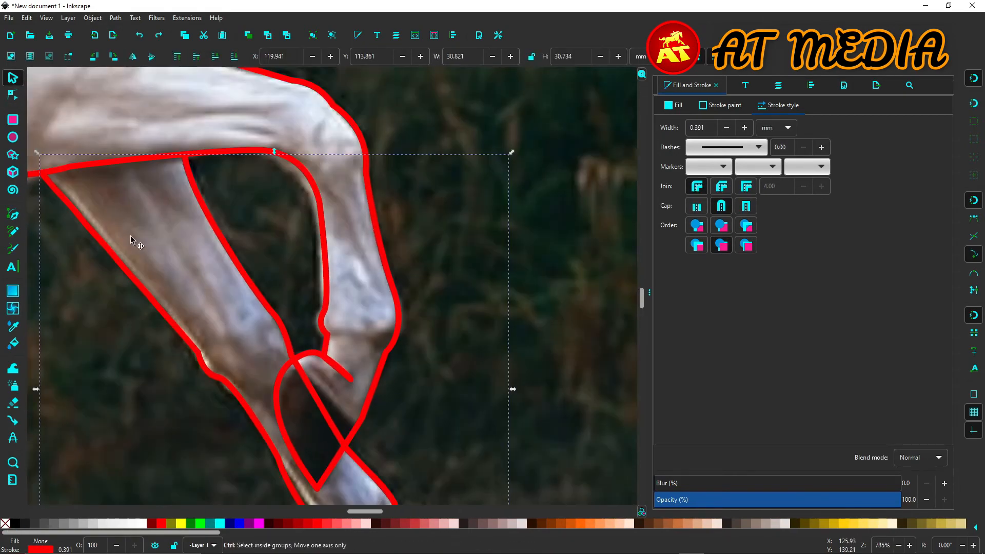
pyautogui.scroll(-4, 125, 236)
pyautogui.scroll(7, 141, 238)
# Step: Trace the rear edge of the extended foreleg in a new path from its top down past the knee
pyautogui.press('b')
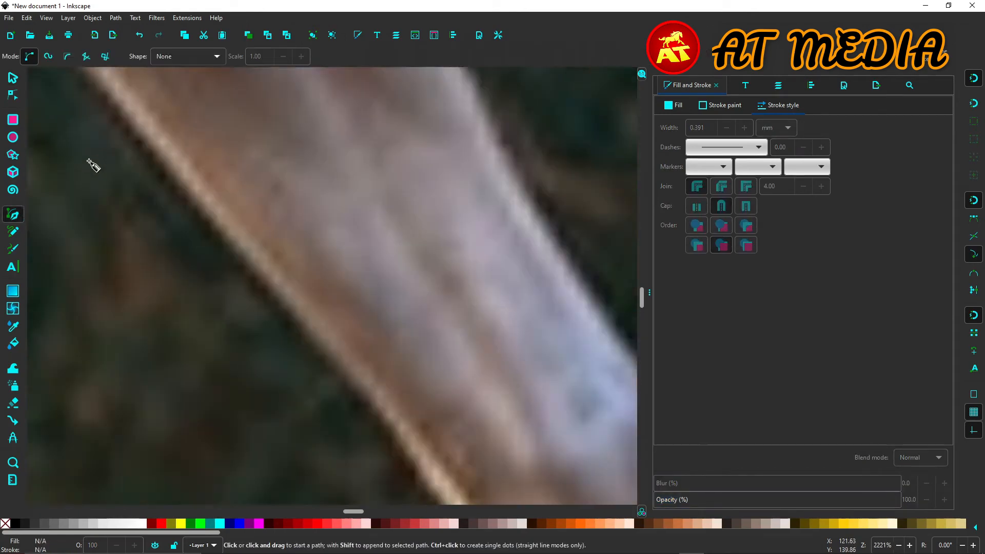
pyautogui.scroll(-3, 246, 329)
pyautogui.scroll(2, 171, 220)
pyautogui.click(172, 219)
pyautogui.scroll(-4, 308, 359)
pyautogui.scroll(3, 338, 452)
pyautogui.moveTo(436, 340); pyautogui.dragTo(440, 342)
pyautogui.scroll(-6, 495, 323)
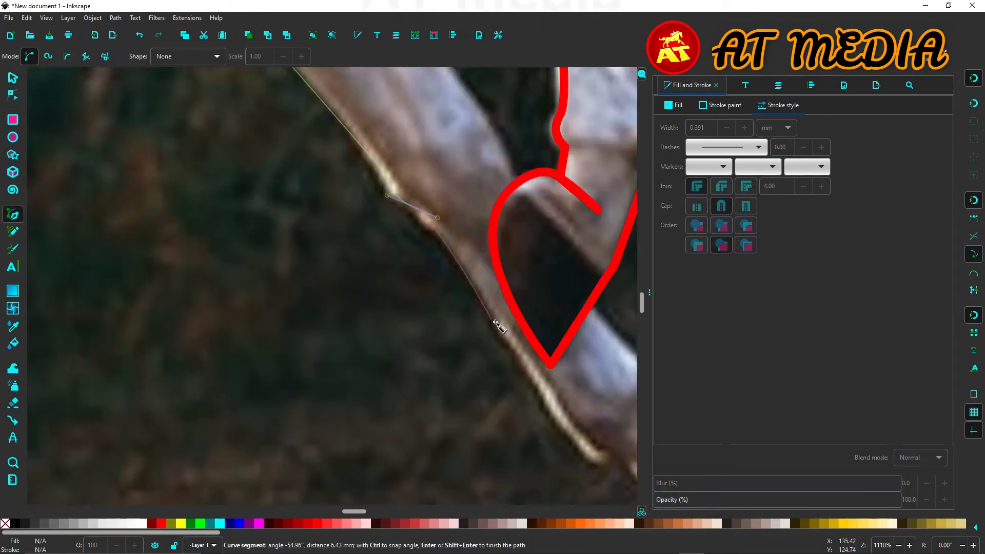
# Step: Trace the extended foreleg's fetlock, heel and sole to the toe and give the finished path a red stroke
pyautogui.moveTo(591, 458); pyautogui.dragTo(611, 459)
pyautogui.scroll(-6, 513, 385)
pyautogui.hscroll(8, 462, 359)
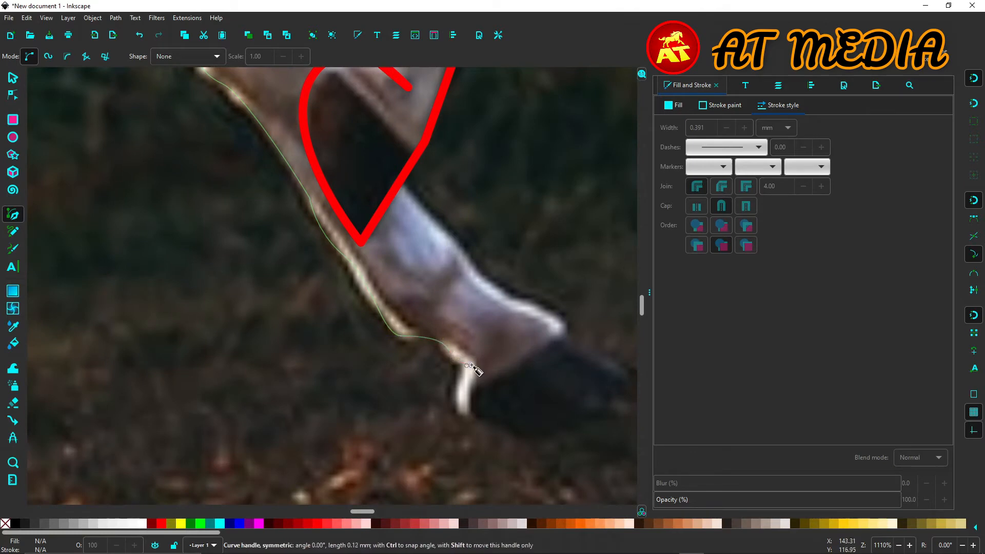
pyautogui.press('Return')
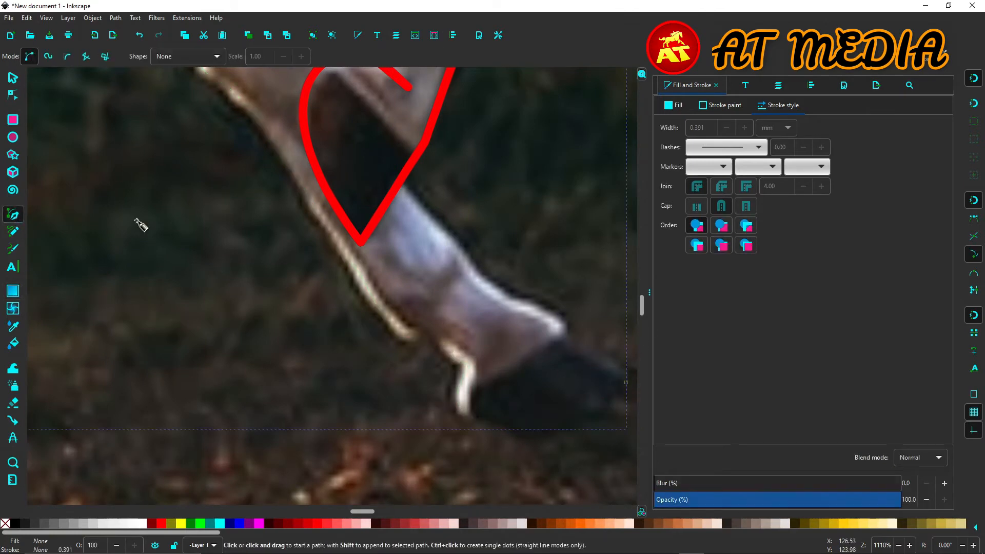
pyautogui.keyDown('shift'); pyautogui.click(162, 524); pyautogui.keyUp('shift')
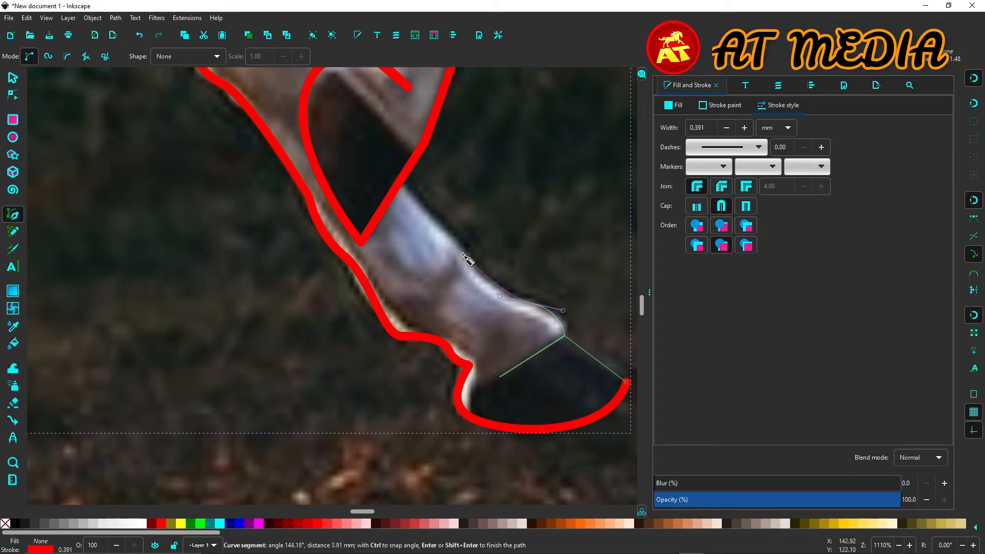
# Step: Finish the extended foreleg's lower front edge and trace its front edge above the raised hoof up to the upper foreleg's underside
pyautogui.press('Return')
pyautogui.scroll(6, 360, 205)
pyautogui.click(327, 222)
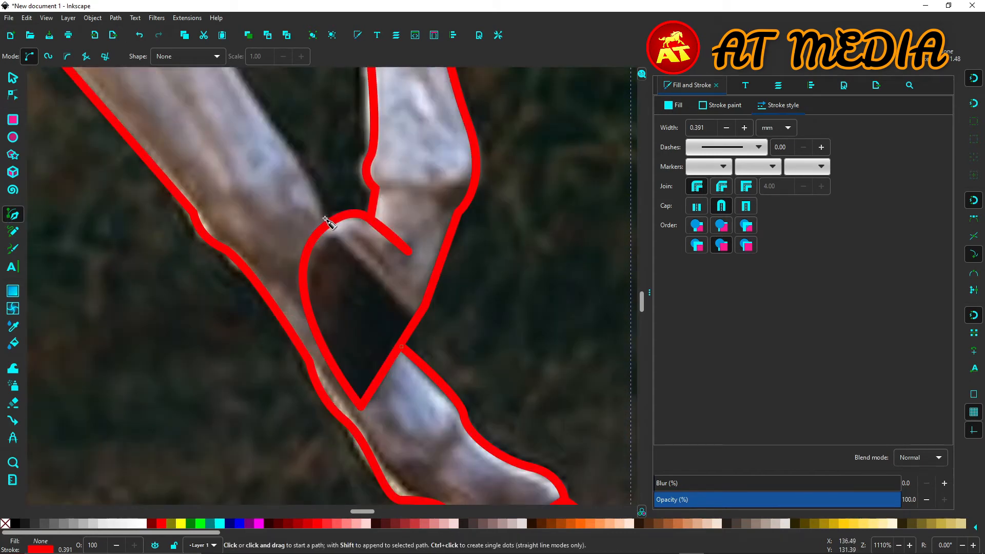
pyautogui.scroll(5, 218, 172)
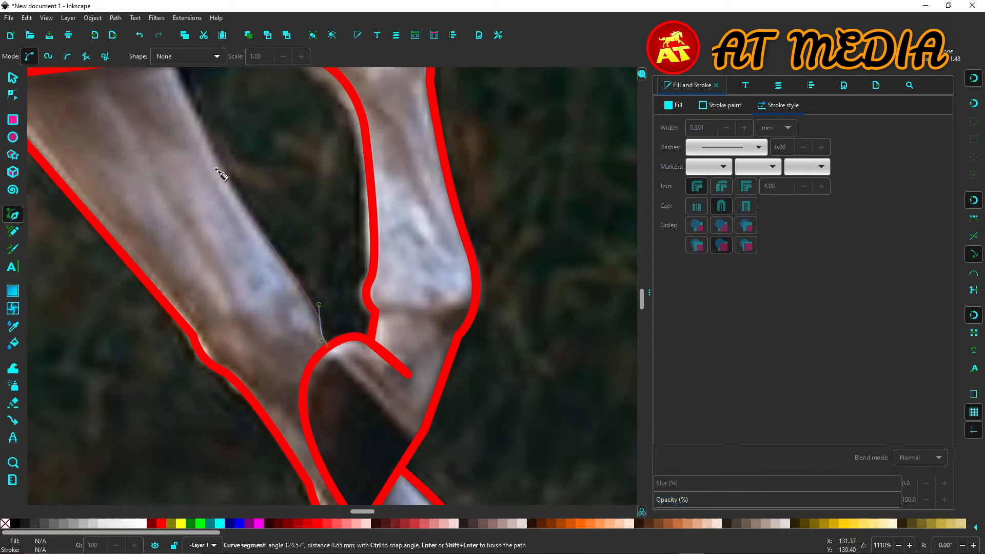
pyautogui.click(221, 169)
pyautogui.scroll(3, 175, 156)
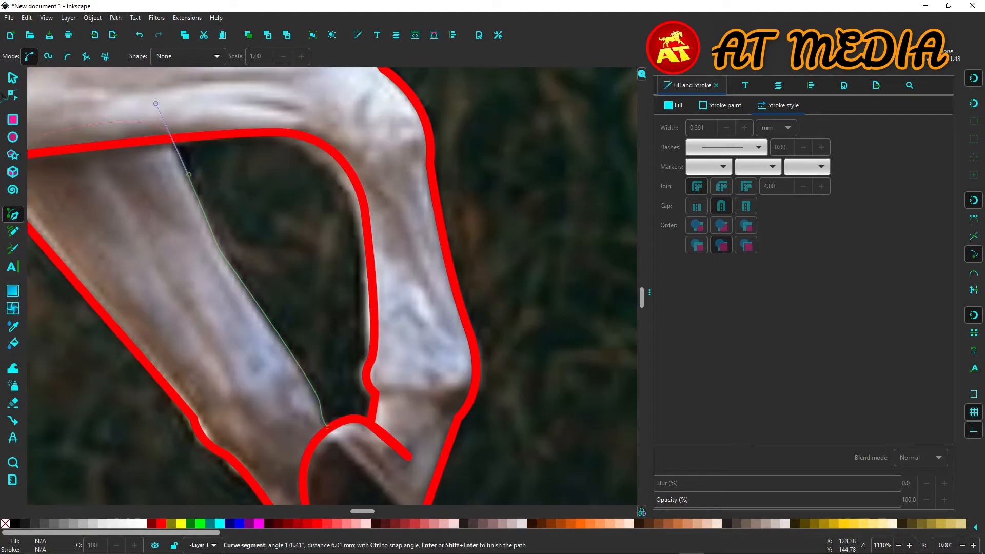
# Step: Move the photo out from behind the outline to check the tracing, and undo the move
pyautogui.click(13, 78)
pyautogui.scroll(-2, 235, 351)
pyautogui.scroll(-7, 454, 316)
pyautogui.click(613, 265)
pyautogui.scroll(2, 454, 354)
pyautogui.moveTo(299, 370); pyautogui.dragTo(606, 362)
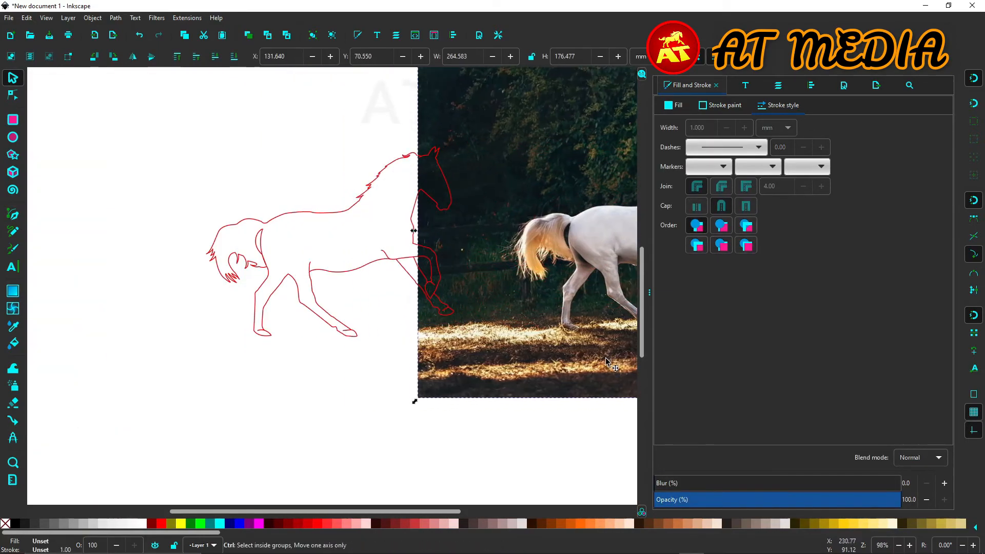
pyautogui.hotkey('ctrl', 'z')
# Step: Trace the crease behind the shoulder as a short red line running upward from the elbow
pyautogui.scroll(6, 436, 381)
pyautogui.click(12, 214)
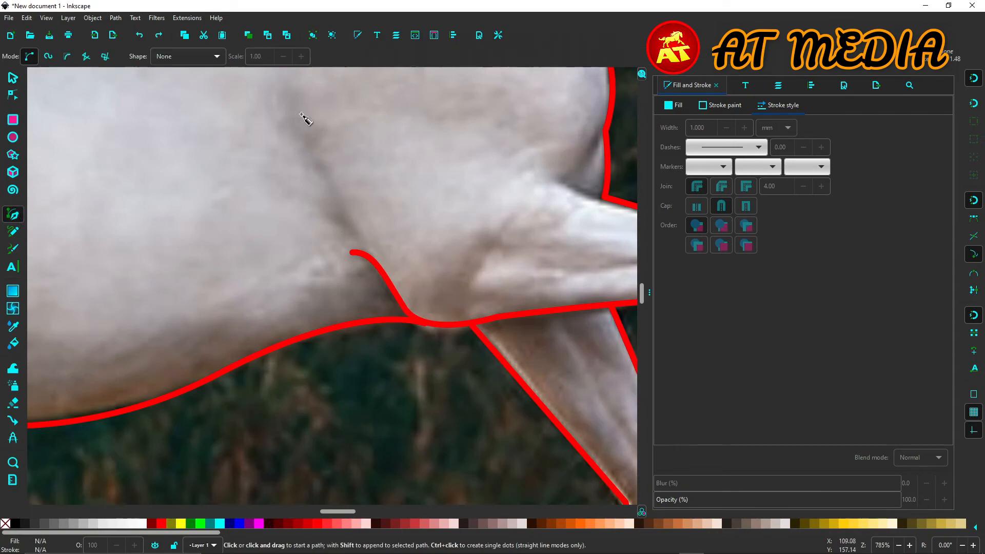
pyautogui.click(12, 77)
# Step: Trace the thigh crease from the gap between the hind legs up toward the base of the tail
pyautogui.scroll(-5, 108, 308)
pyautogui.scroll(3, 239, 424)
pyautogui.scroll(-2, 237, 422)
pyautogui.scroll(3, 214, 391)
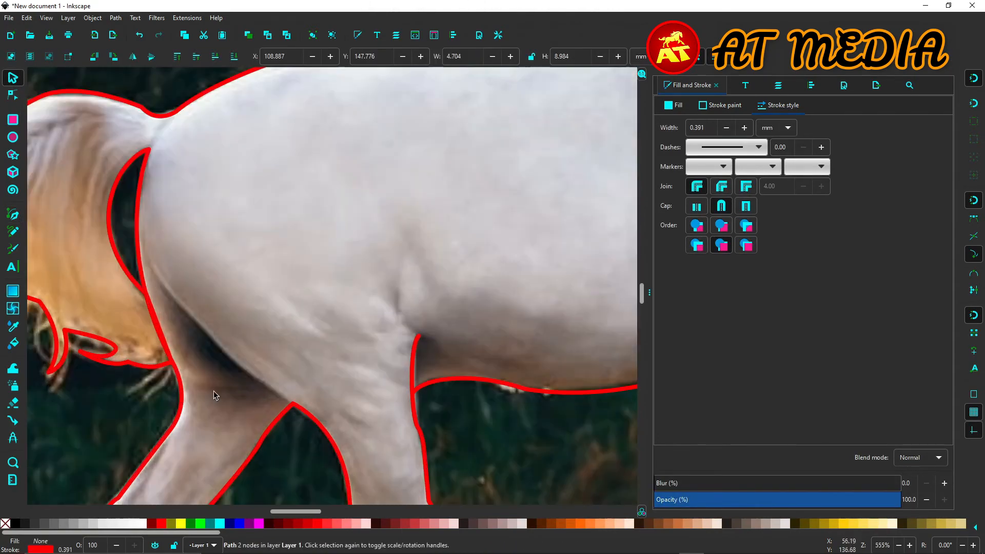
pyautogui.click(13, 215)
pyautogui.click(292, 403)
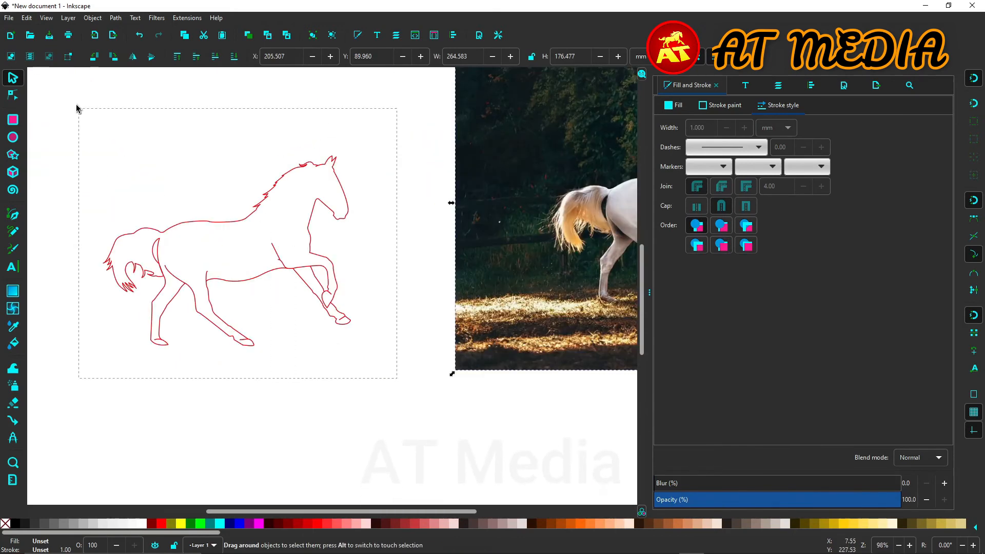
# Step: Group all six horse outline paths and move the photo farther away from the drawing
pyautogui.moveTo(77, 109); pyautogui.dragTo(76, 104)
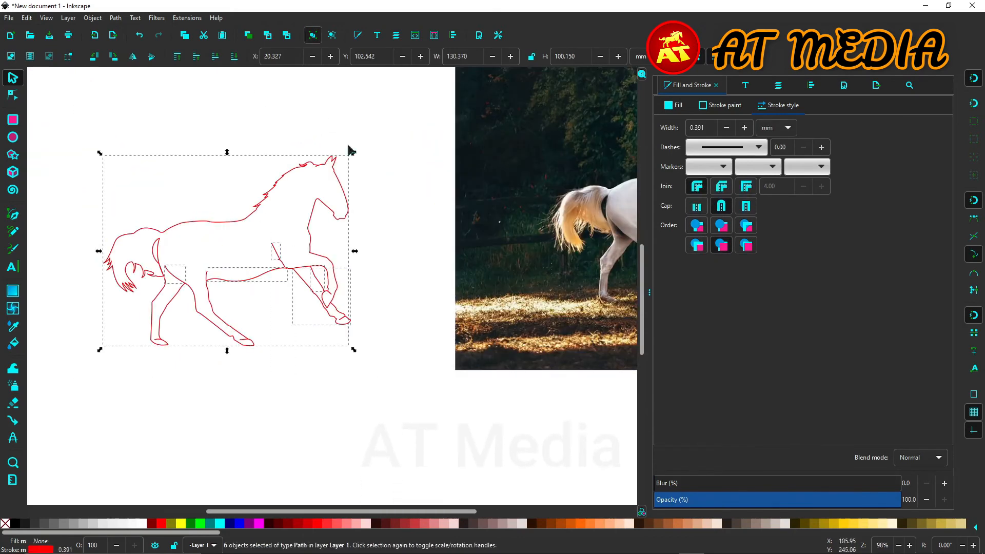
pyautogui.click(313, 35)
pyautogui.scroll(-2, 328, 257)
pyautogui.moveTo(441, 246); pyautogui.dragTo(582, 246)
pyautogui.scroll(2, 191, 352)
# Step: Draw a black rectangle about 381 × 226 mm around the horse and place it behind the outline
pyautogui.click(12, 119)
pyautogui.click(16, 525)
pyautogui.moveTo(104, 180); pyautogui.dragTo(470, 396)
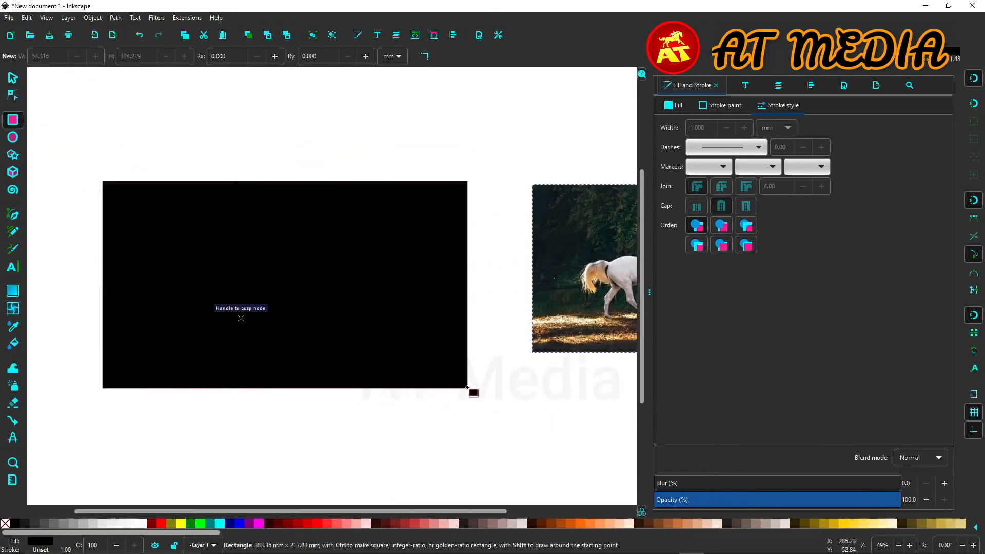
pyautogui.press('s')
pyautogui.moveTo(439, 361)
pyautogui.mouseDown()
pyautogui.moveTo(430, 352)
pyautogui.moveTo(445, 362)
pyautogui.mouseUp()
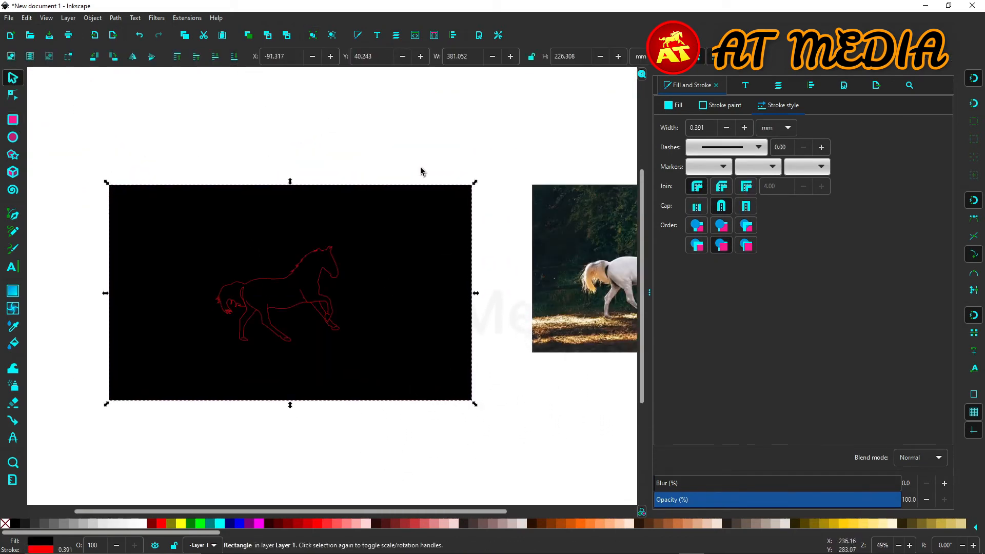
pyautogui.click(423, 169)
# Step: Try a path Difference operation on the horse group and the black rectangle
pyautogui.scroll(3, 228, 303)
pyautogui.scroll(-2, 391, 250)
pyautogui.moveTo(105, 136); pyautogui.dragTo(492, 351)
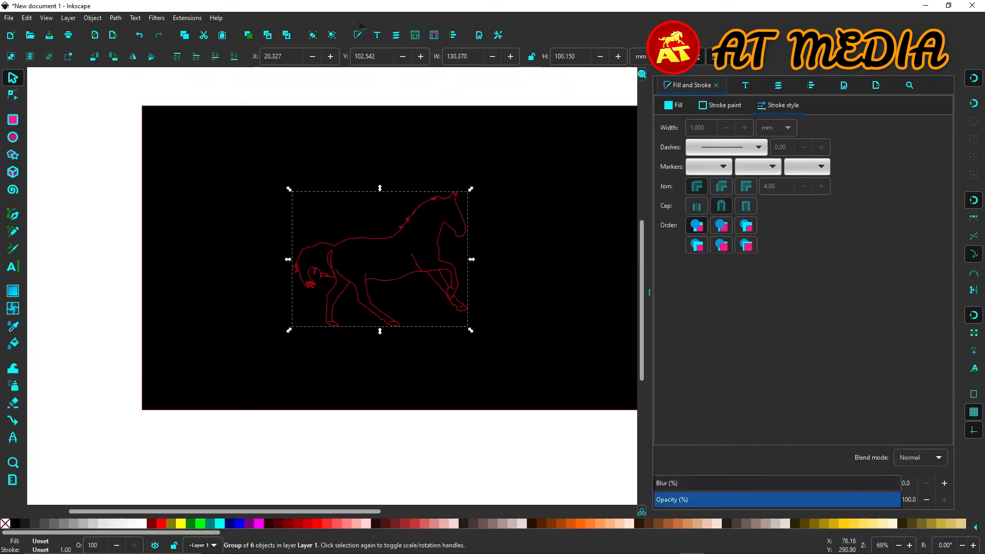
pyautogui.keyDown('shift'); pyautogui.click(333, 149); pyautogui.keyUp('shift')
pyautogui.hotkey('ctrl', '-')
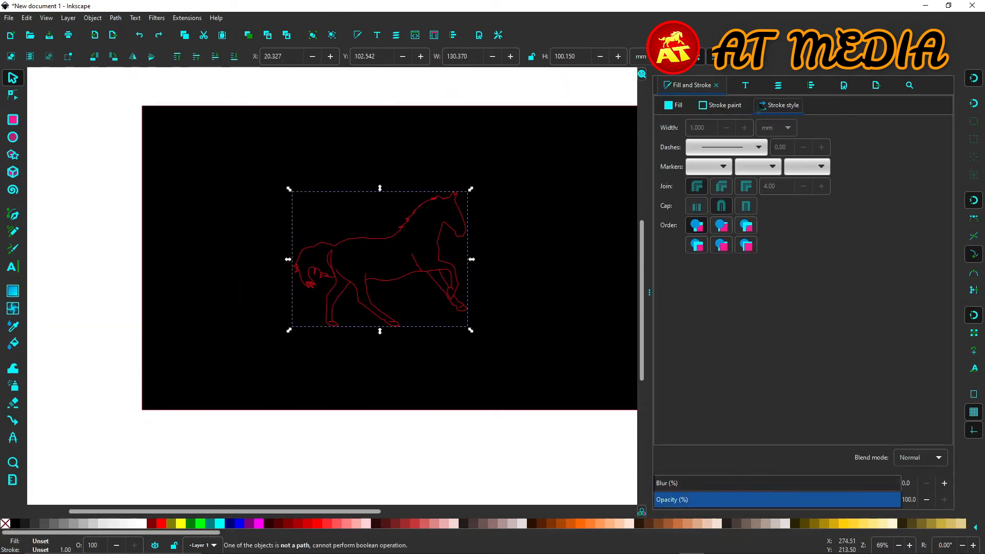
# Step: Move the horse outline off the black rectangle and ungroup it into its separate paths
pyautogui.moveTo(333, 277); pyautogui.dragTo(100, 293)
pyautogui.moveTo(119, 310); pyautogui.dragTo(259, 335)
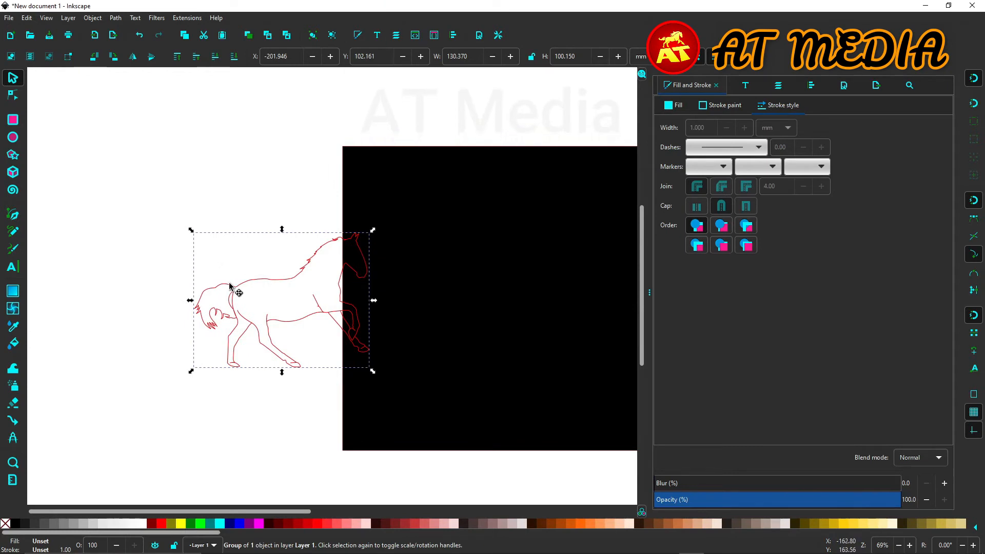
pyautogui.moveTo(230, 286); pyautogui.dragTo(190, 285)
pyautogui.doubleClick(332, 35)
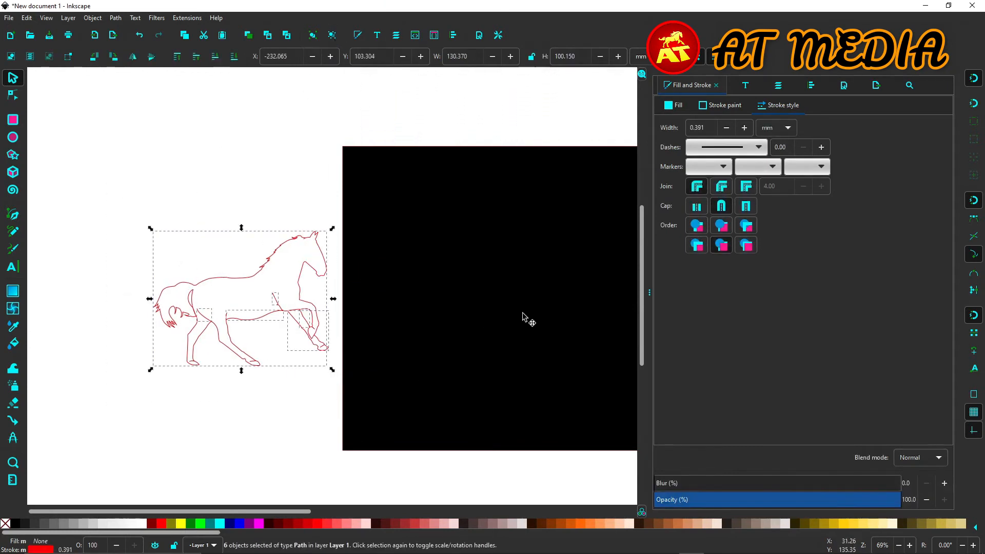
# Step: Set the stroke width of the horse's paths to 0.691 mm and group them again
pyautogui.click(745, 128)
pyautogui.click(745, 128)
pyautogui.click(745, 128)
pyautogui.click(745, 128)
pyautogui.click(745, 128)
pyautogui.click(731, 129)
pyautogui.click(731, 130)
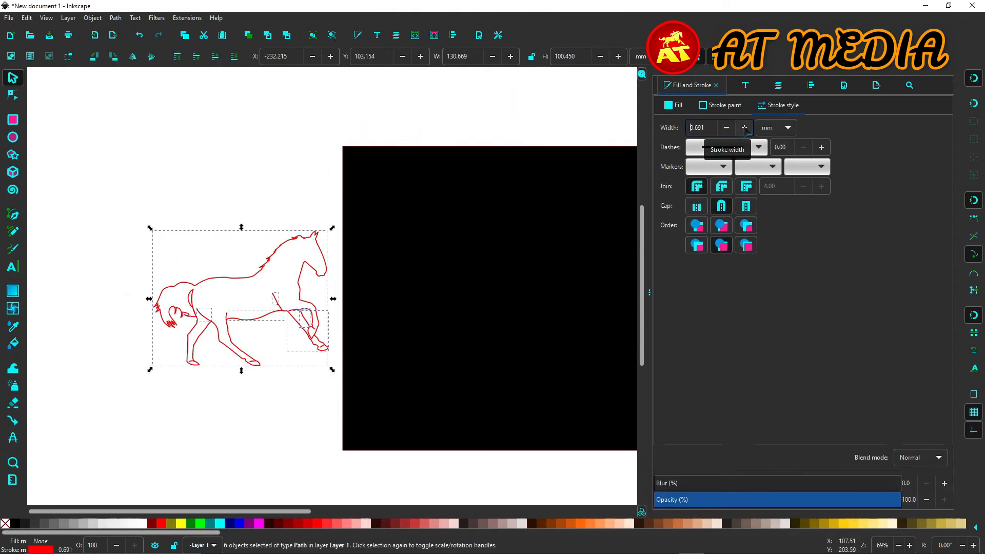
pyautogui.click(314, 35)
# Step: Move the grouped horse outline back onto the middle of the black rectangle
pyautogui.moveTo(313, 314)
pyautogui.mouseDown()
pyautogui.moveTo(370, 303)
pyautogui.moveTo(613, 319)
pyautogui.mouseUp()
pyautogui.hscroll(5, 508, 342)
pyautogui.moveTo(423, 288); pyautogui.dragTo(454, 281)
# Step: Apply a linear gradient fill across the horse from tail to front legs and set its stroke colour to #FFCC00
pyautogui.click(13, 291)
pyautogui.moveTo(319, 274); pyautogui.dragTo(501, 266)
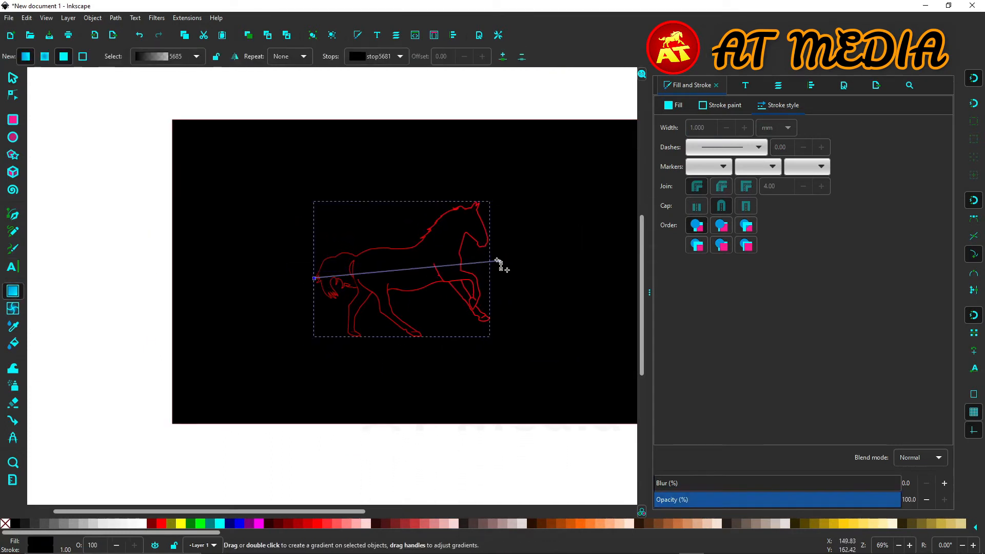
pyautogui.click(488, 273)
pyautogui.click(846, 525)
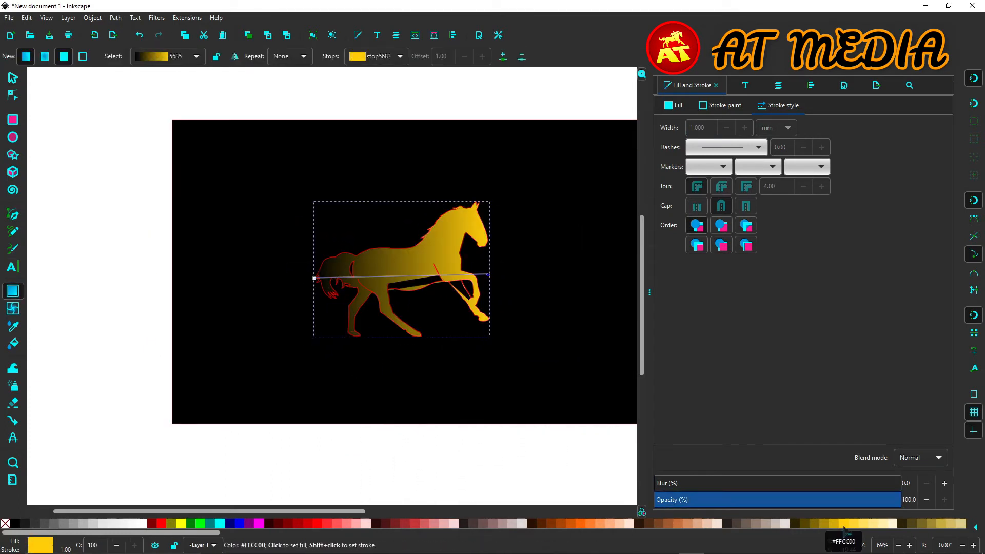
pyautogui.hotkey('ctrl', 'z')
pyautogui.keyDown('shift'); pyautogui.click(845, 525); pyautogui.keyUp('shift')
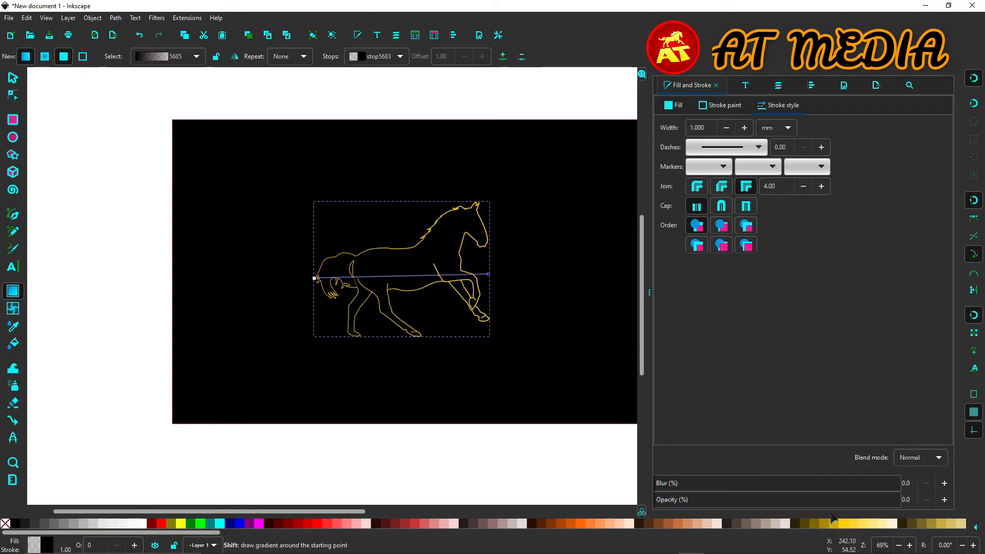
# Step: Turn the horse's stroke into a linear gradient from yellow at the tail to red at the front
pyautogui.click(723, 104)
pyautogui.click(704, 128)
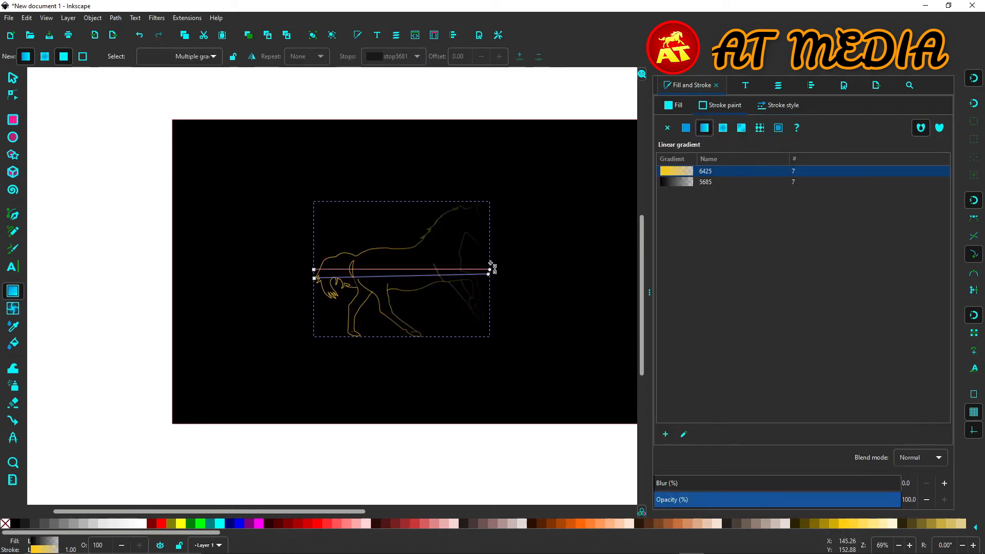
pyautogui.click(489, 269)
pyautogui.click(161, 524)
pyautogui.scroll(2, 351, 362)
pyautogui.scroll(-1, 349, 380)
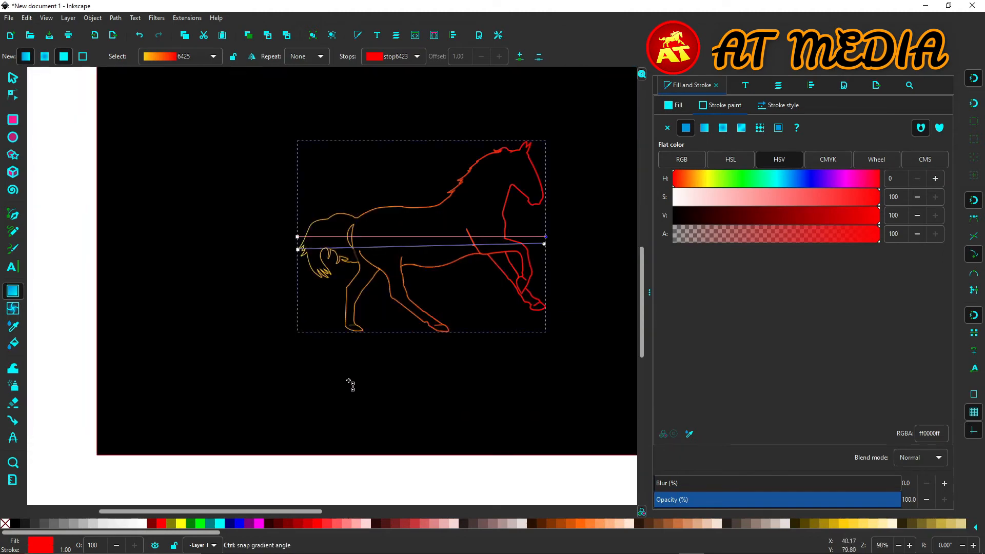
# Step: Delete the stop at the tail end of the horse's fill gradient
pyautogui.click(297, 250)
pyautogui.press('Delete')
pyautogui.click(14, 78)
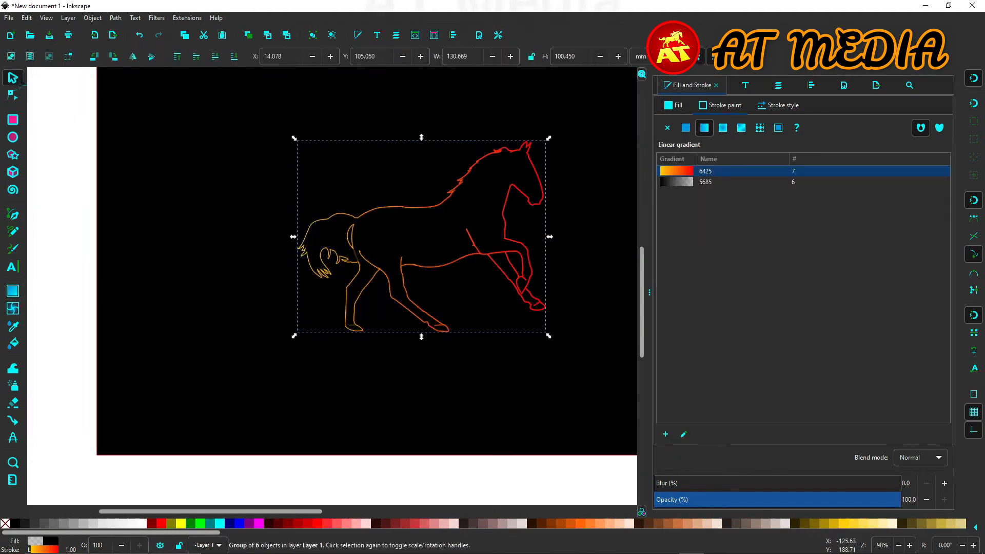
# Step: Try to reshape the outline segment between the tail gap and the hind leg by editing its nodes
pyautogui.scroll(8, 358, 414)
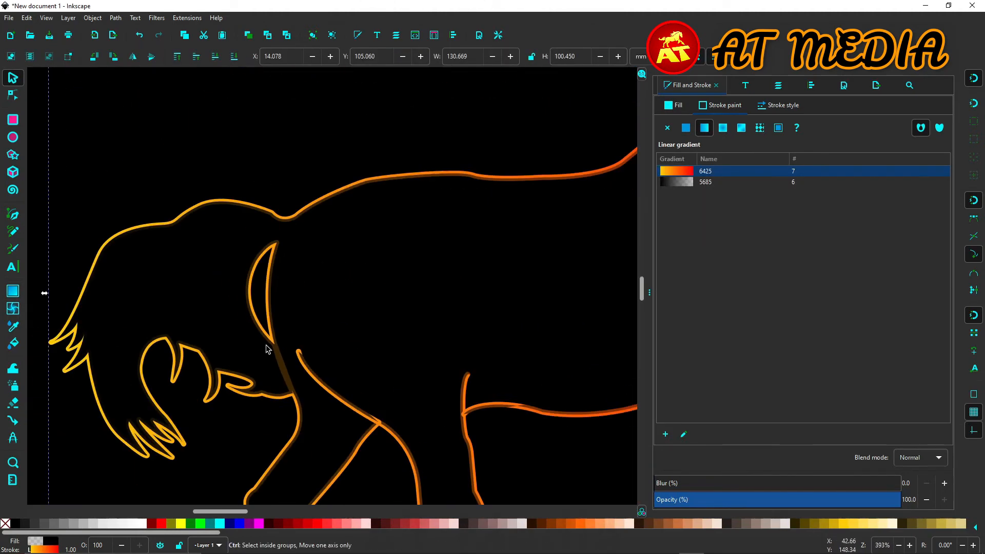
pyautogui.click(10, 95)
pyautogui.moveTo(273, 366); pyautogui.dragTo(280, 348)
pyautogui.moveTo(310, 426); pyautogui.dragTo(309, 438)
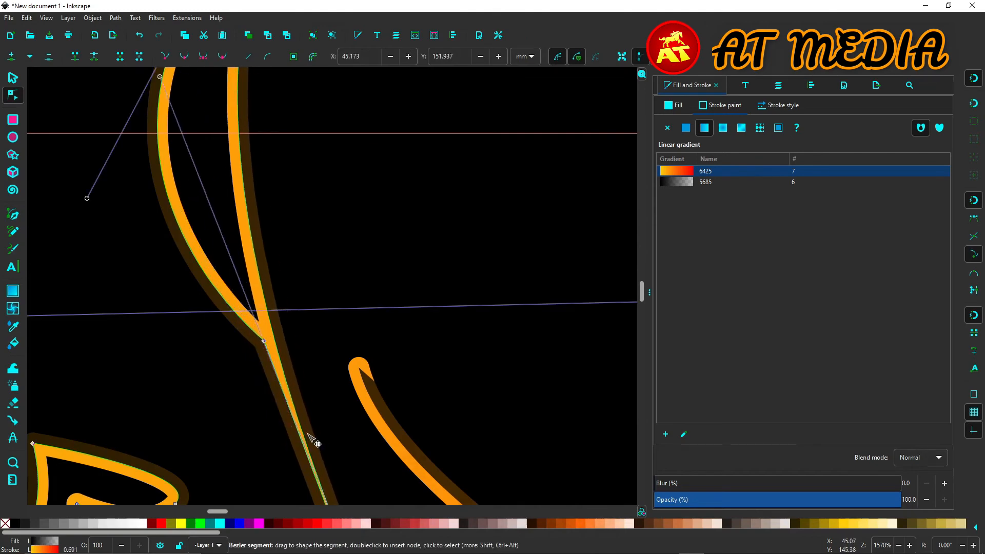
pyautogui.scroll(-3, 314, 441)
pyautogui.press('5')
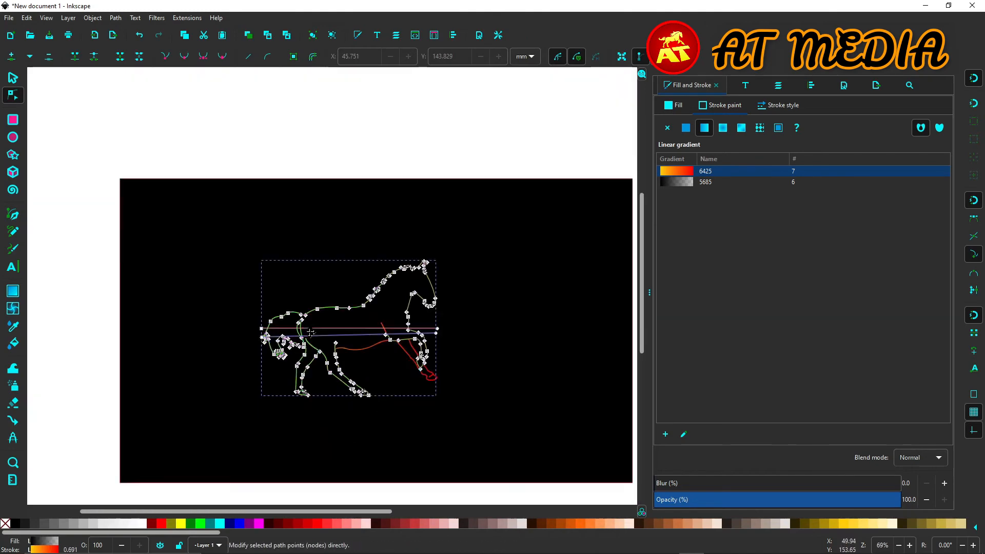
pyautogui.press('s')
pyautogui.hotkey('ctrl', 'z')
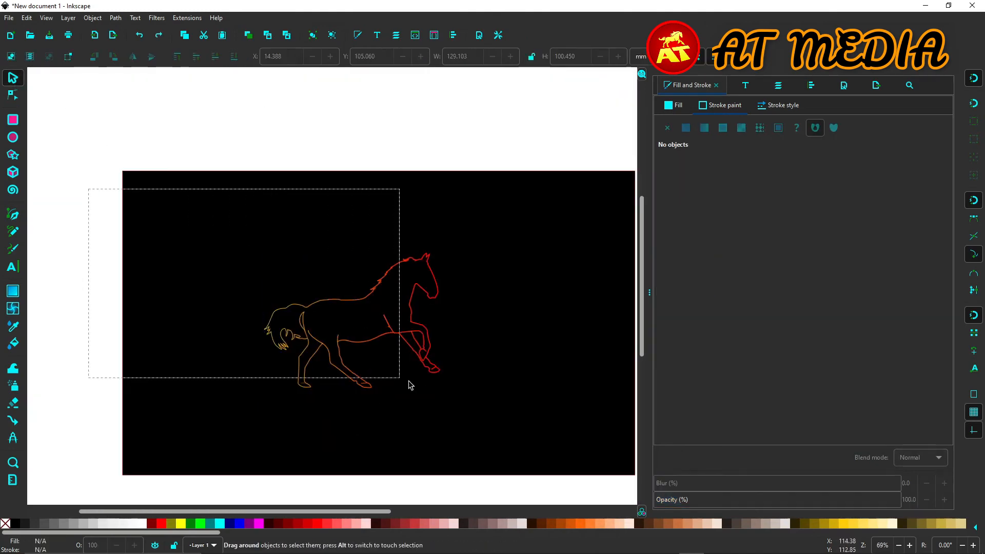
# Step: Fill the black background rectangle with a horizontal linear gradient running from red to yellow #FFCC00
pyautogui.moveTo(411, 385); pyautogui.dragTo(444, 390)
pyautogui.click(62, 71)
pyautogui.click(463, 395)
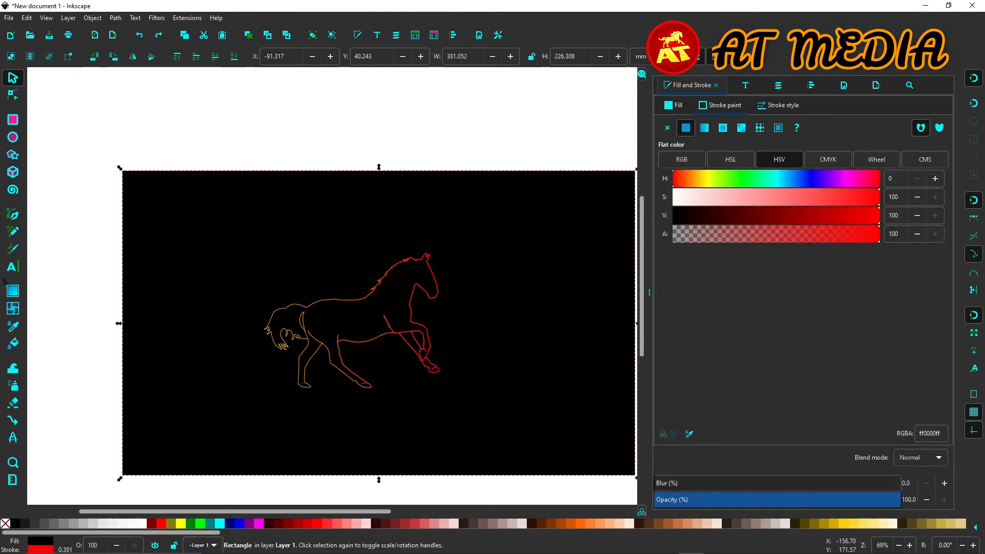
pyautogui.click(13, 291)
pyautogui.moveTo(186, 316); pyautogui.dragTo(621, 322)
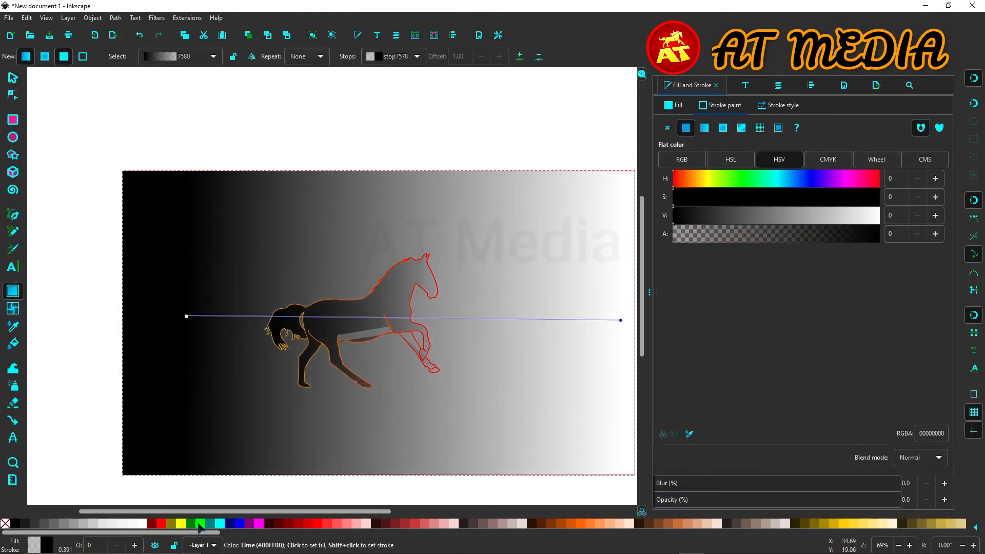
pyautogui.click(200, 524)
pyautogui.click(187, 316)
pyautogui.click(161, 524)
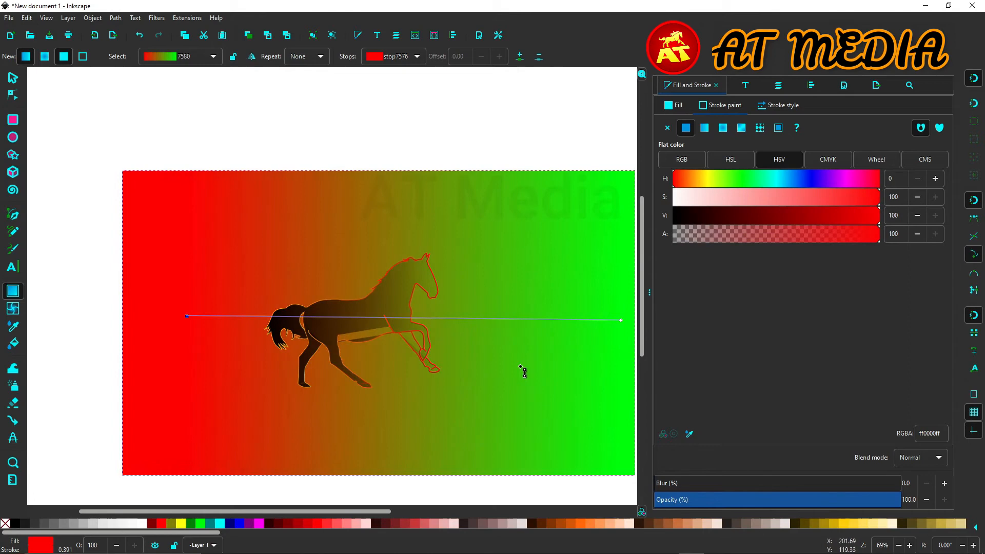
pyautogui.click(620, 320)
pyautogui.click(849, 524)
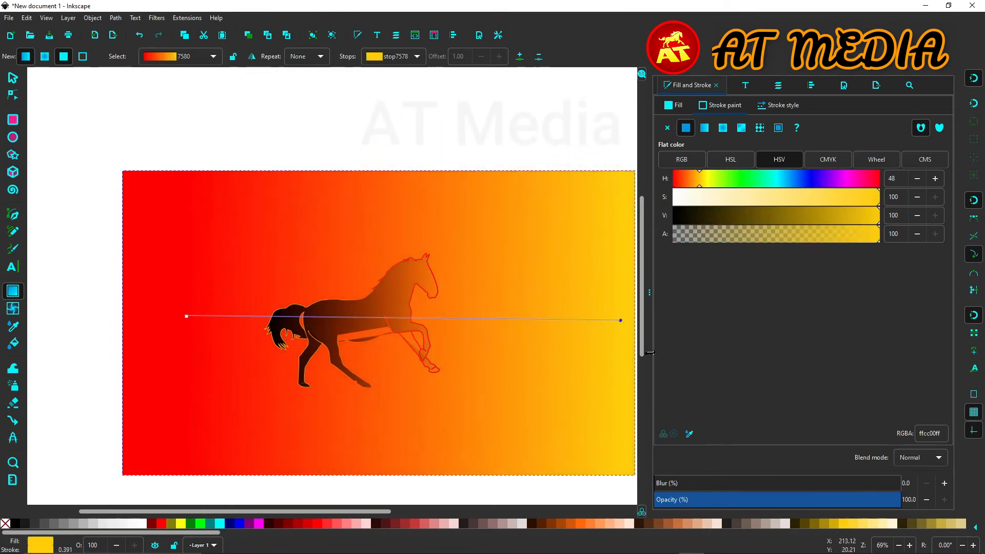
# Step: Undo the background rectangle's gradient and its stop colour changes
pyautogui.moveTo(621, 321); pyautogui.dragTo(171, 275)
pyautogui.hotkey('ctrl', 'z')
pyautogui.hotkey('ctrl', 'z')
pyautogui.hotkey('ctrl', 'z')
pyautogui.hotkey('ctrl', 'z')
pyautogui.hotkey('ctrl', 'z')
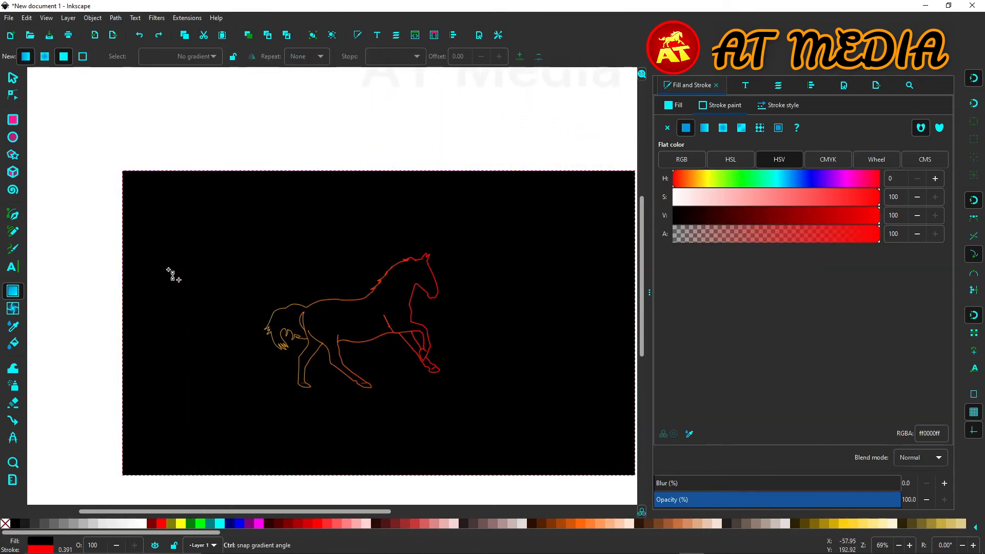
# Step: Give the horse group a glow by setting its stroke width to 2.5 mm and its blur to 21.9%
pyautogui.click(13, 77)
pyautogui.click(296, 138)
pyautogui.scroll(2, 424, 317)
pyautogui.moveTo(424, 317); pyautogui.dragTo(439, 255)
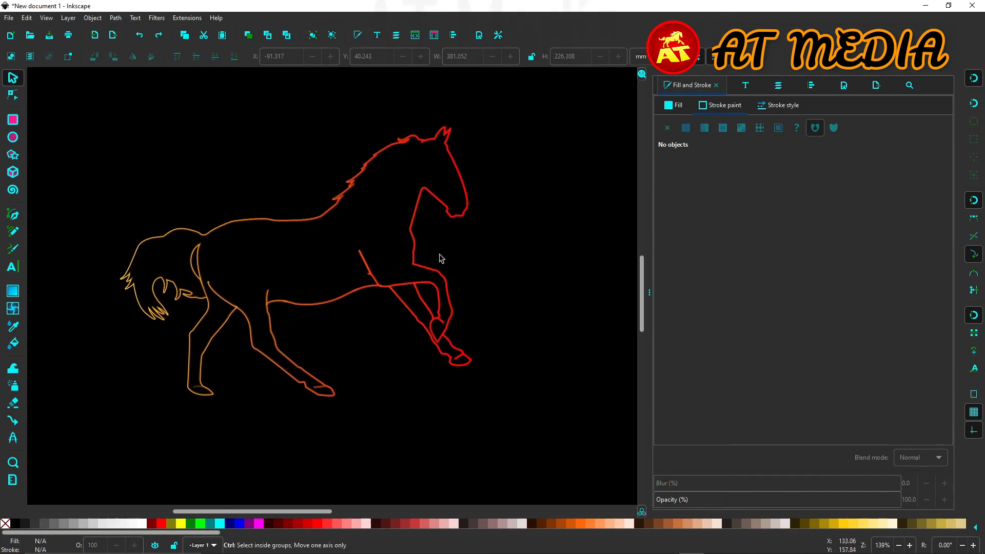
pyautogui.click(250, 327)
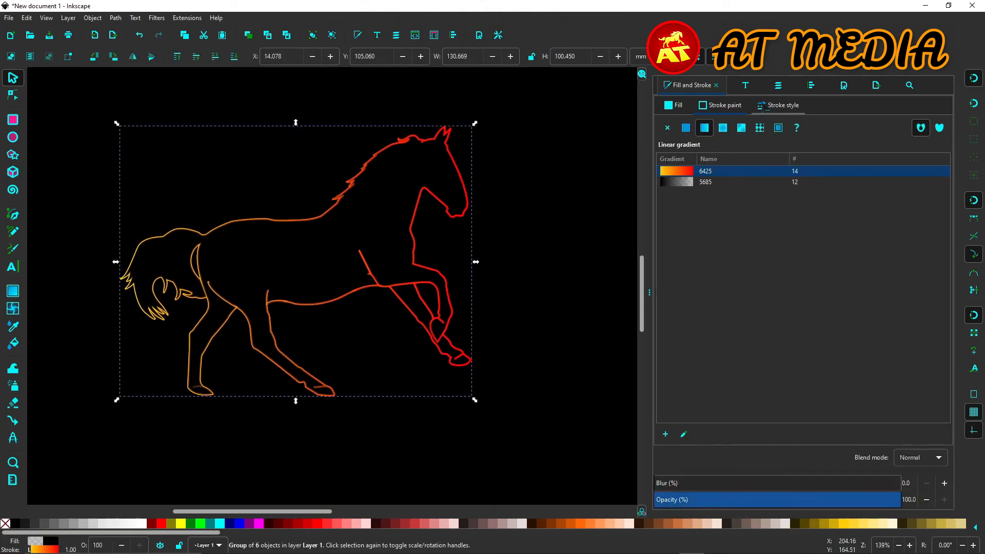
pyautogui.click(776, 106)
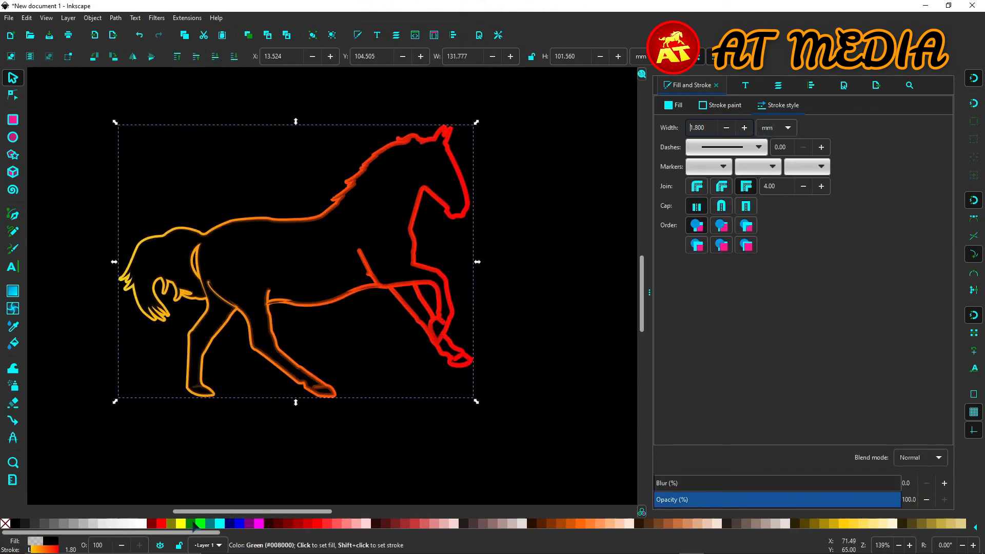
pyautogui.moveTo(687, 482); pyautogui.dragTo(693, 483)
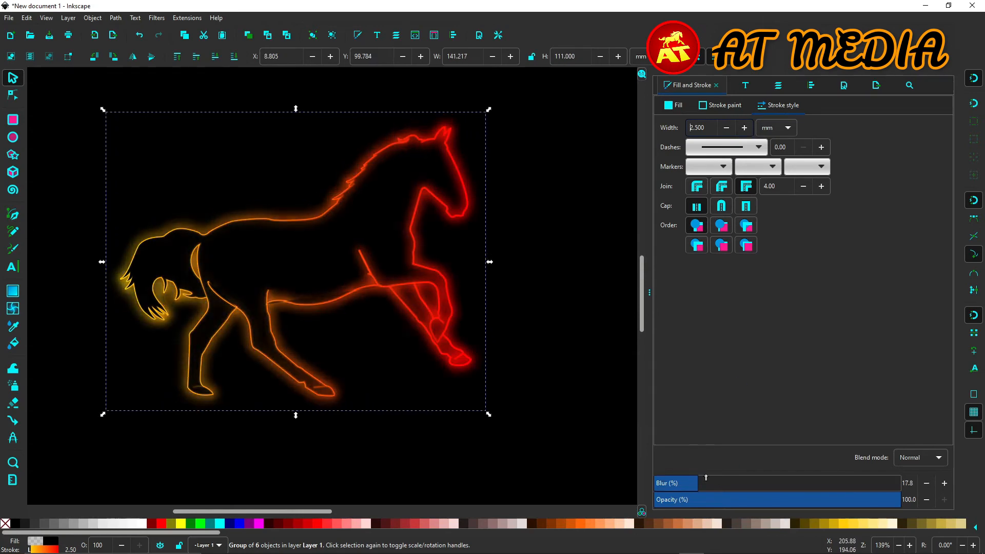
pyautogui.press('1')
pyautogui.scroll(2, 396, 333)
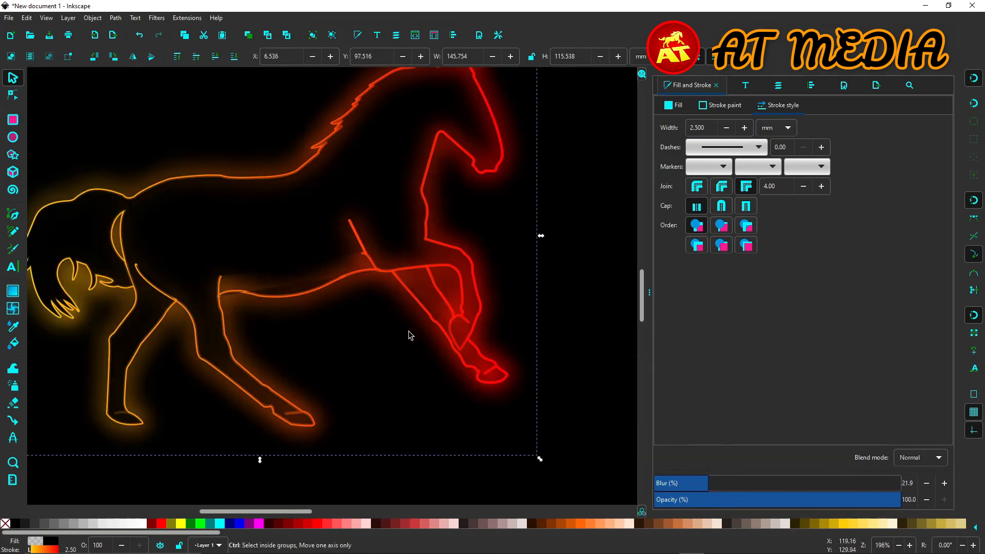
# Step: Examine the glowing line drawing up close at the hooves, head and chest
pyautogui.press('3')
pyautogui.click(464, 194)
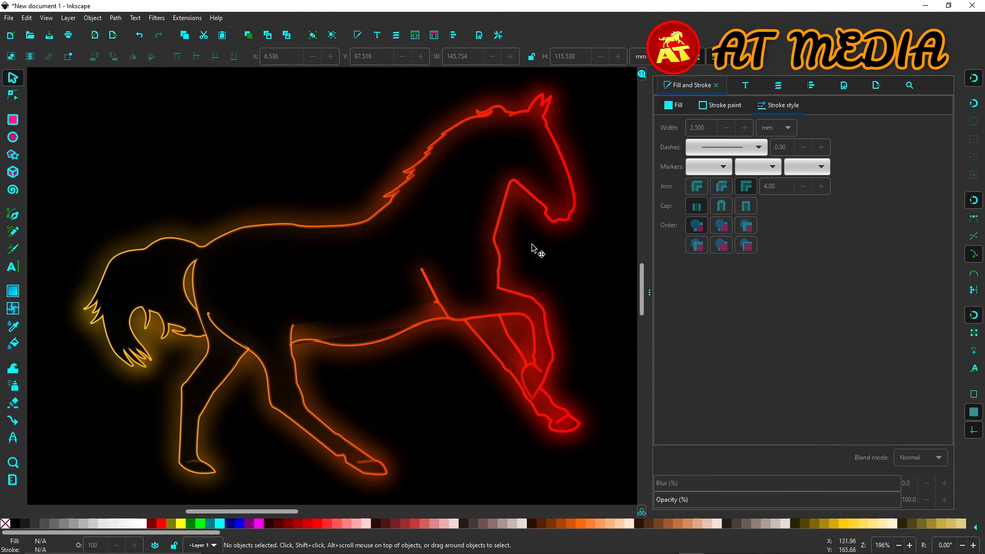
pyautogui.scroll(5, 193, 423)
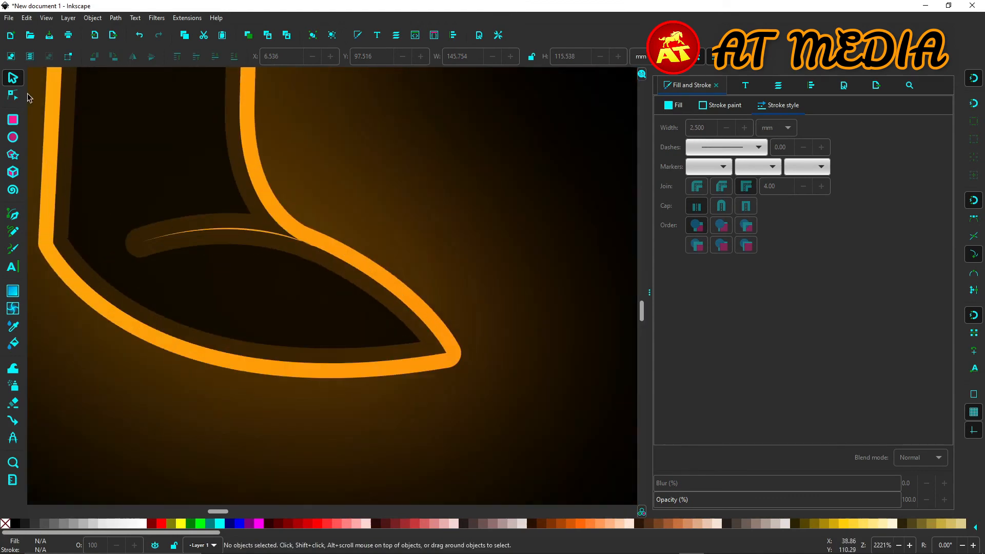
pyautogui.click(78, 270)
pyautogui.scroll(-3, 52, 462)
pyautogui.scroll(-5, 389, 322)
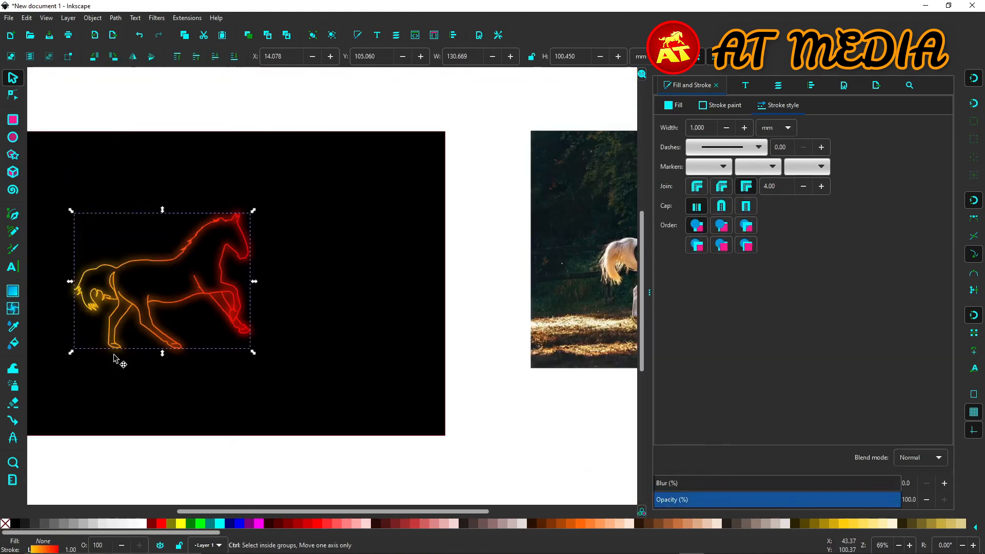
pyautogui.click(268, 374)
pyautogui.scroll(2, 386, 354)
pyautogui.moveTo(386, 354); pyautogui.dragTo(404, 342)
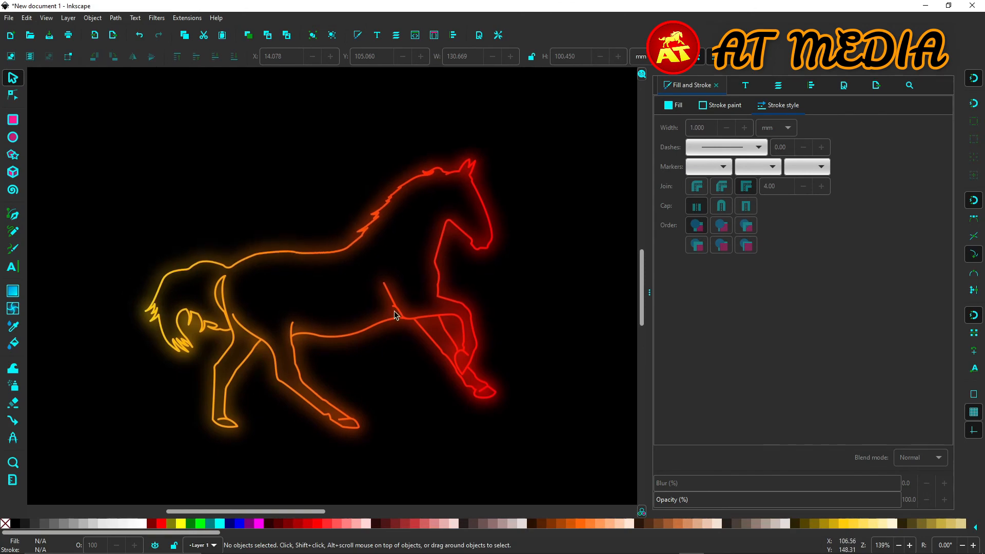
pyautogui.scroll(5, 490, 272)
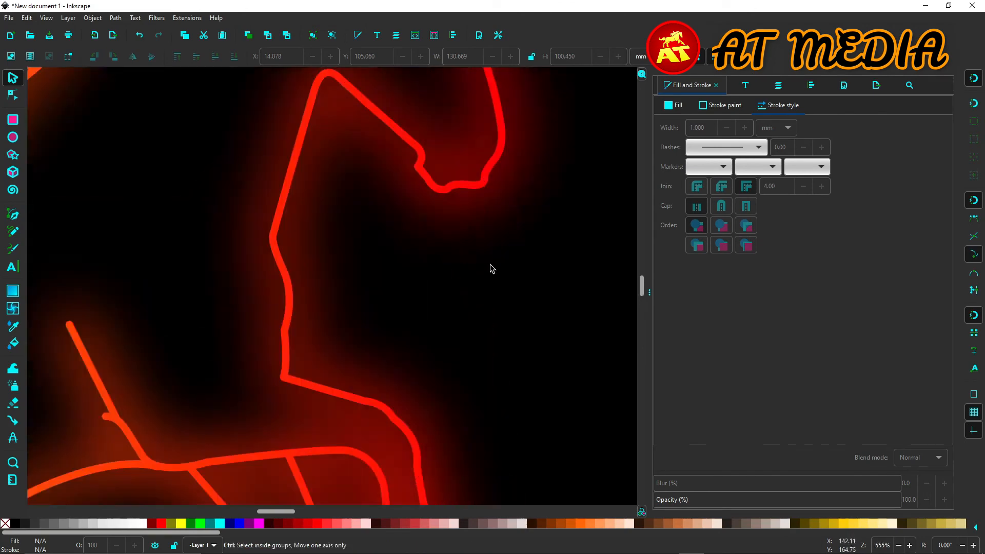
# Step: Trace the horse's eye on the photo with the Pen tool as a closed outline about 3.4 by 2.1 mm with a 0.3 mm stroke
pyautogui.scroll(-5, 490, 272)
pyautogui.hscroll(5, 359, 205)
pyautogui.scroll(8, 358, 184)
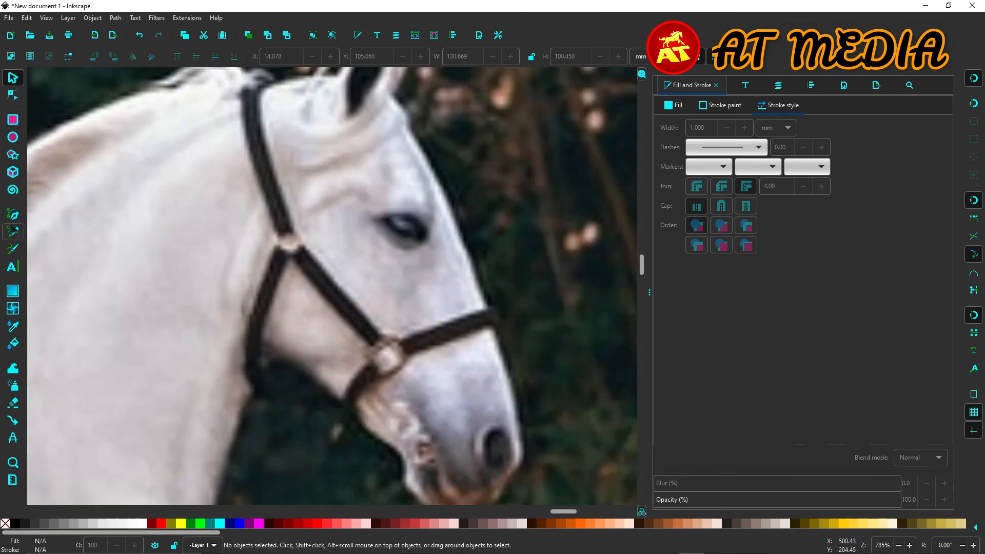
pyautogui.scroll(2, 403, 268)
pyautogui.press('b')
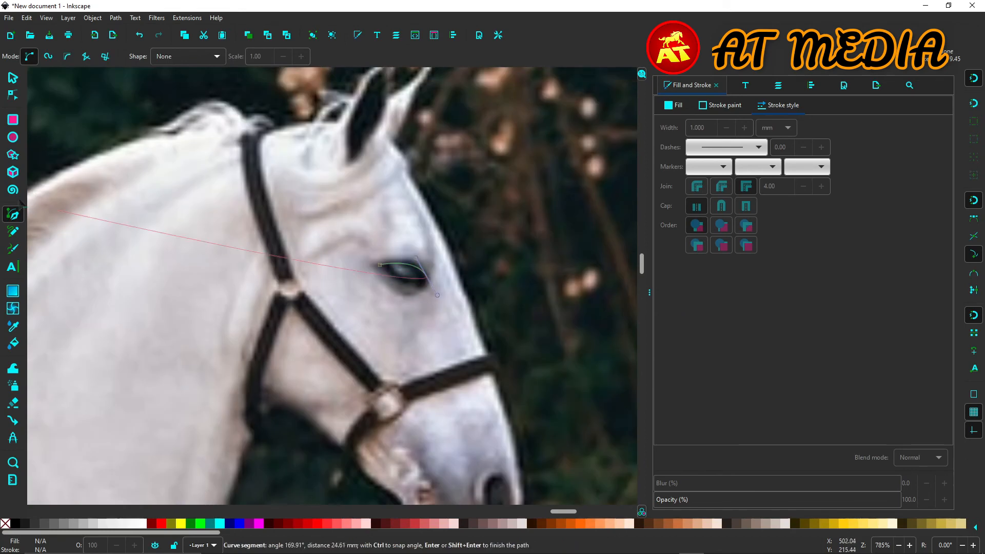
pyautogui.press('Return')
pyautogui.click(729, 128)
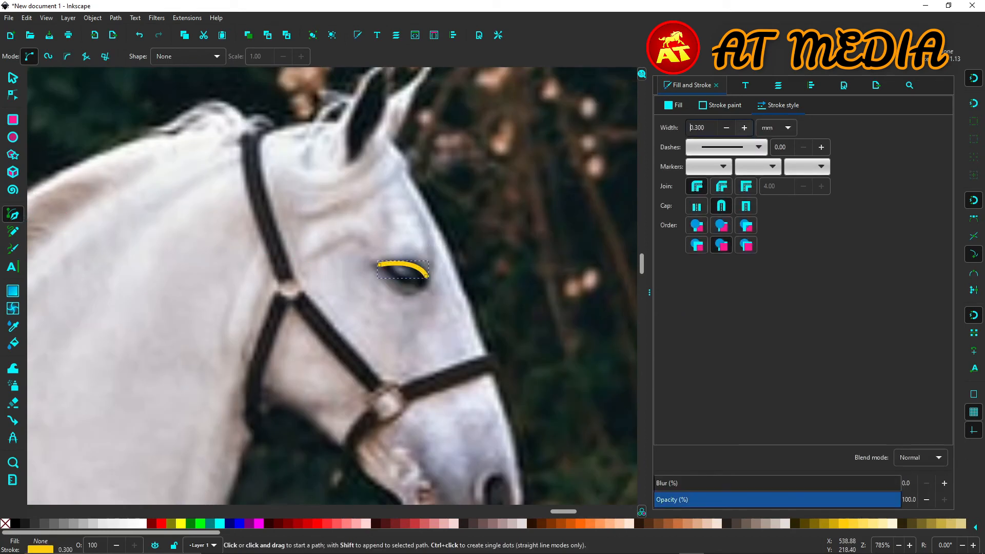
pyautogui.click(380, 263)
pyautogui.moveTo(407, 291); pyautogui.dragTo(566, 229)
# Step: Move the traced eye from the photo onto the head of the glowing horse drawing
pyautogui.click(13, 78)
pyautogui.scroll(-5, 466, 261)
pyautogui.moveTo(83, 322); pyautogui.dragTo(221, 285)
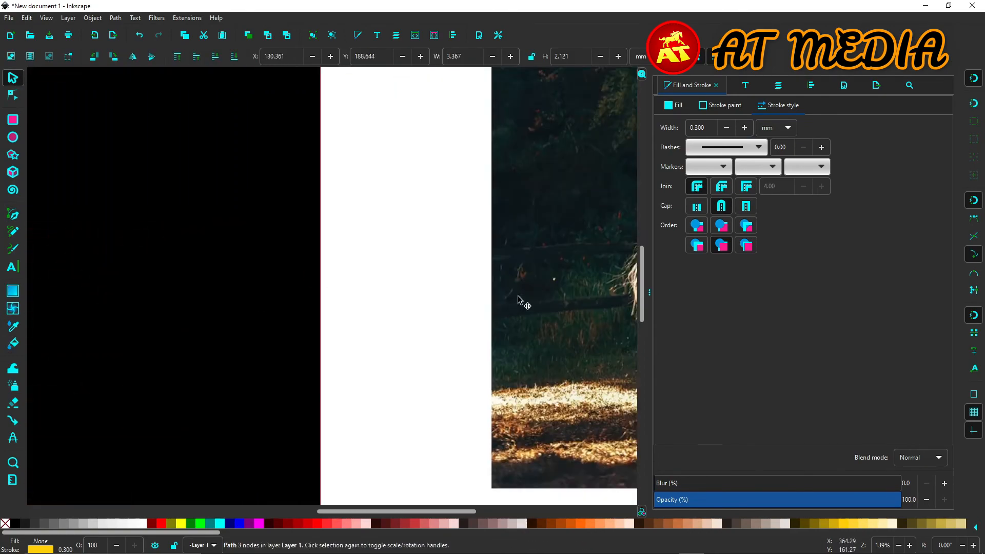
pyautogui.moveTo(518, 302); pyautogui.dragTo(616, 359)
# Step: Give the eye a cyan glow with a 0.8 mm stroke and 64.4% blur, topped by a white 0.3 mm outline
pyautogui.scroll(3, 256, 316)
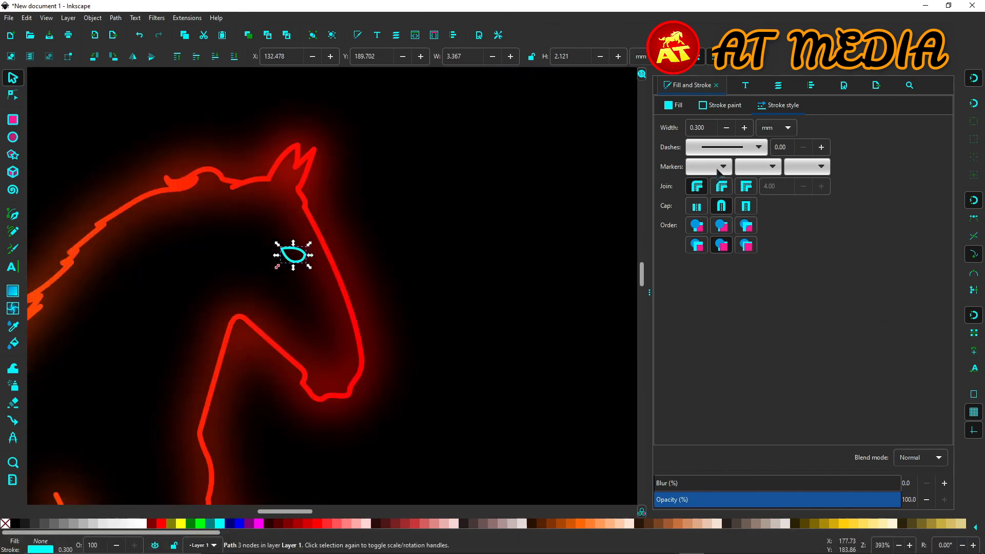
pyautogui.scroll(2, 404, 313)
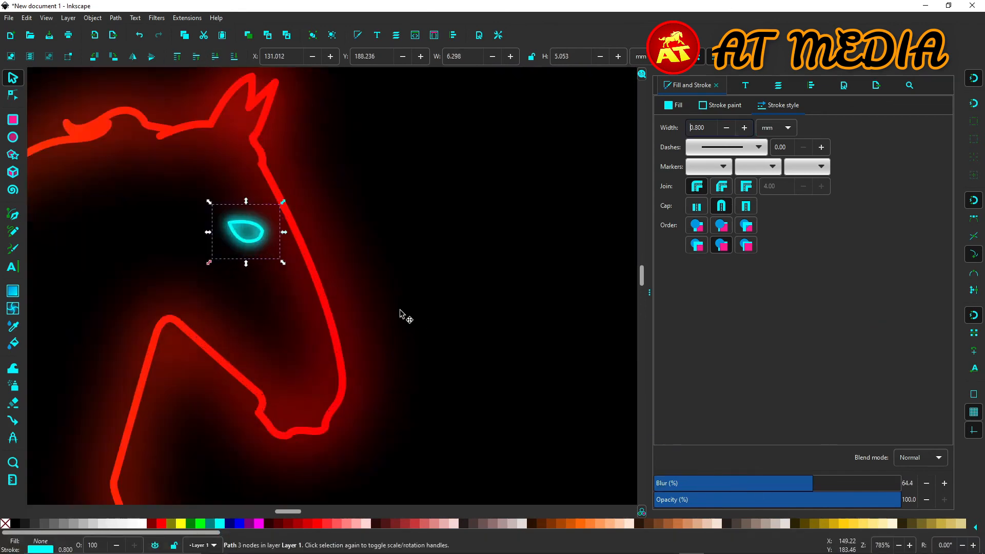
pyautogui.scroll(-6, 97, 262)
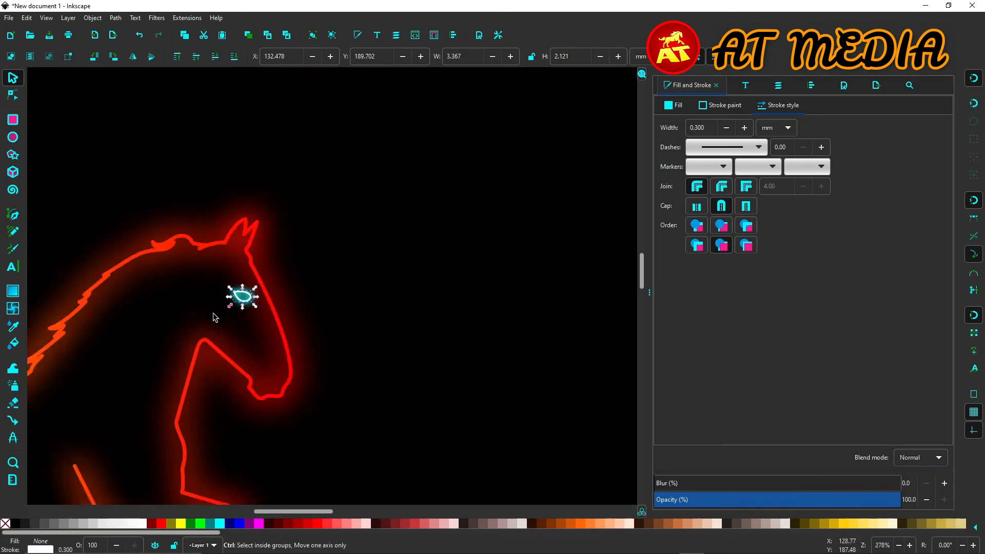
pyautogui.click(366, 221)
pyautogui.scroll(6, 380, 223)
pyautogui.scroll(-4, 466, 286)
# Step: Try a short curved mouth line at the muzzle with a 0.8 mm stroke, recolour it red, and undo the attempt
pyautogui.click(467, 286)
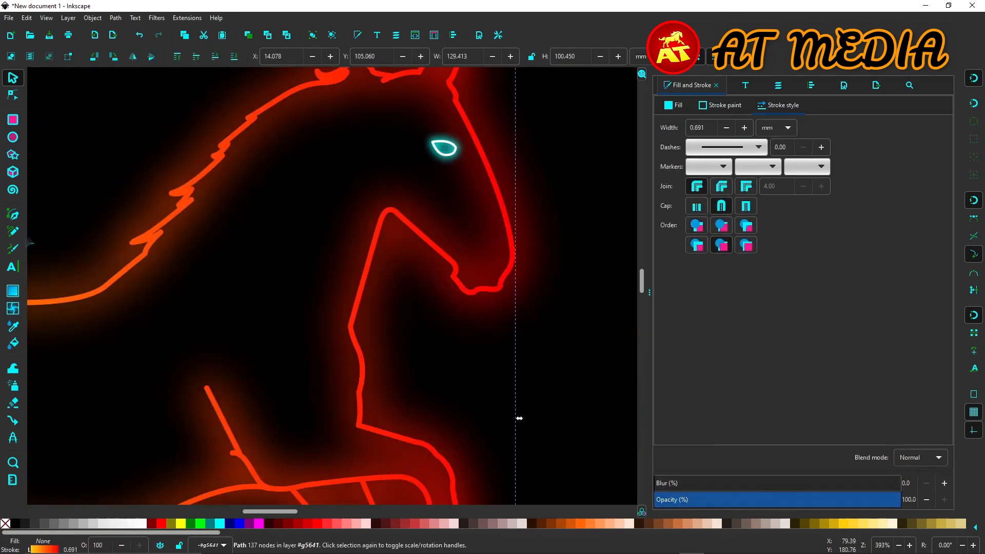
pyautogui.press('b')
pyautogui.scroll(5, 534, 279)
pyautogui.click(386, 300)
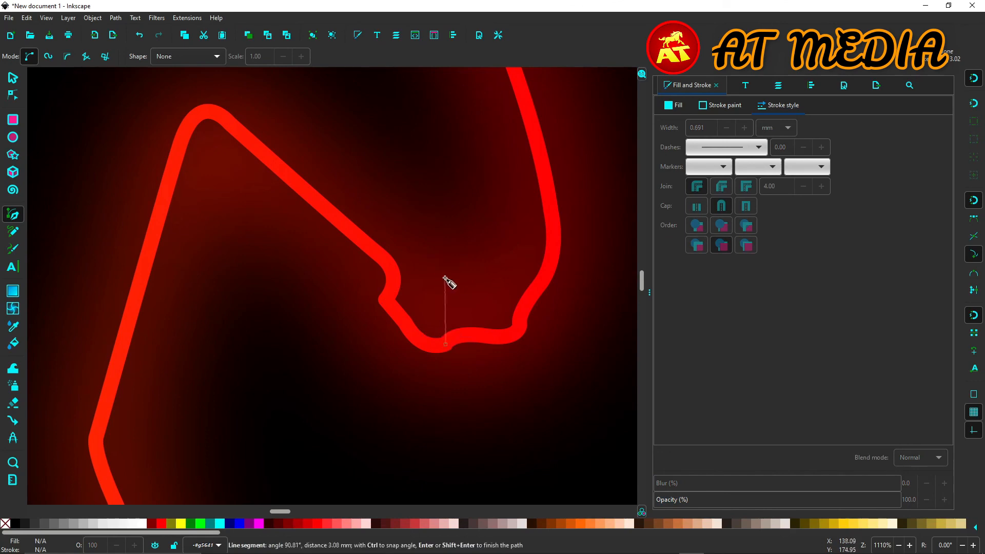
pyautogui.click(13, 78)
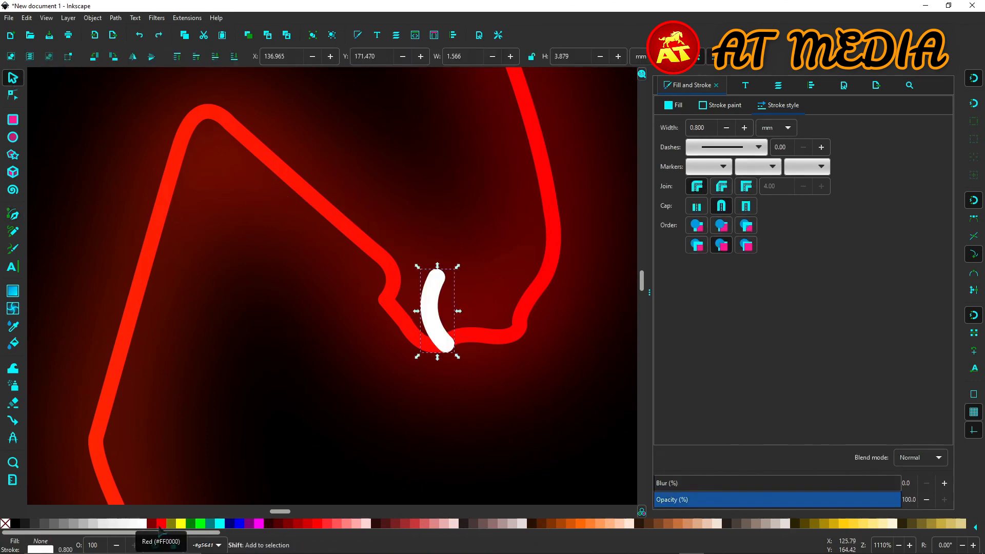
pyautogui.keyDown('shift'); pyautogui.click(160, 524); pyautogui.keyUp('shift')
pyautogui.scroll(-7, 369, 343)
pyautogui.press('Escape')
pyautogui.moveTo(332, 419); pyautogui.dragTo(392, 323)
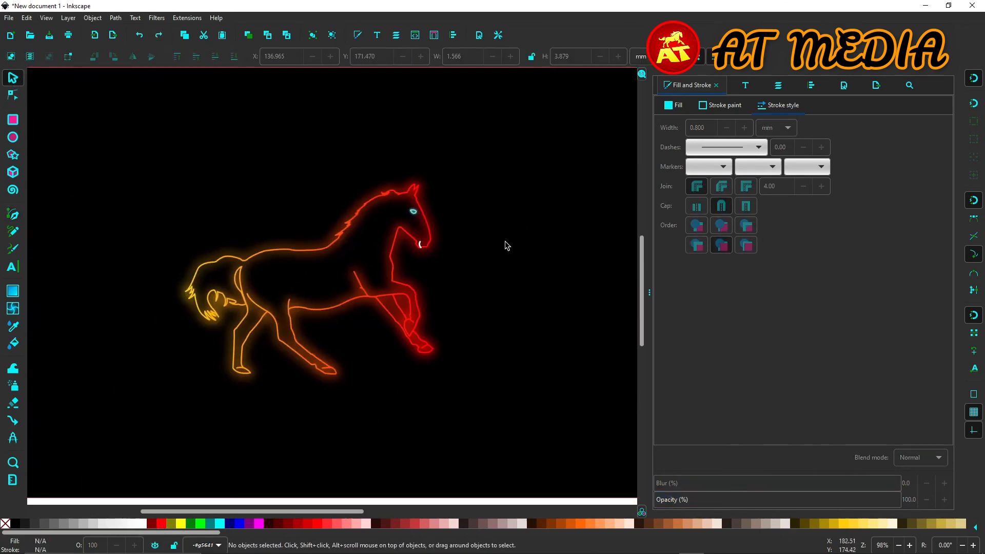
pyautogui.hotkey('ctrl', 'z')
# Step: Draw a curved mouth line about 4.6 by 3.9 mm across the muzzle with the Pen tool and colour its stroke red
pyautogui.scroll(3, 500, 244)
pyautogui.click(13, 214)
pyautogui.click(295, 248)
pyautogui.moveTo(275, 230); pyautogui.dragTo(270, 217)
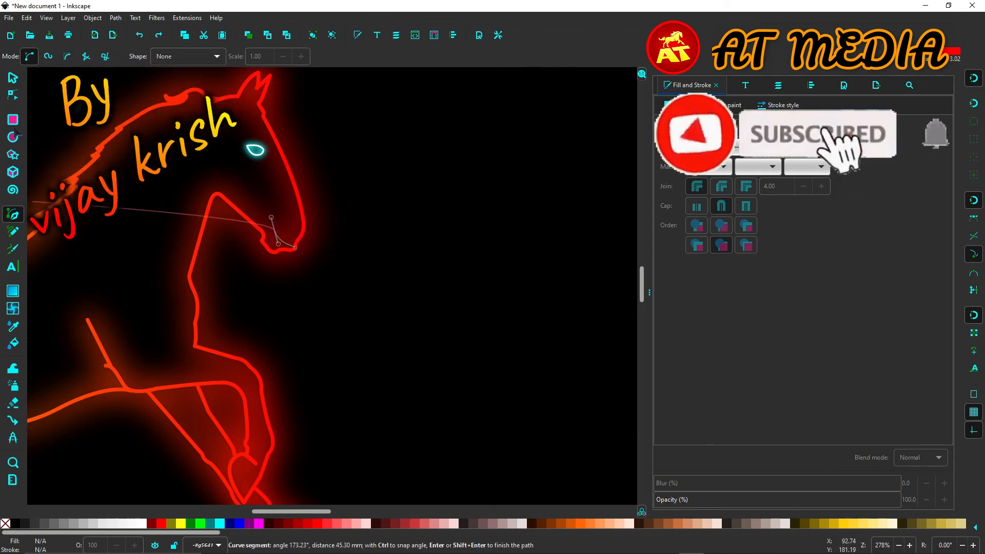
pyautogui.click(12, 78)
pyautogui.keyDown('shift'); pyautogui.click(160, 524); pyautogui.keyUp('shift')
pyautogui.scroll(-4, 200, 279)
pyautogui.press('Escape')
# Step: Examine the completed glowing horse and its blurred glow group against the black background
pyautogui.moveTo(145, 334); pyautogui.dragTo(326, 277)
pyautogui.scroll(2, 325, 276)
pyautogui.scroll(2, 253, 290)
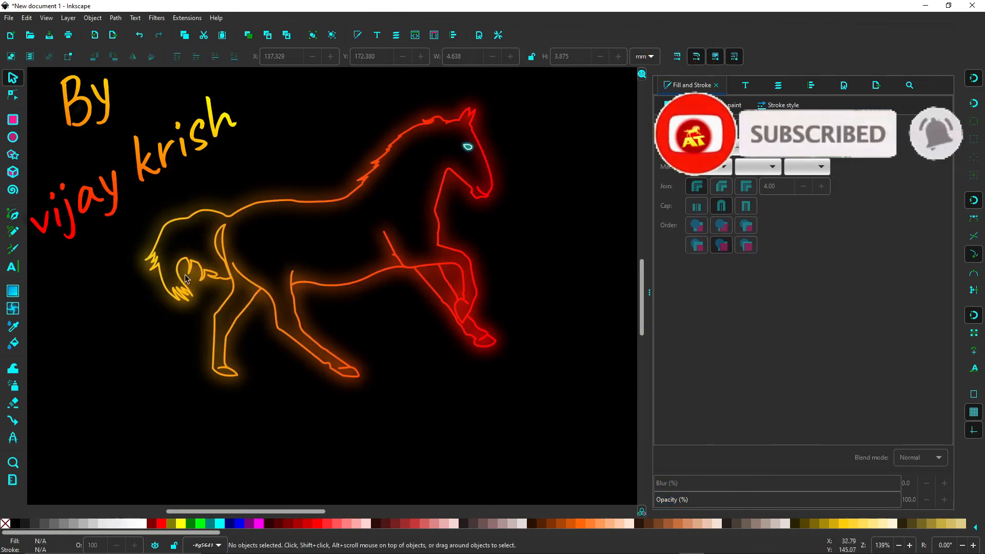
pyautogui.click(275, 340)
pyautogui.scroll(10, 307, 219)
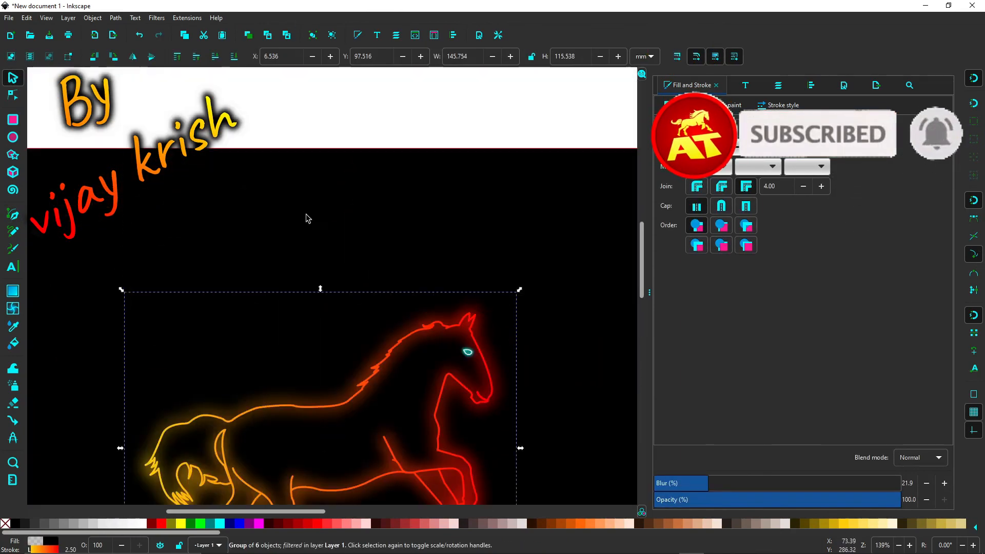
pyautogui.scroll(-10, 307, 218)
pyautogui.press('Escape')
pyautogui.scroll(1, 436, 271)
pyautogui.moveTo(437, 271); pyautogui.dragTo(446, 310)
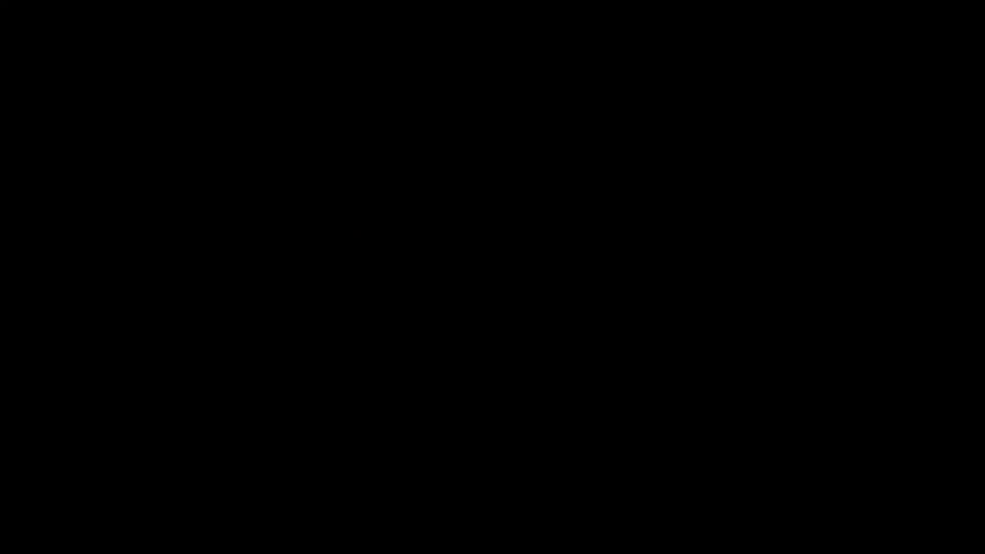